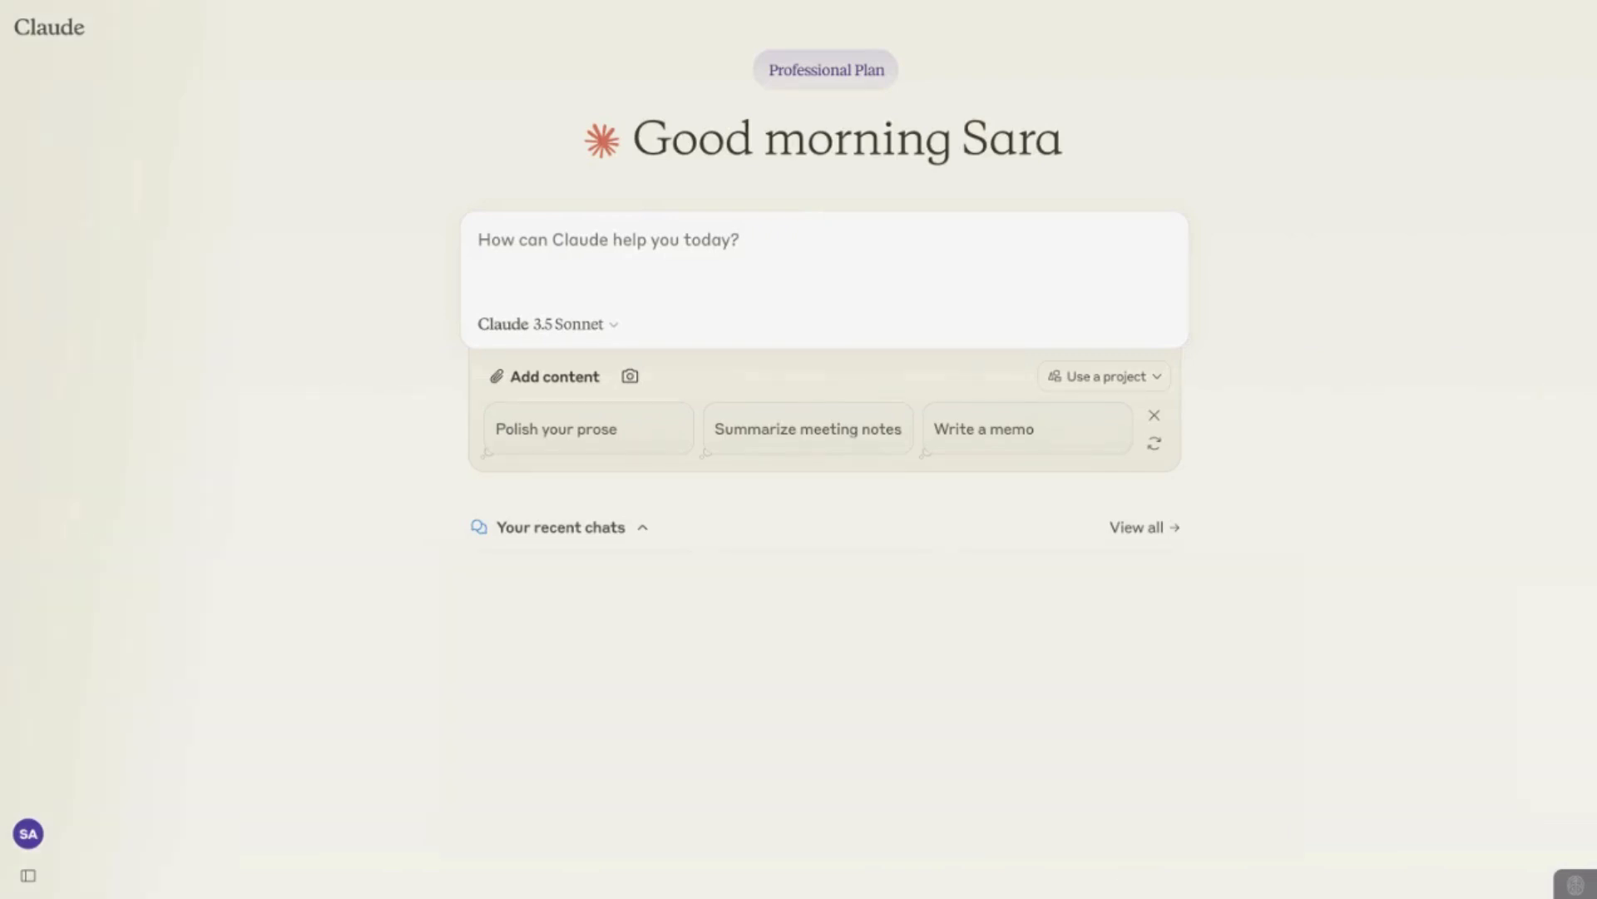
Slide open Claude's left sidebar to show New chat and the Projects list.
mouse_move(79, 30)
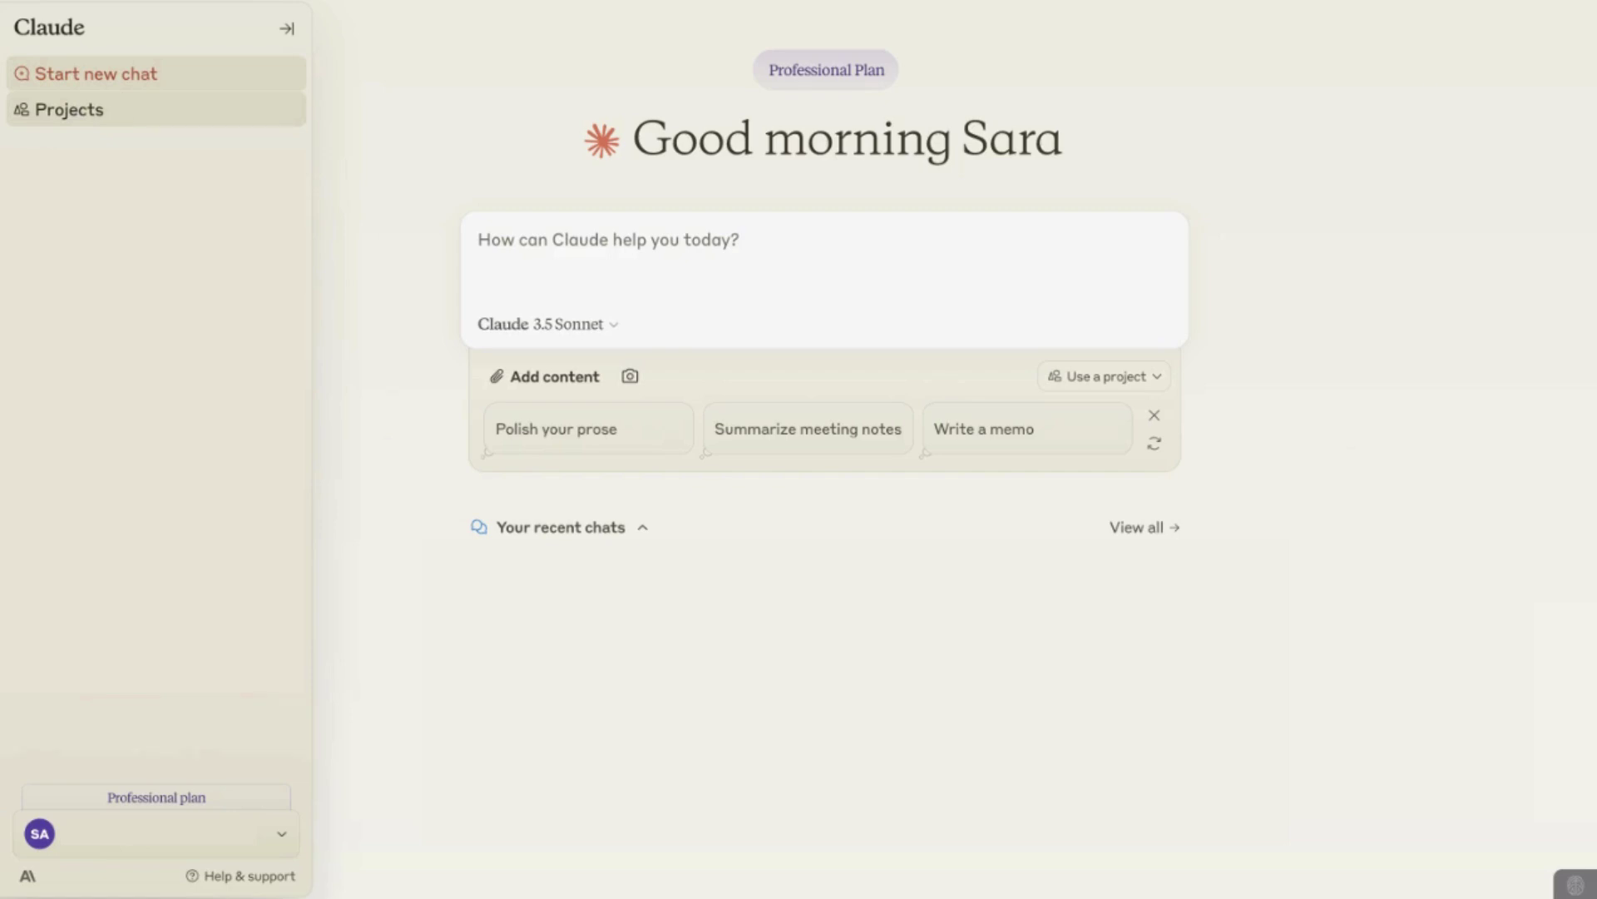
Create the project 'Research Paper Drafter' with the description 'Draft and outline a research paper'.
left_click(87, 122)
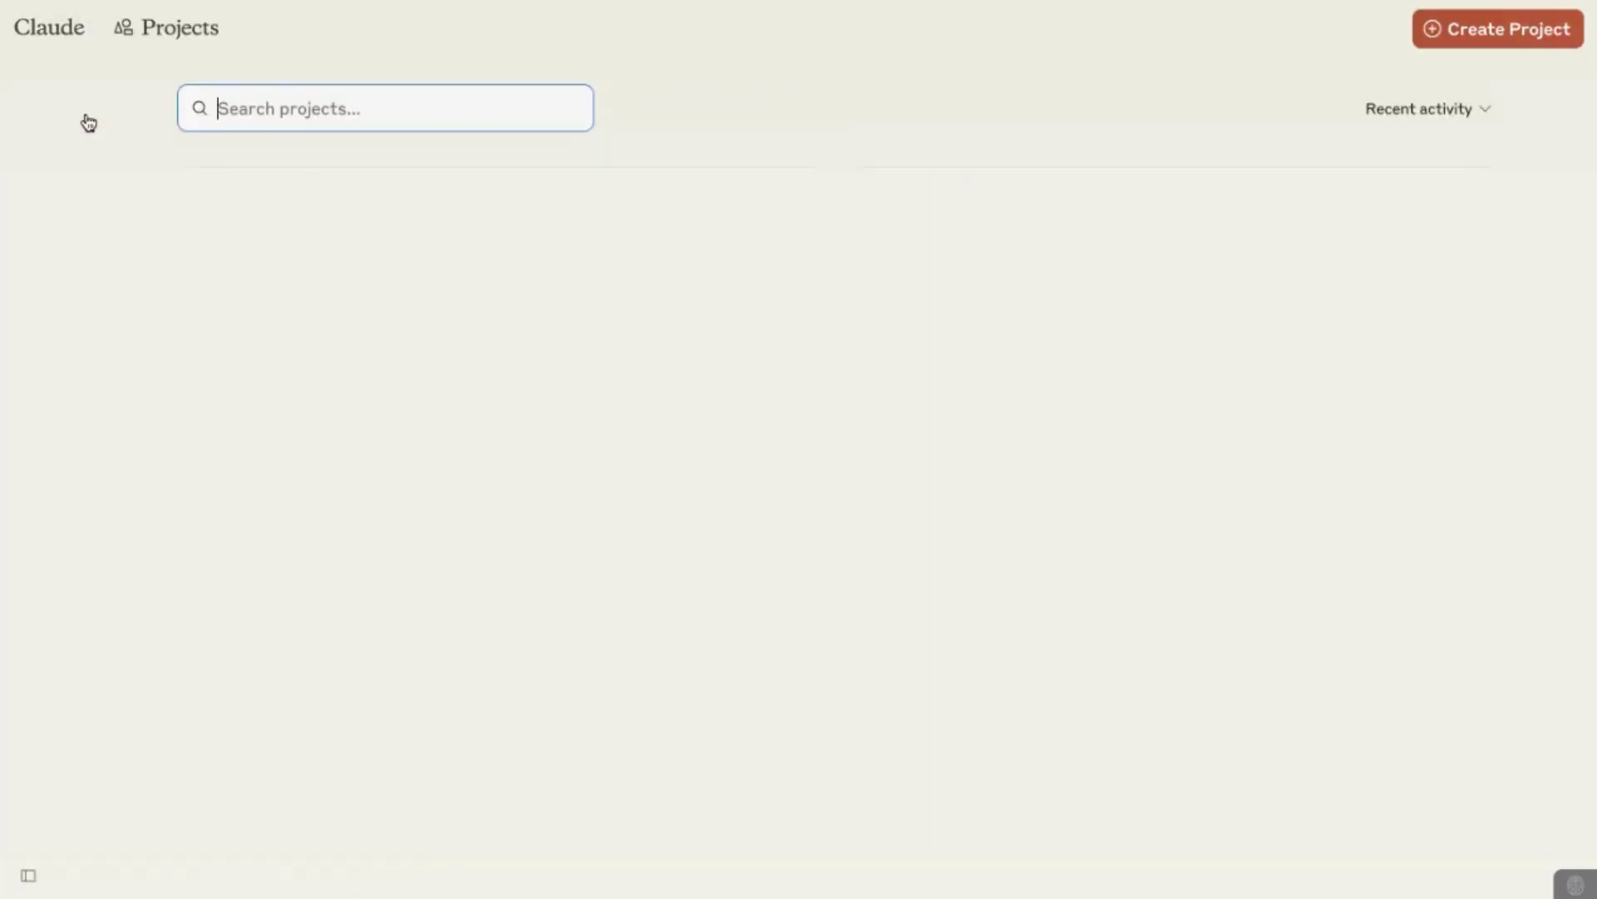
left_click(1463, 46)
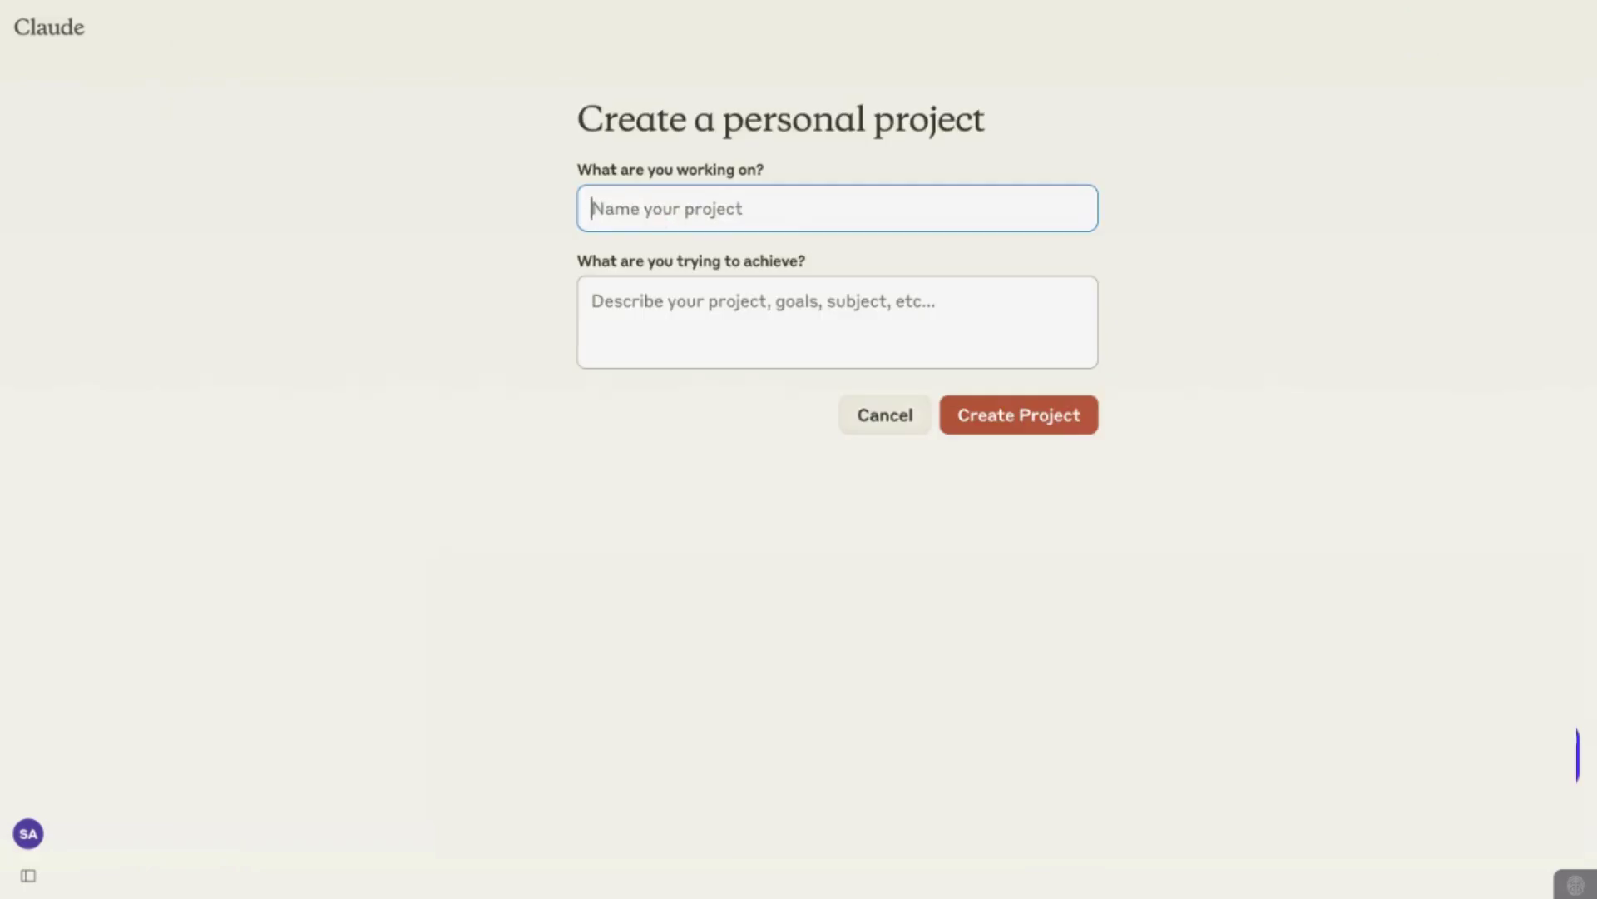
type("Research Paper Drafter")
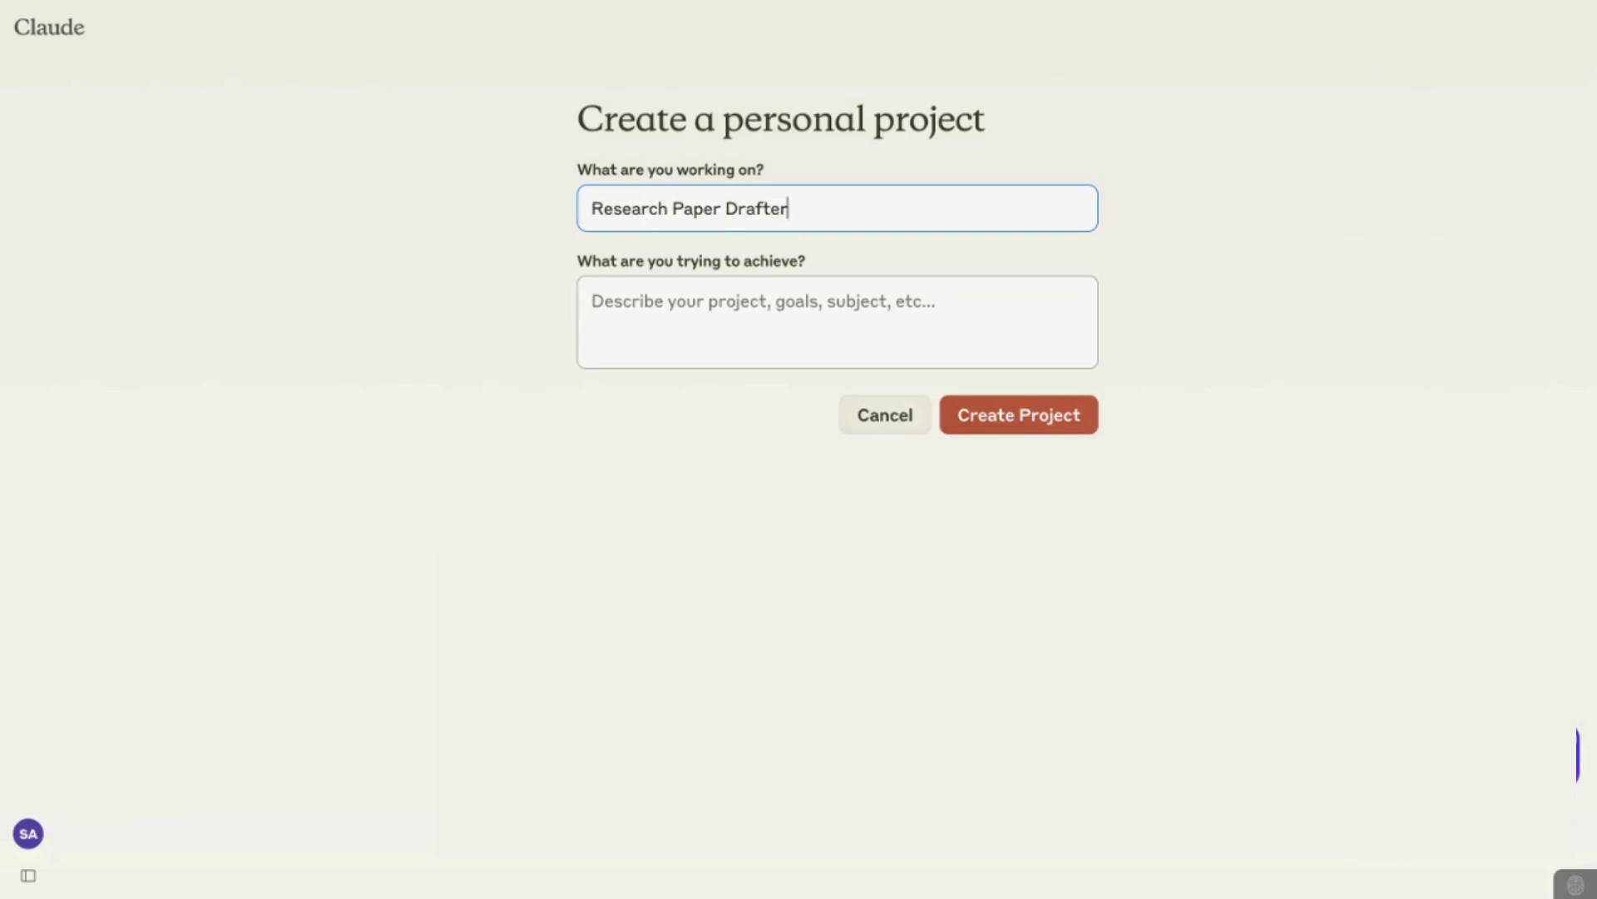
left_click(648, 290)
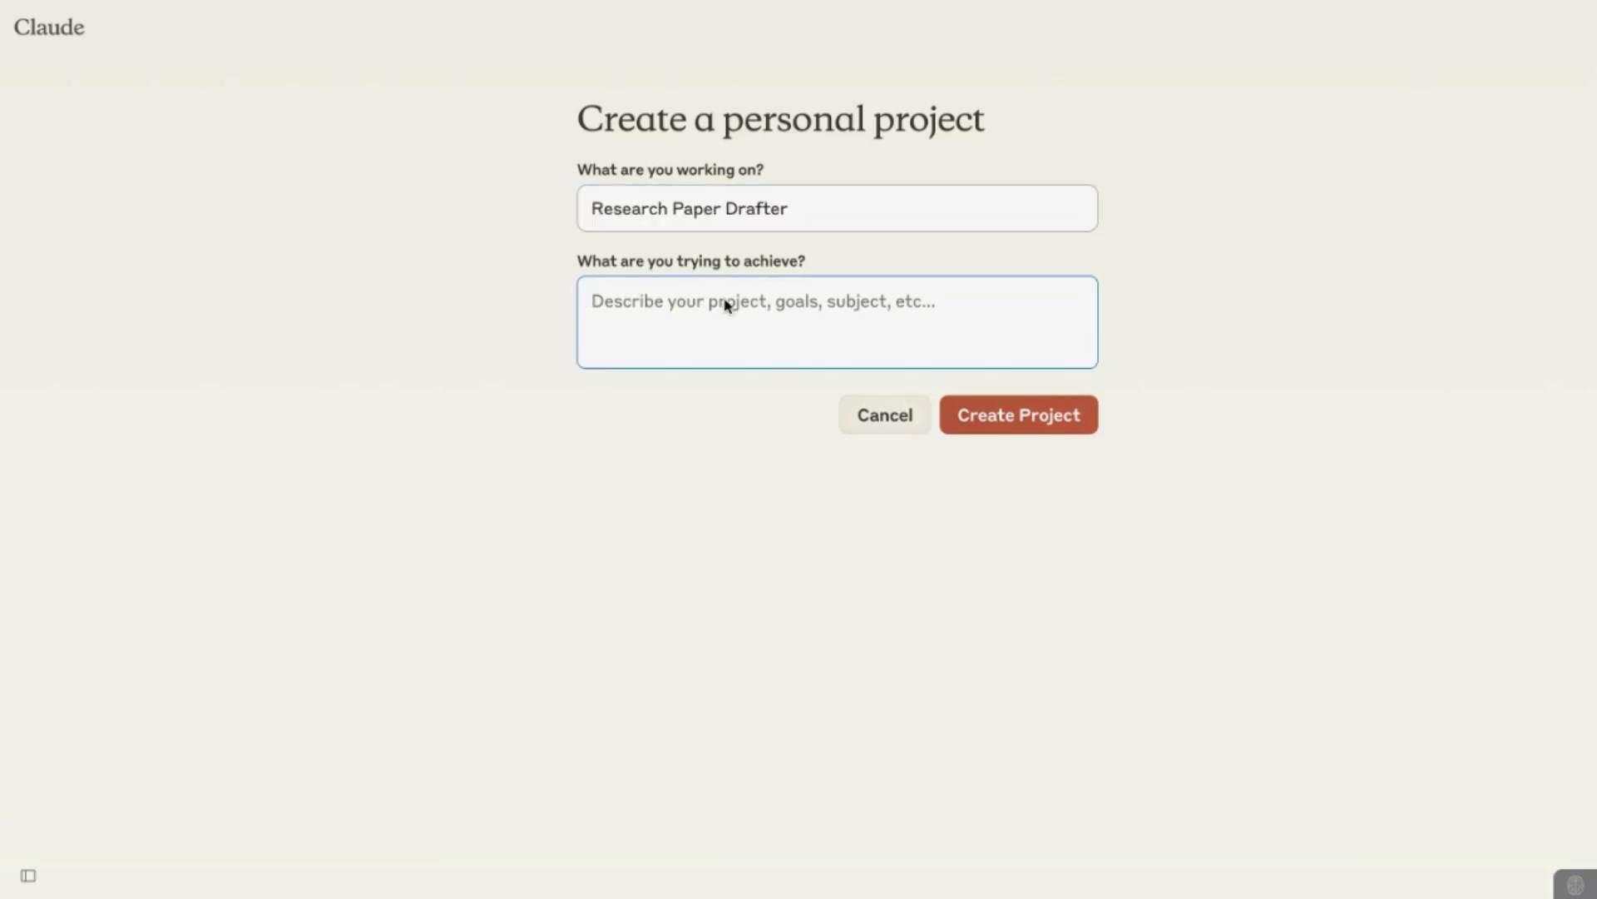
type("Draft and outline a research paper")
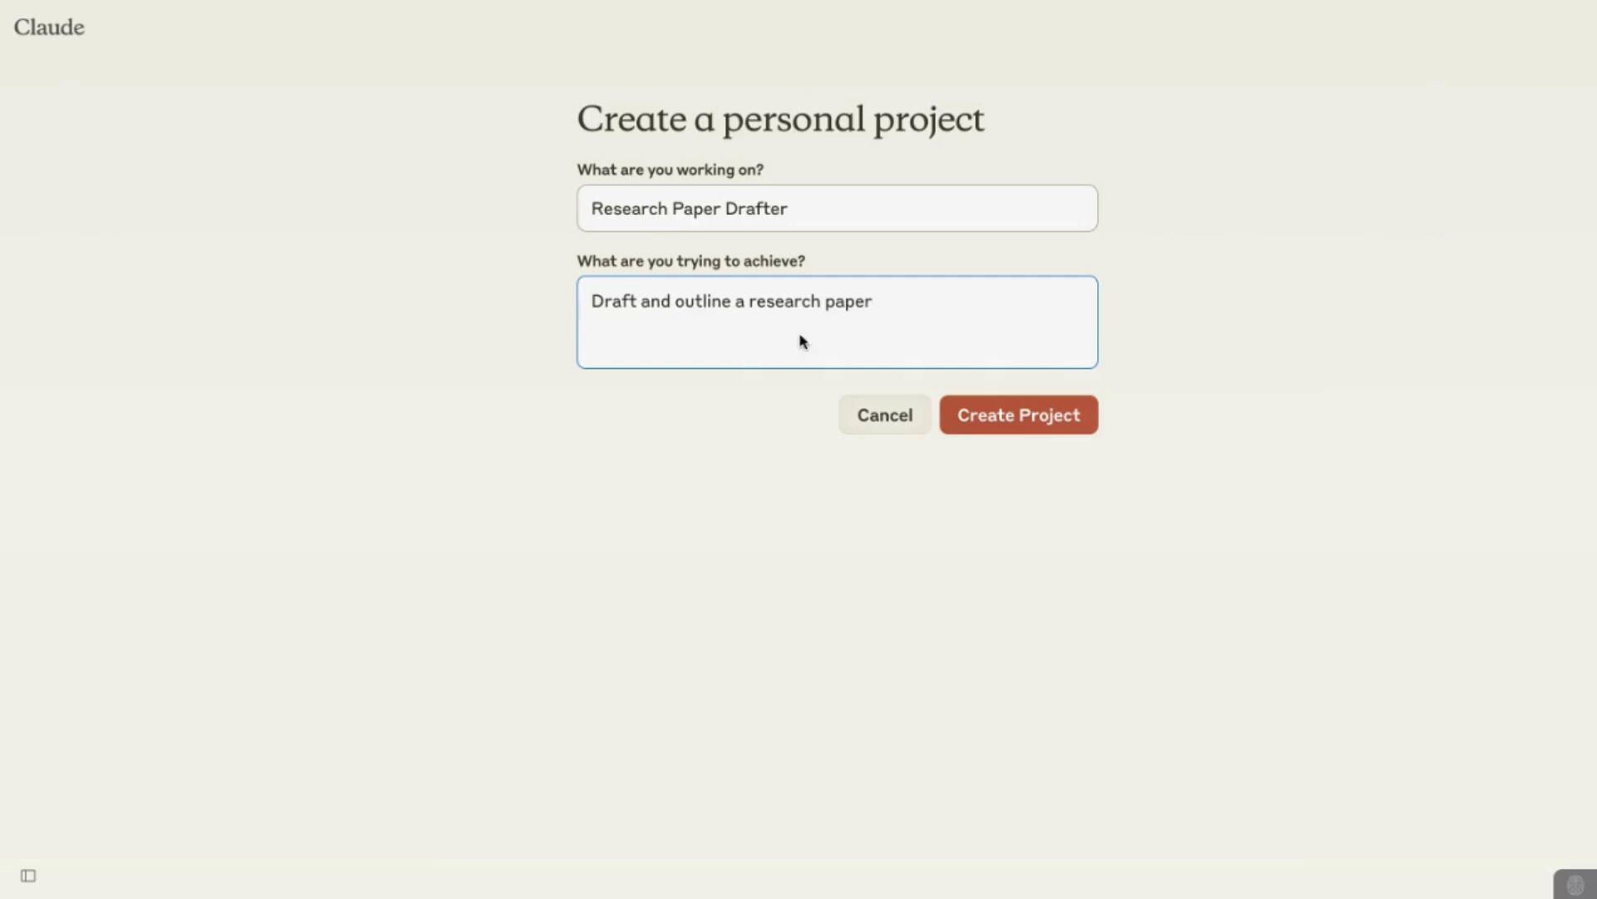
left_click(1021, 429)
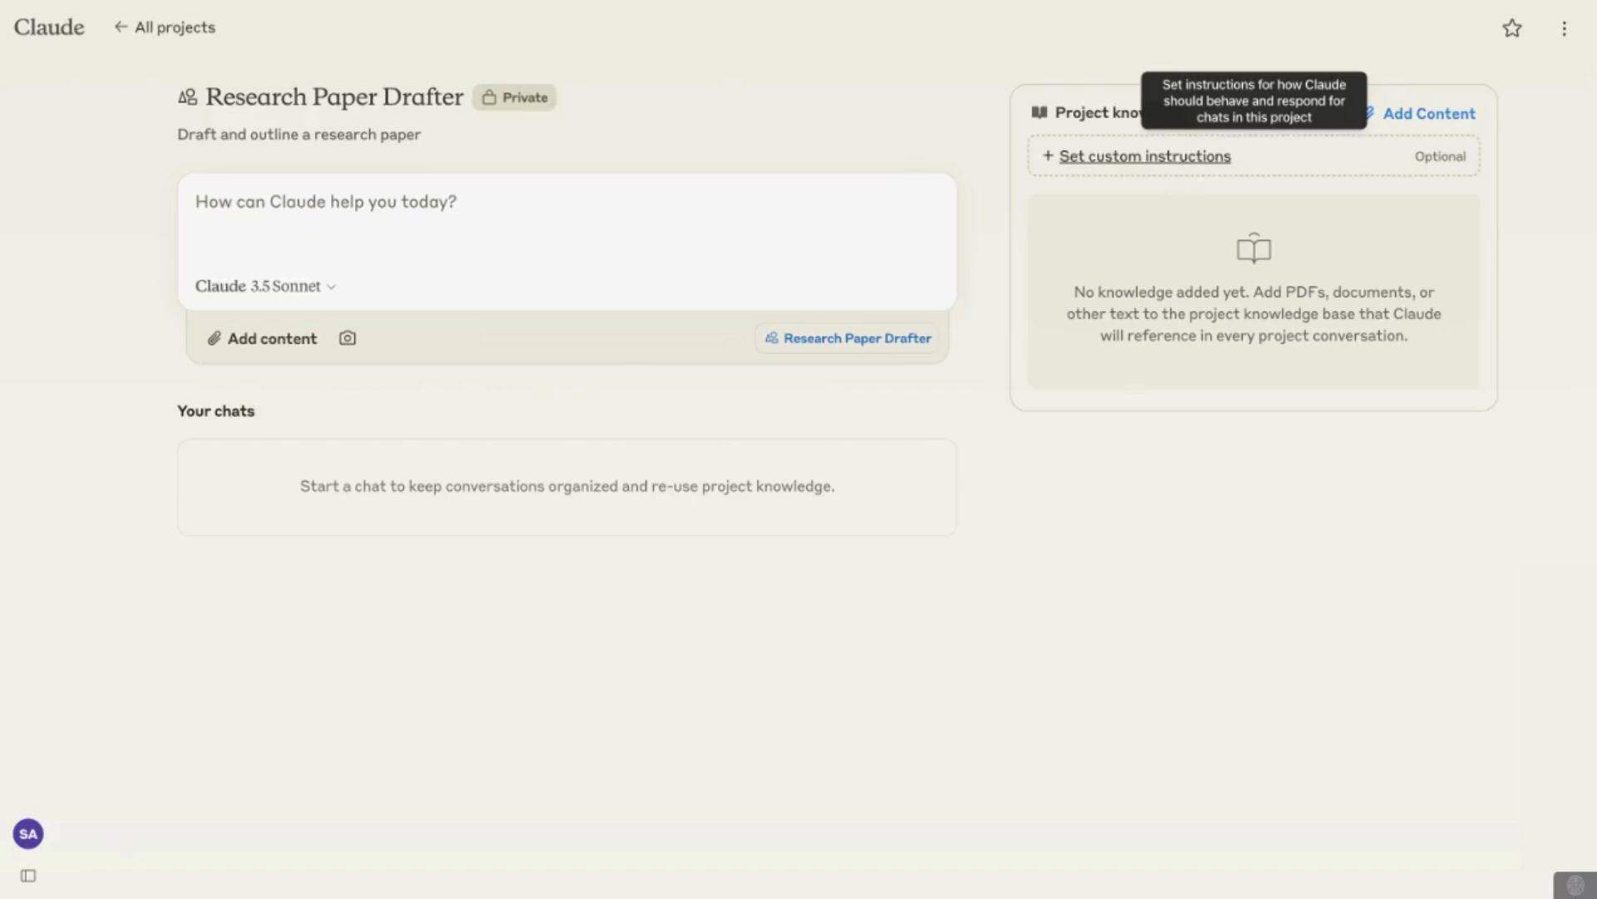
Open the project's custom instructions, dismiss them once, then reopen the still-empty dialog.
left_click(1114, 163)
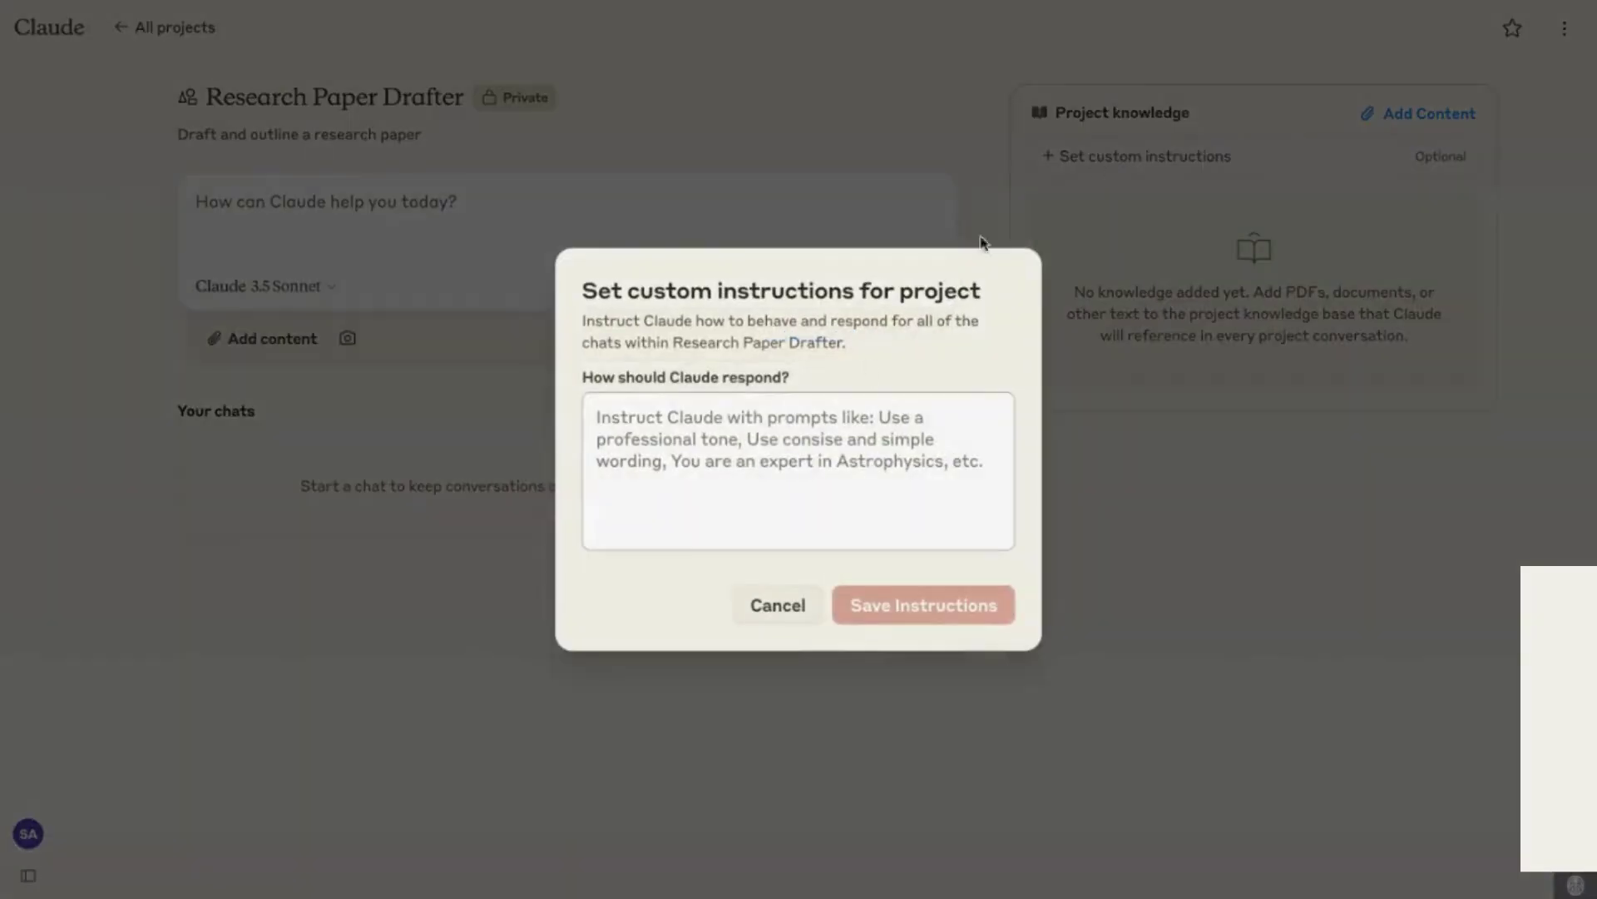
left_click(1019, 116)
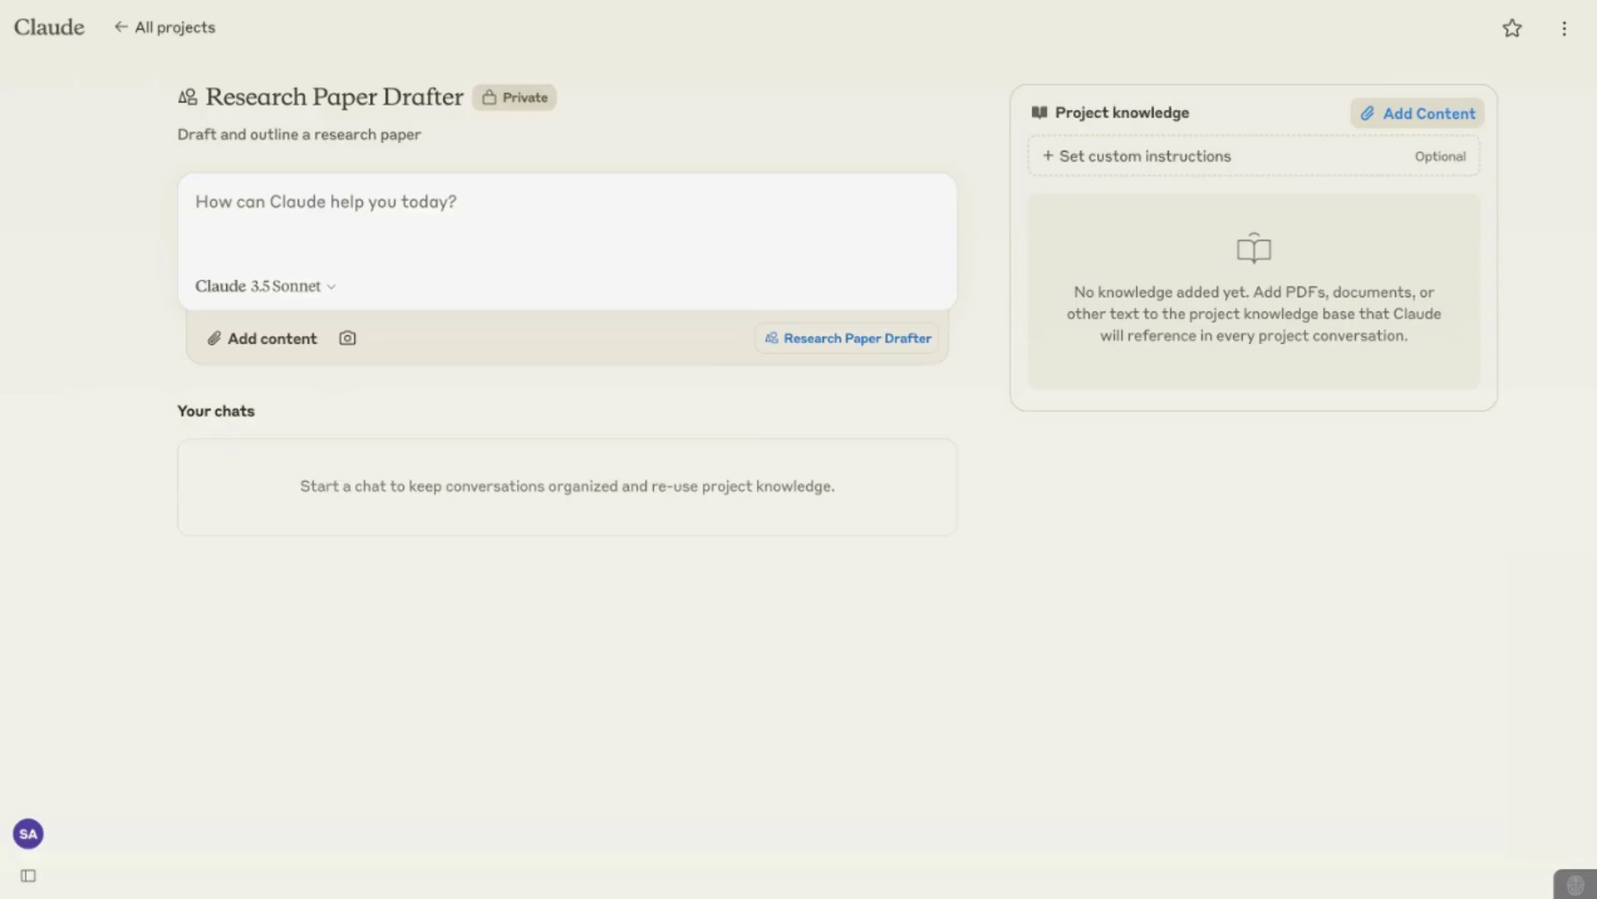
left_click(1145, 155)
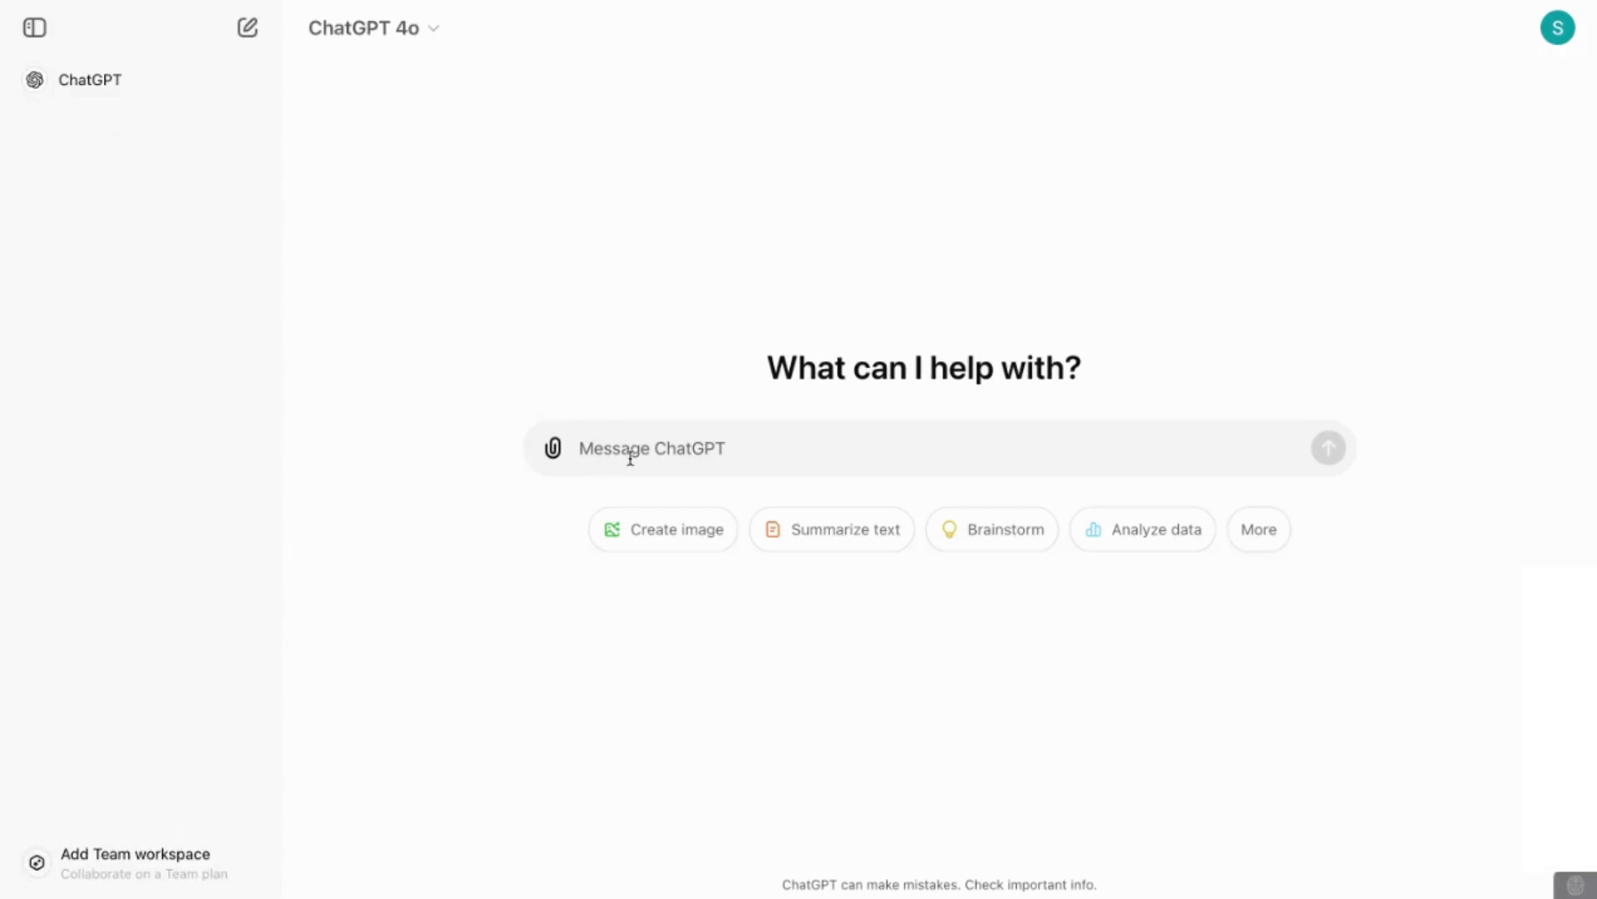
Ask ChatGPT for the main steps to outline and write a research paper, and read its eight steps.
type("what are the main steps involved in drafting an outline and writing a research paper?")
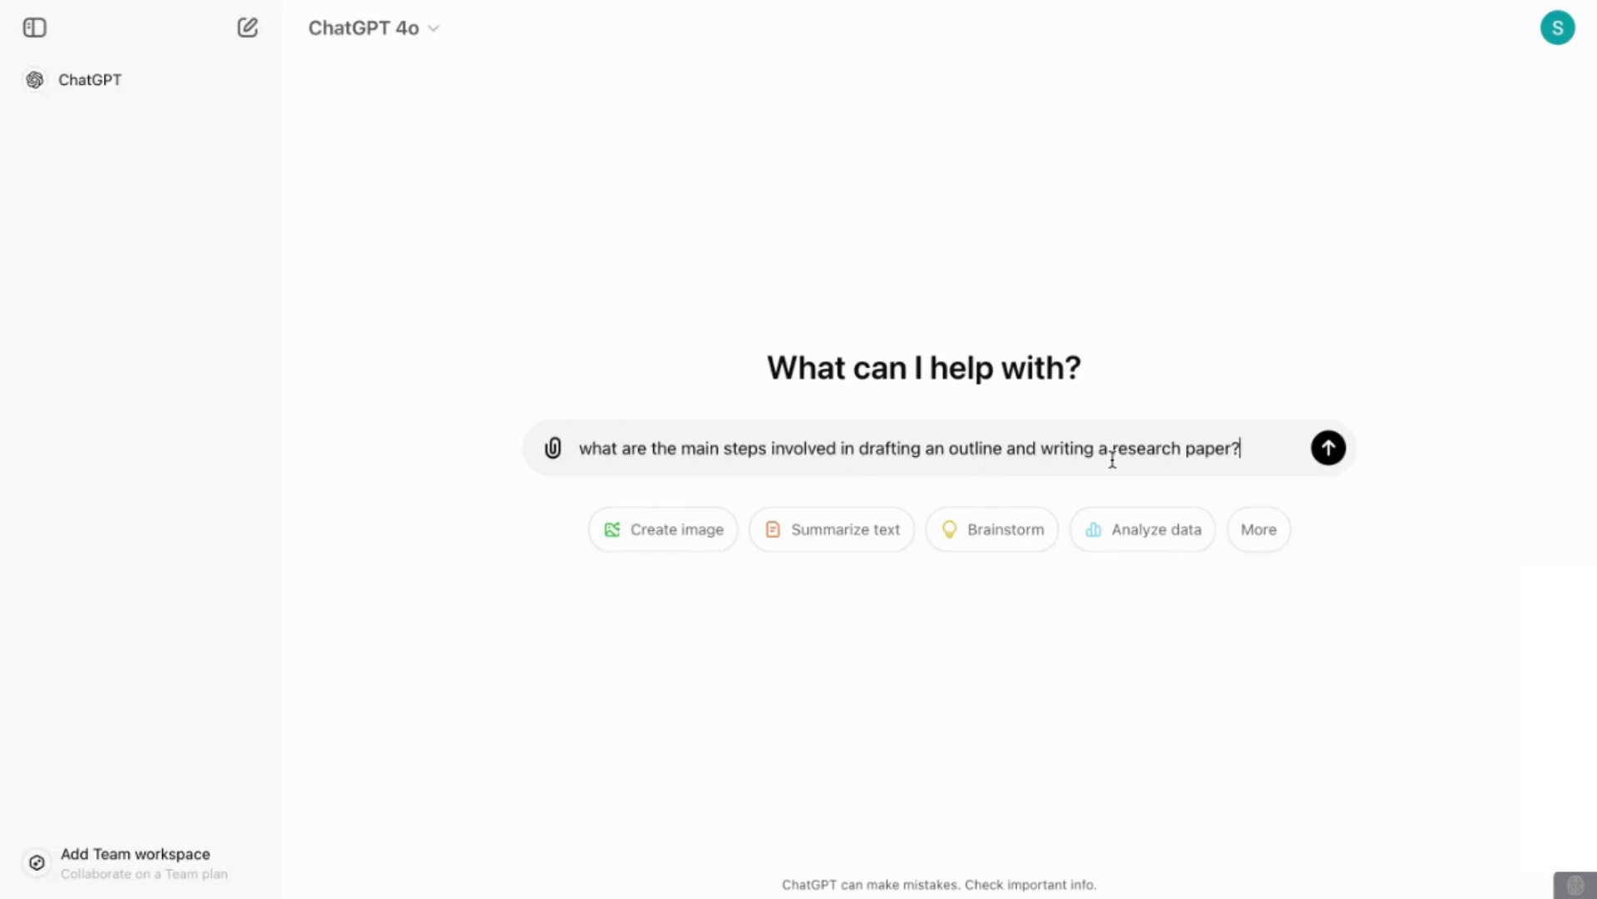
left_click(1328, 449)
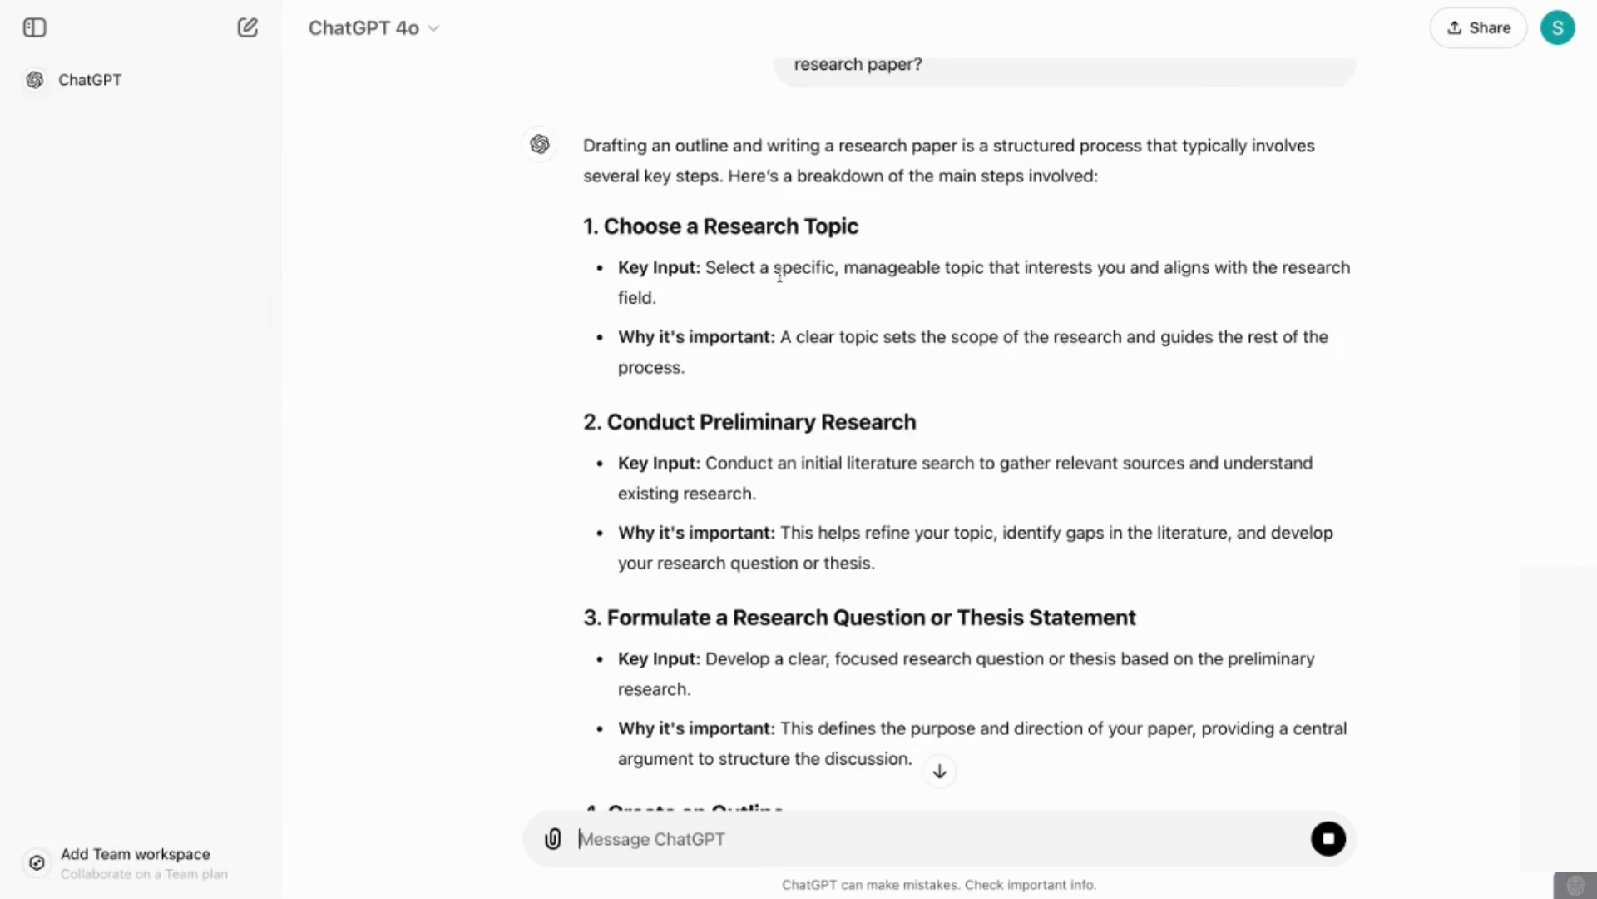
scroll(835, 400, "down", 1)
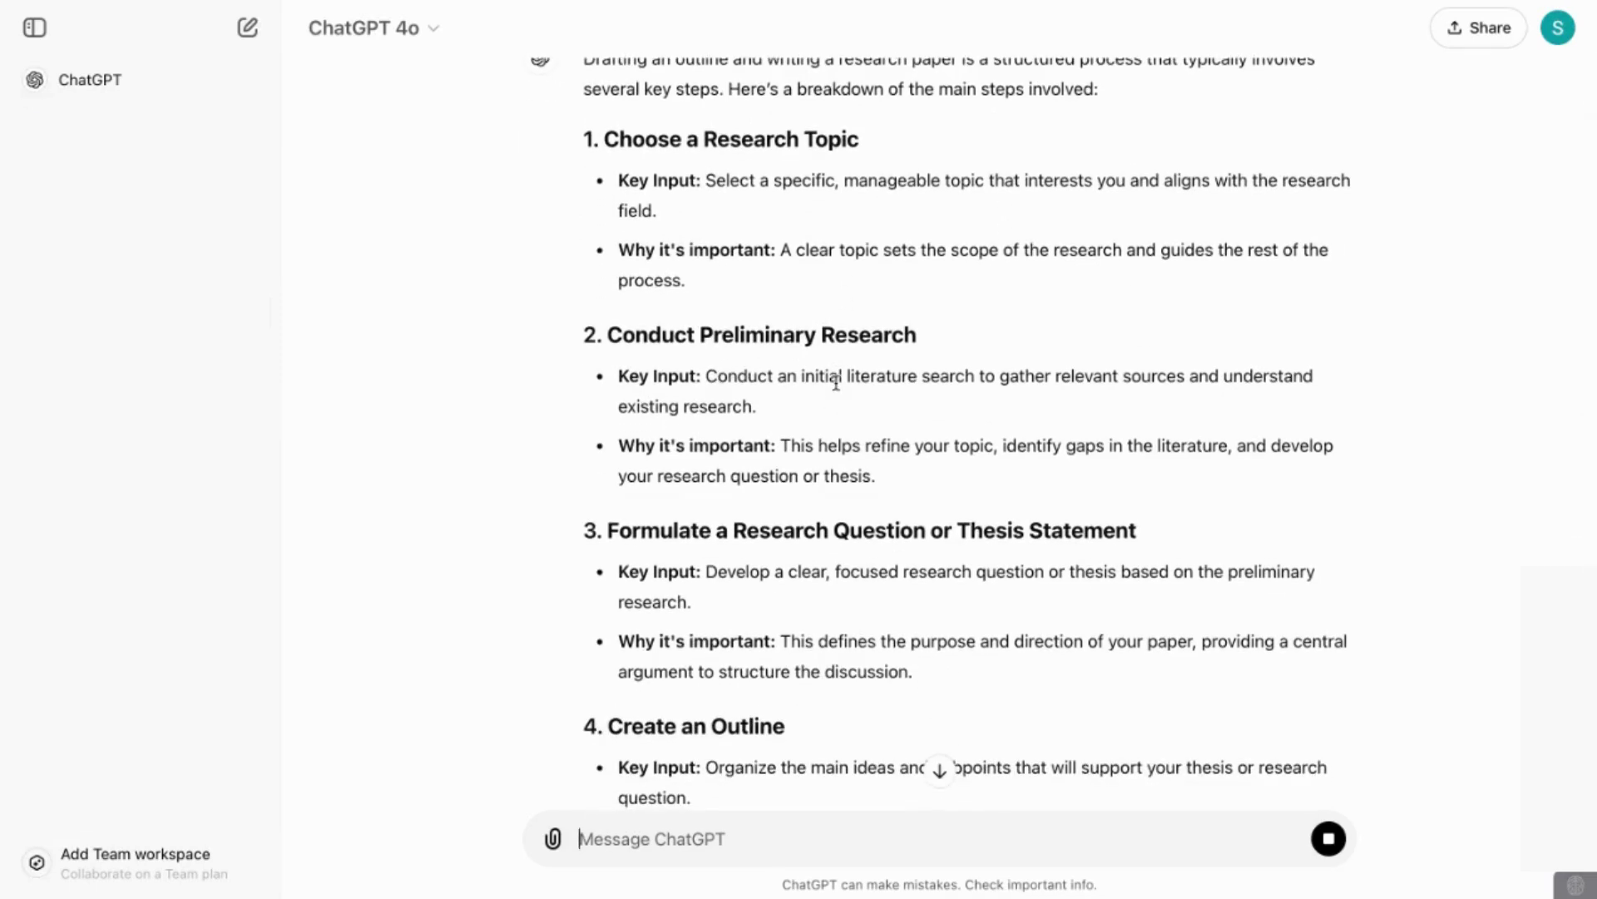
scroll(831, 375, "down", 4)
scroll(791, 349, "down", 5)
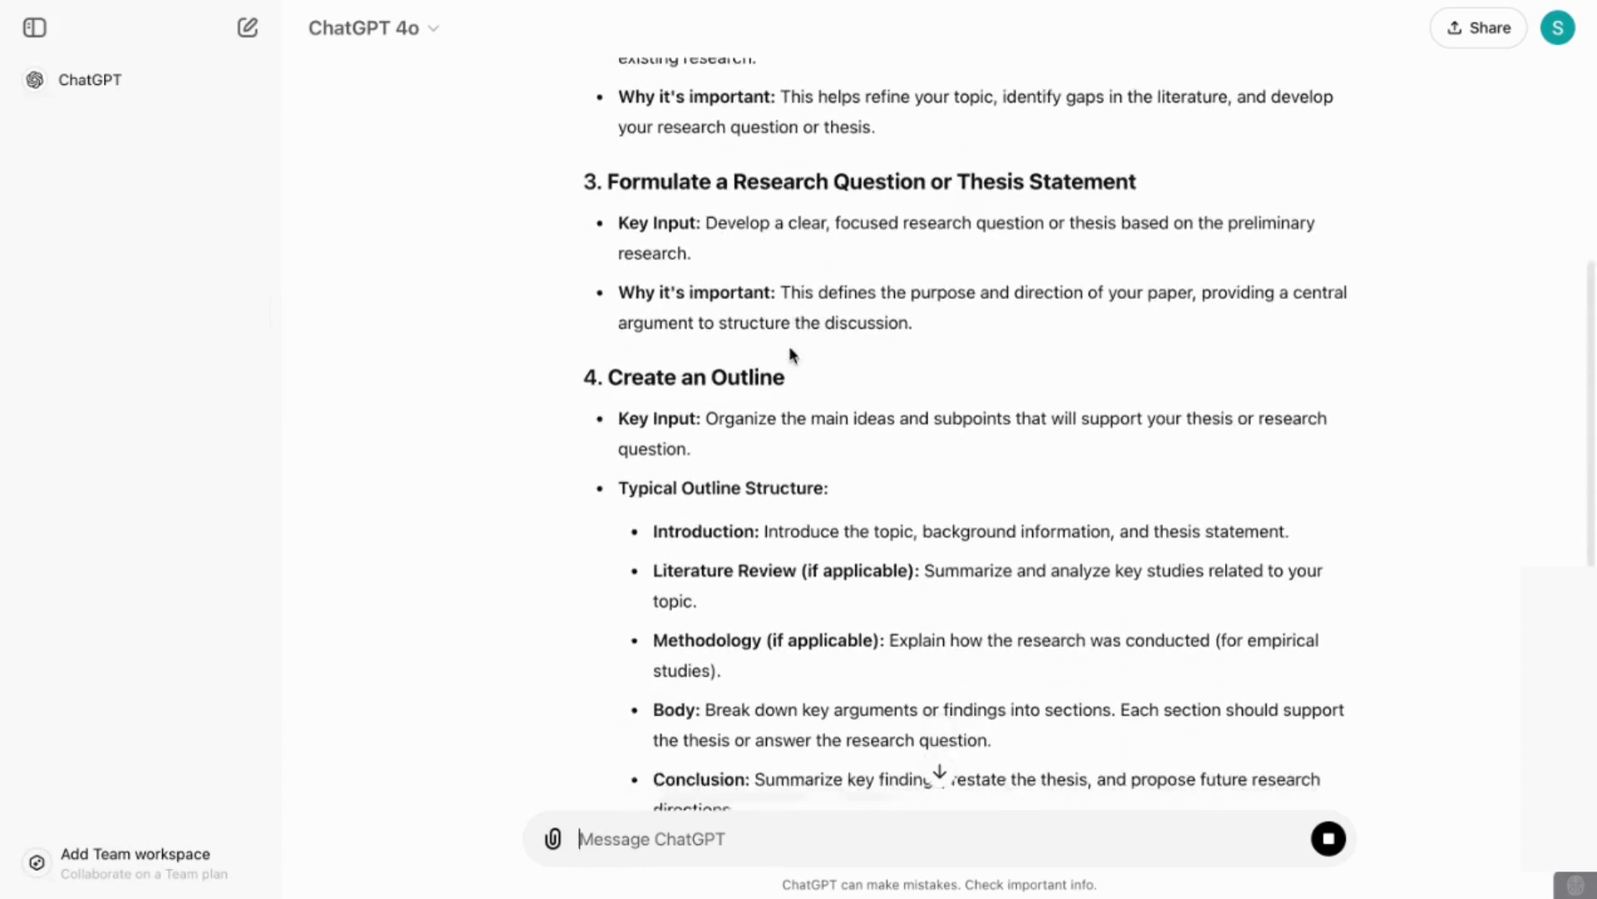
scroll(781, 426, "down", 4)
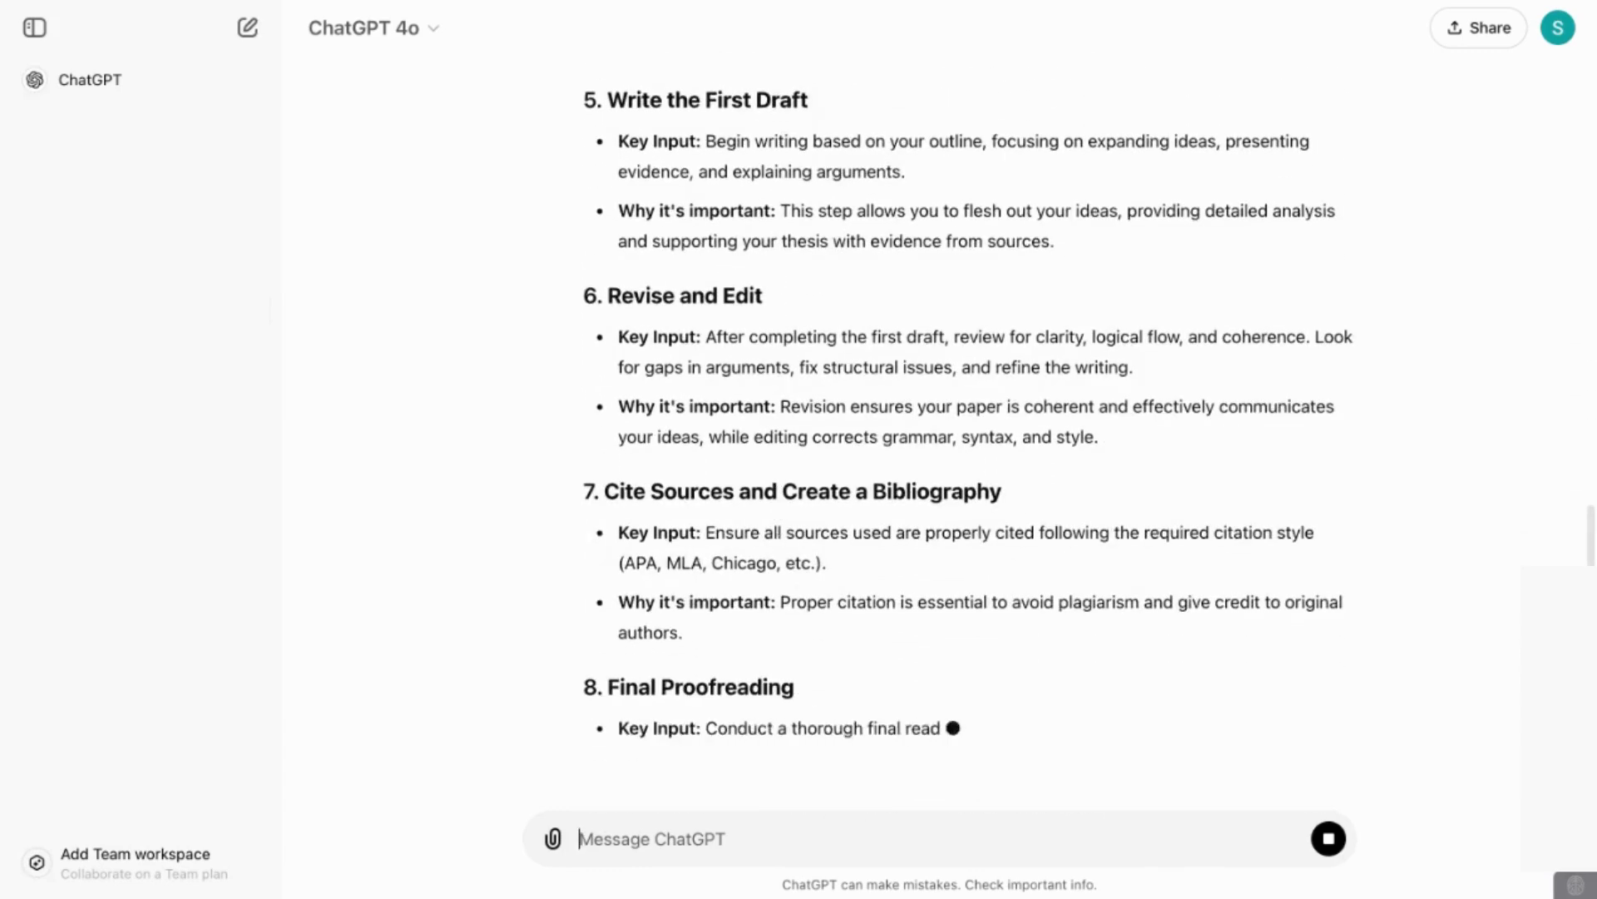
scroll(780, 542, "up", 20)
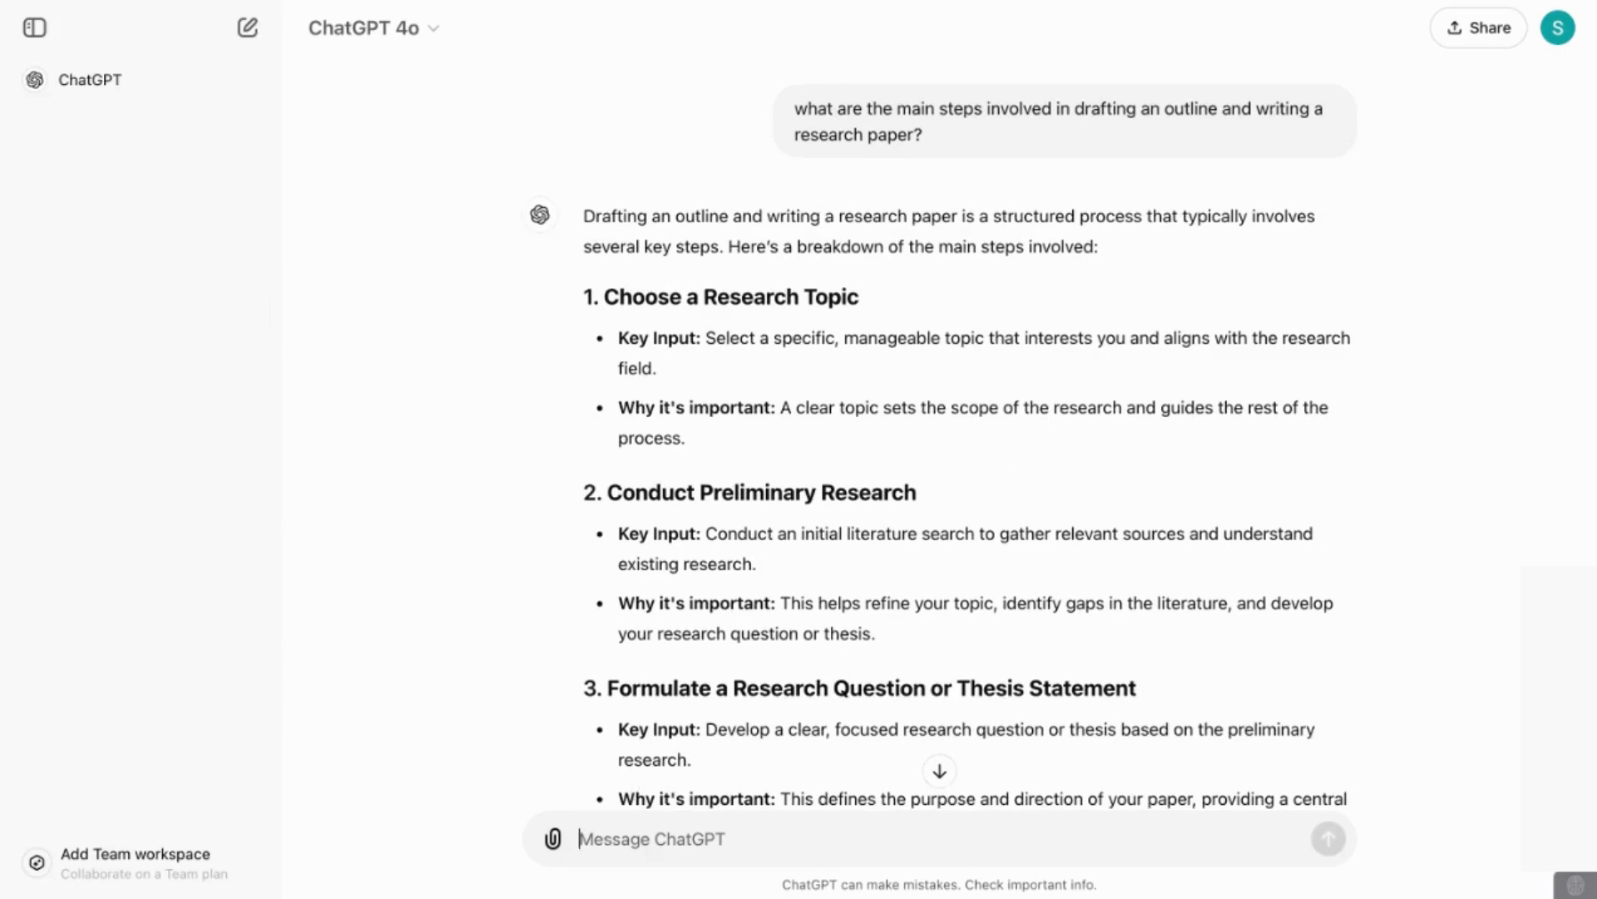
Have ChatGPT recast those steps as Claude project instructions with an Objective, then return to Claude.
type("write these steps as custom instructions that I can input into claude projects so that it can help me automate the process")
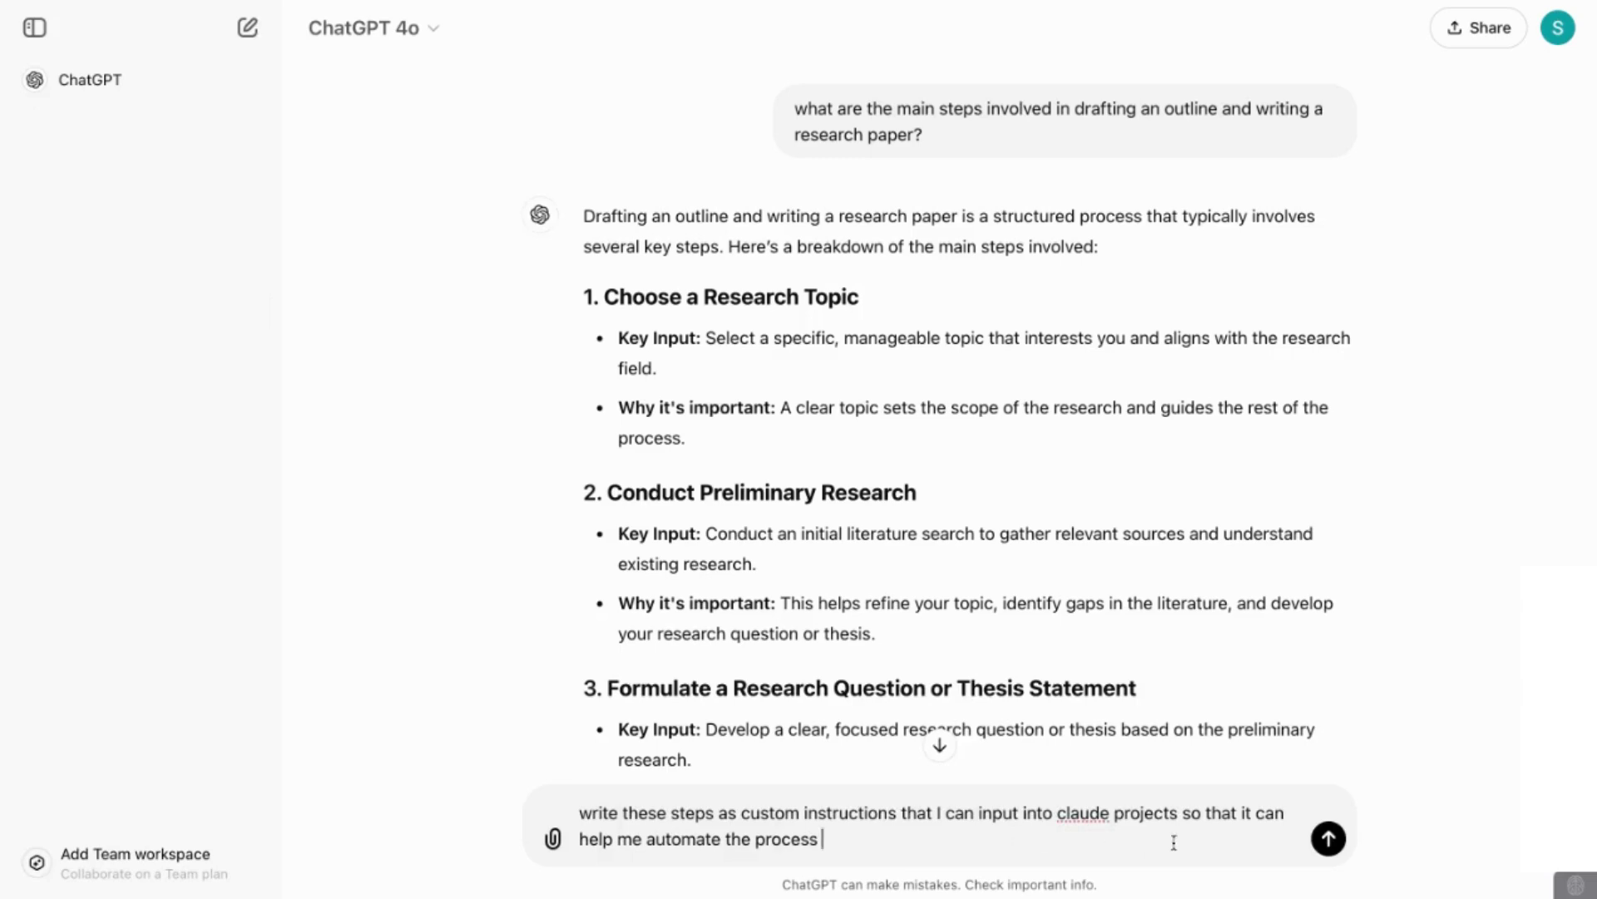
left_click(1329, 838)
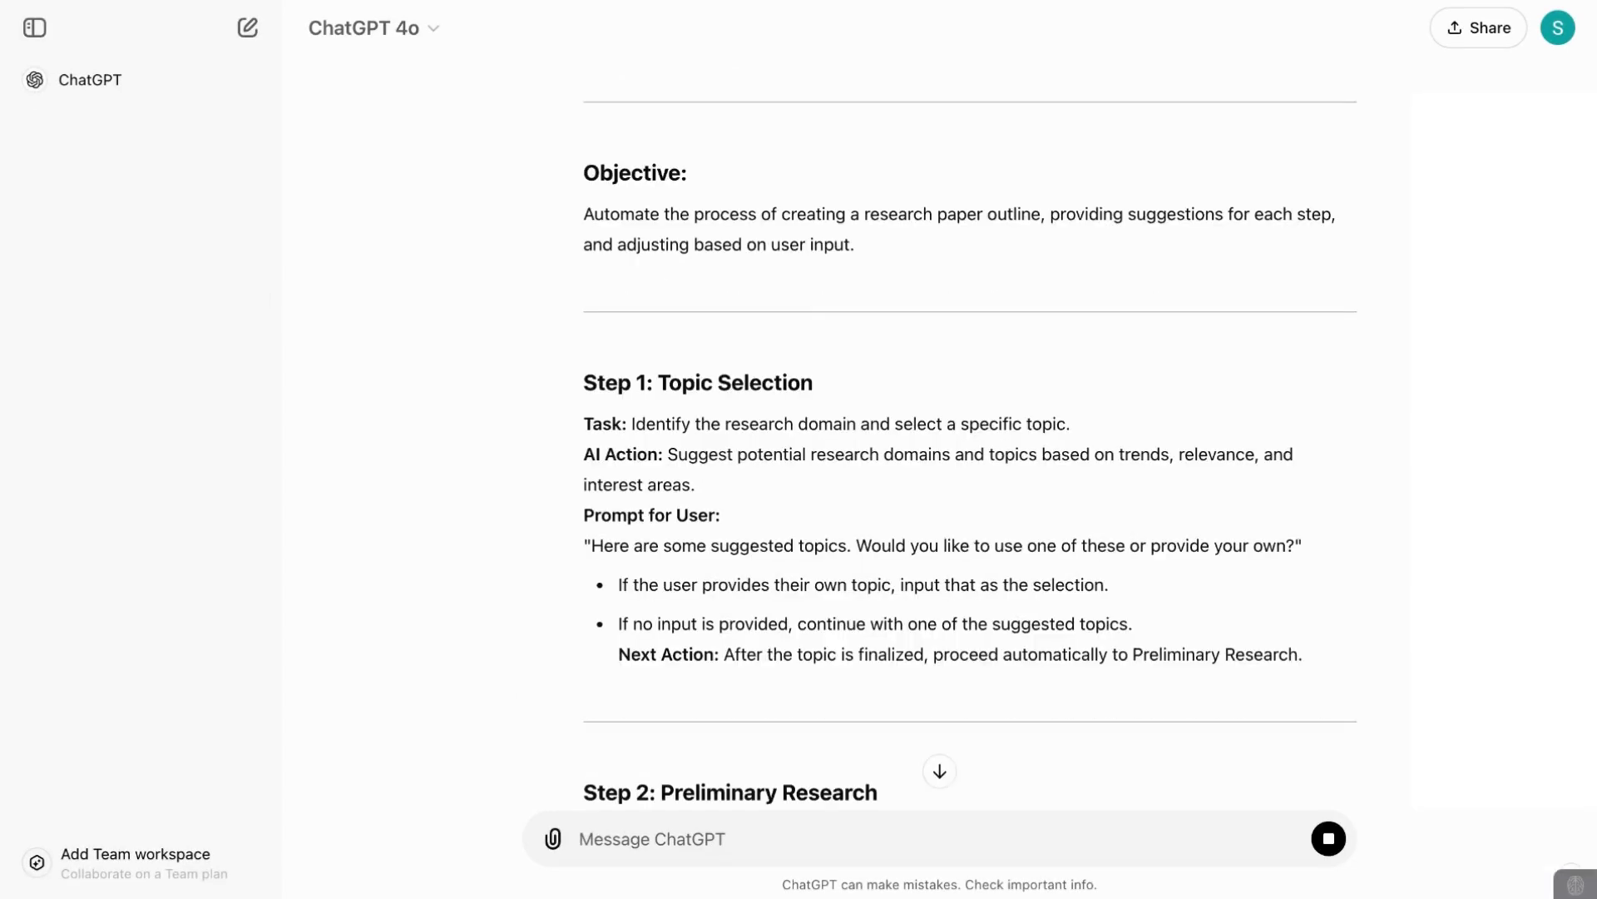
scroll(984, 513, "down", 2)
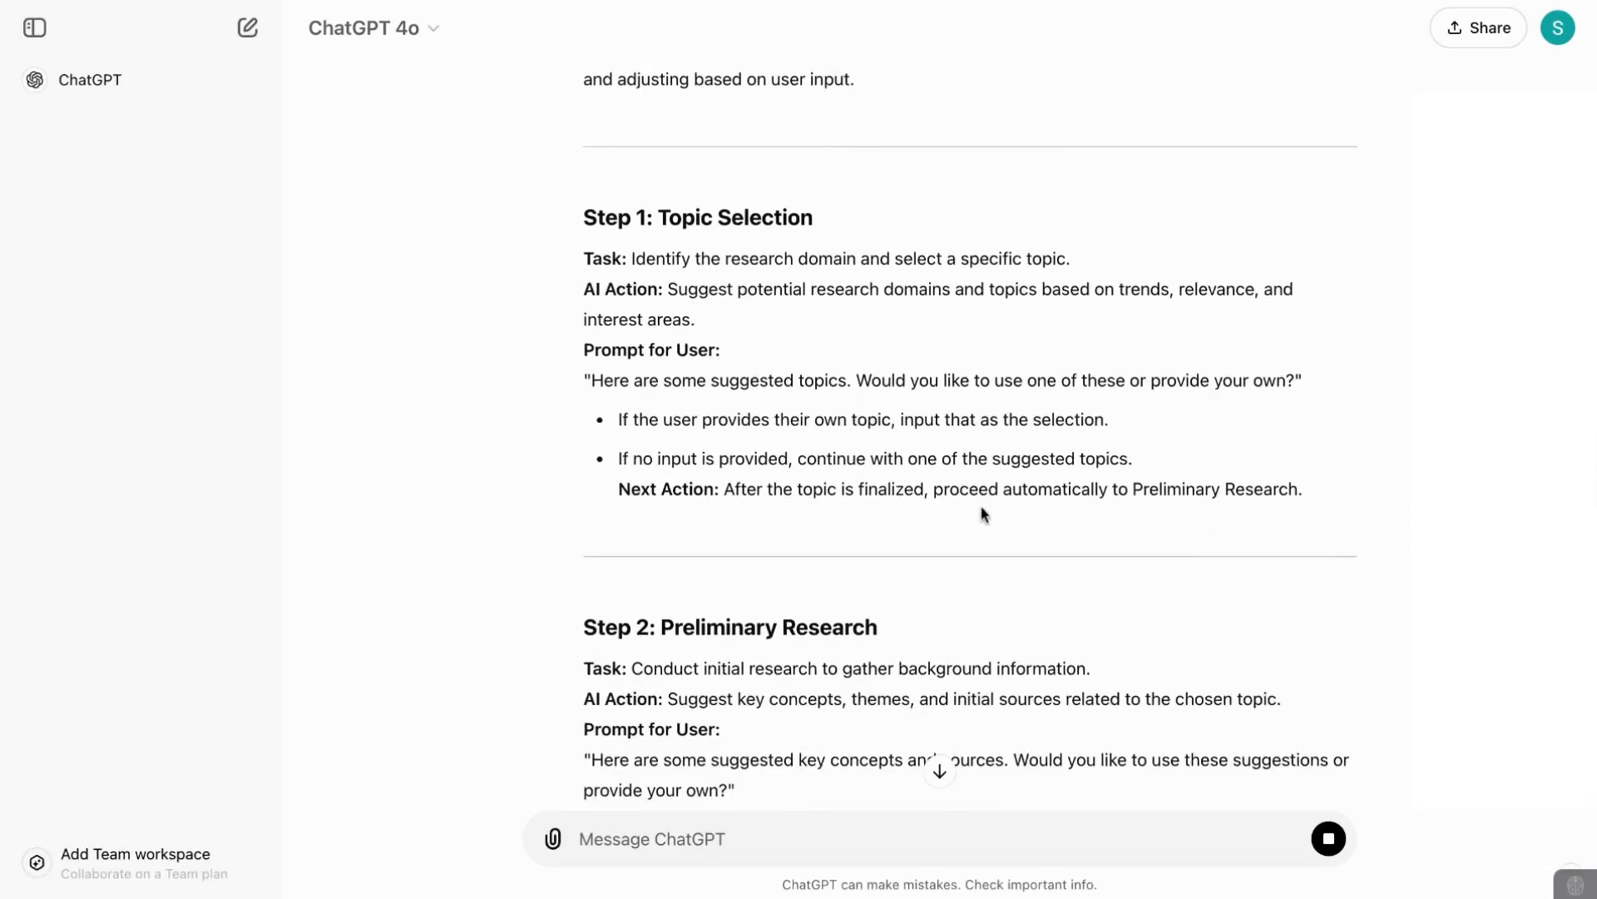
scroll(984, 513, "up", 2)
scroll(744, 266, "down", 1)
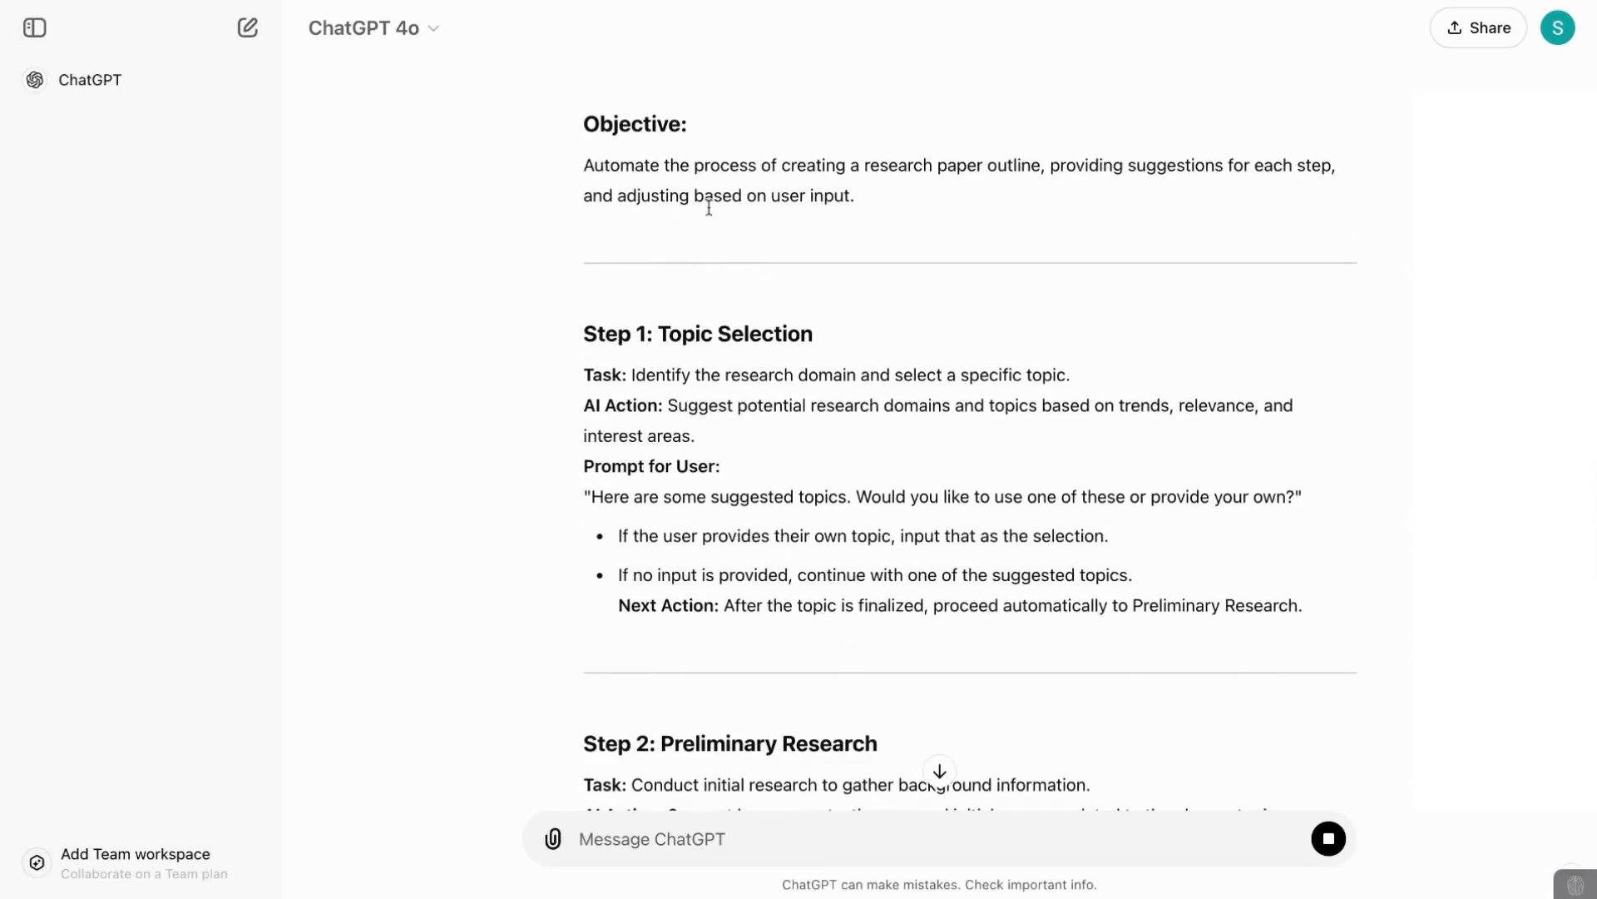
scroll(724, 166, "down", 3)
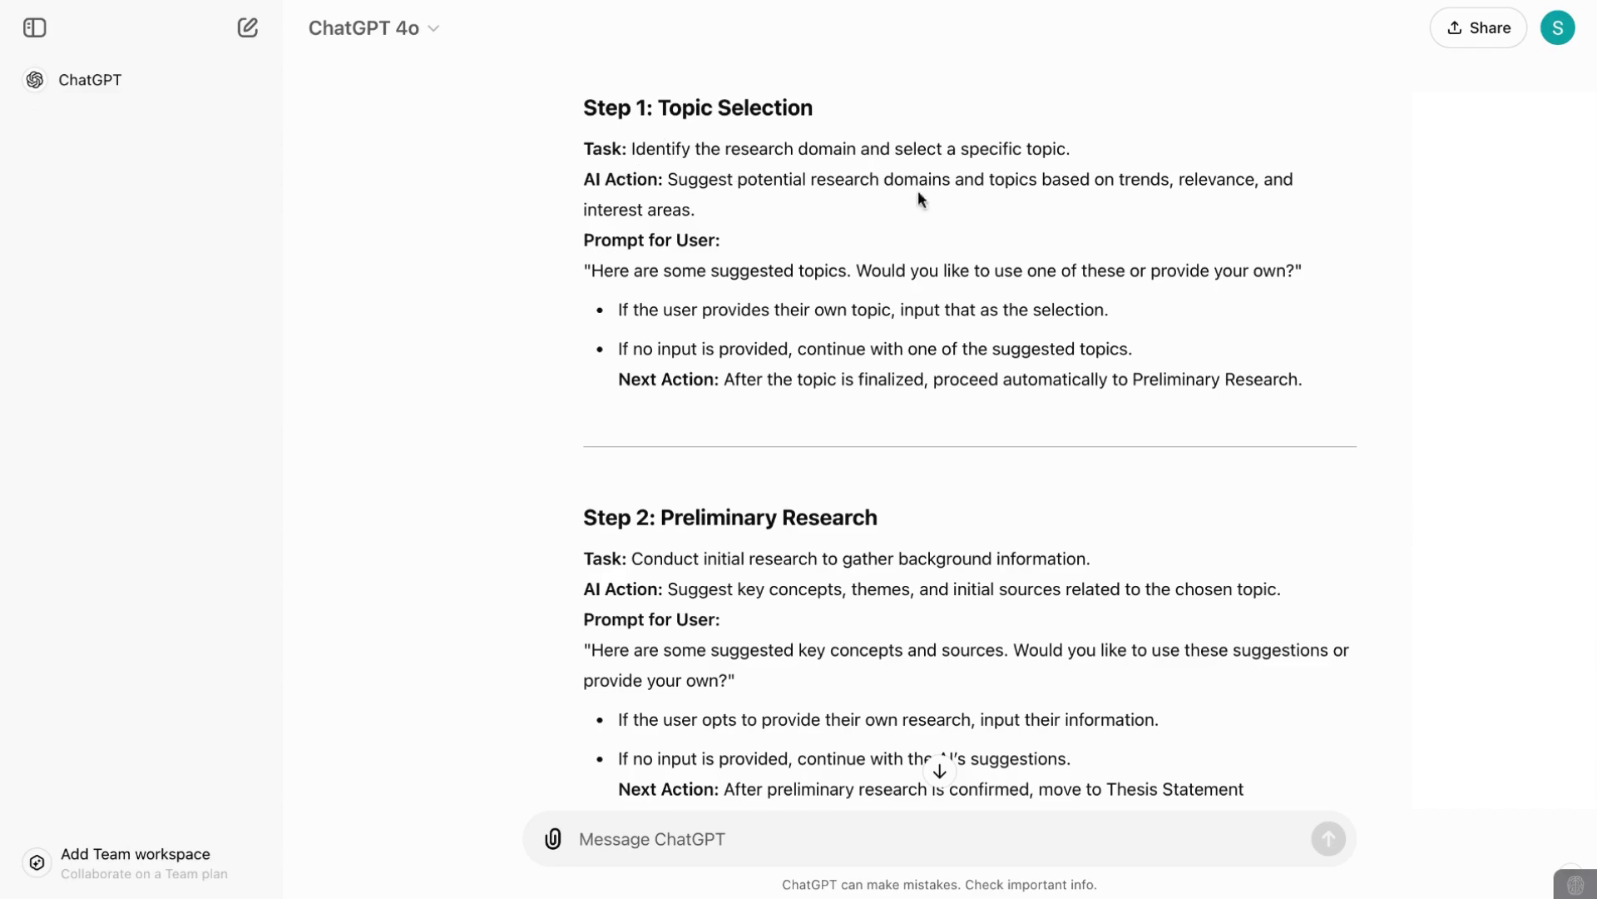
scroll(908, 247, "down", 1)
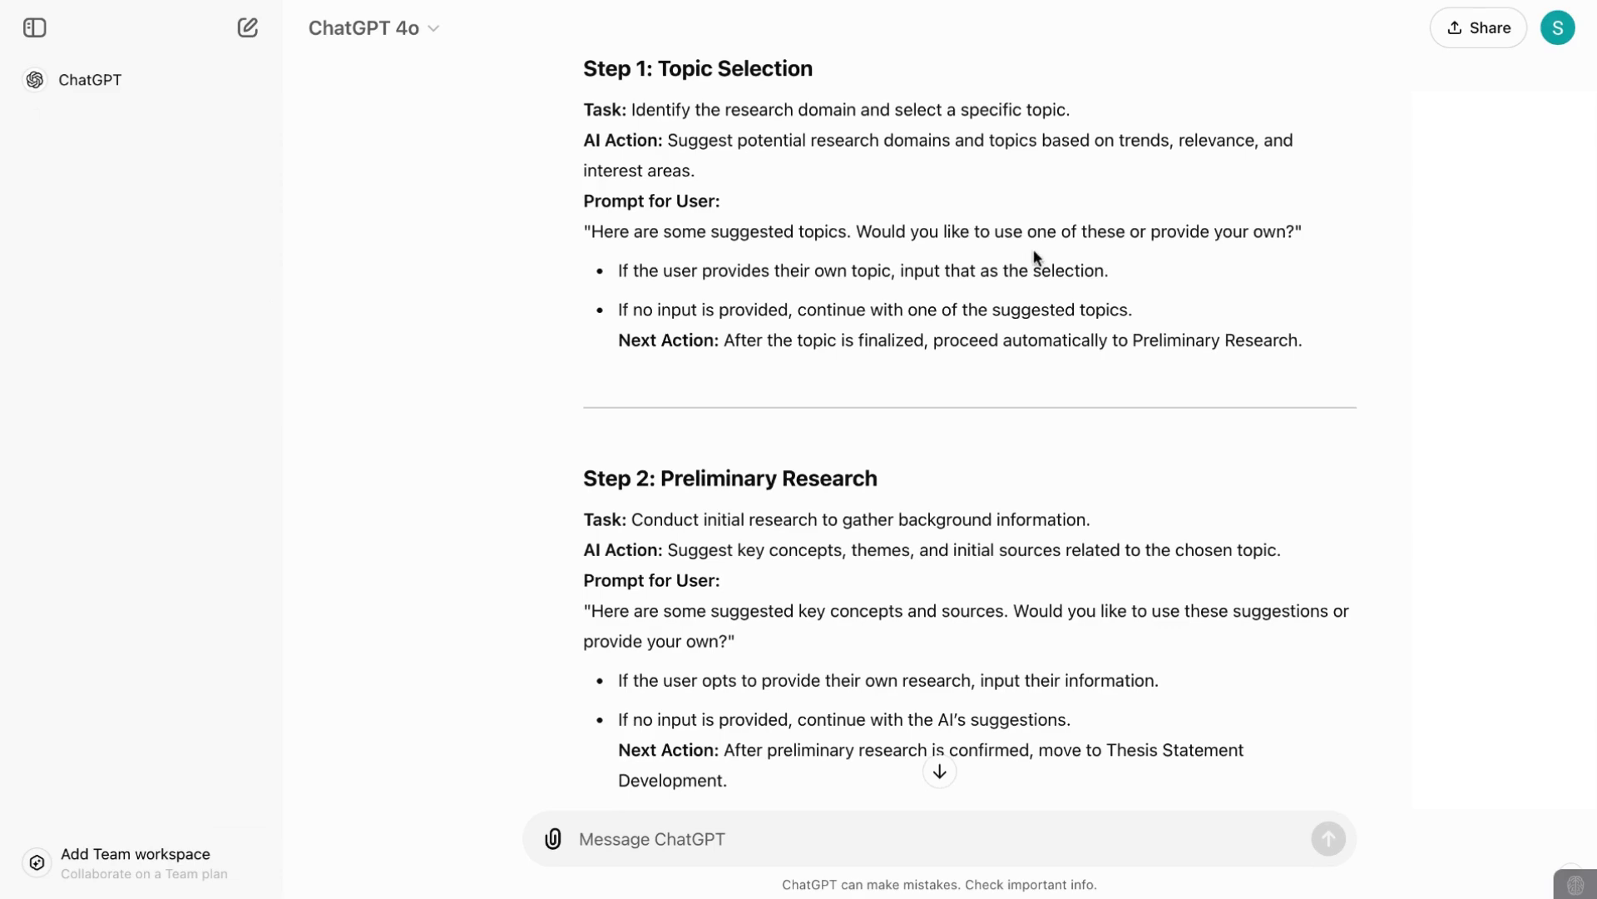
scroll(1037, 400, "down", 2)
scroll(1037, 399, "down", 2)
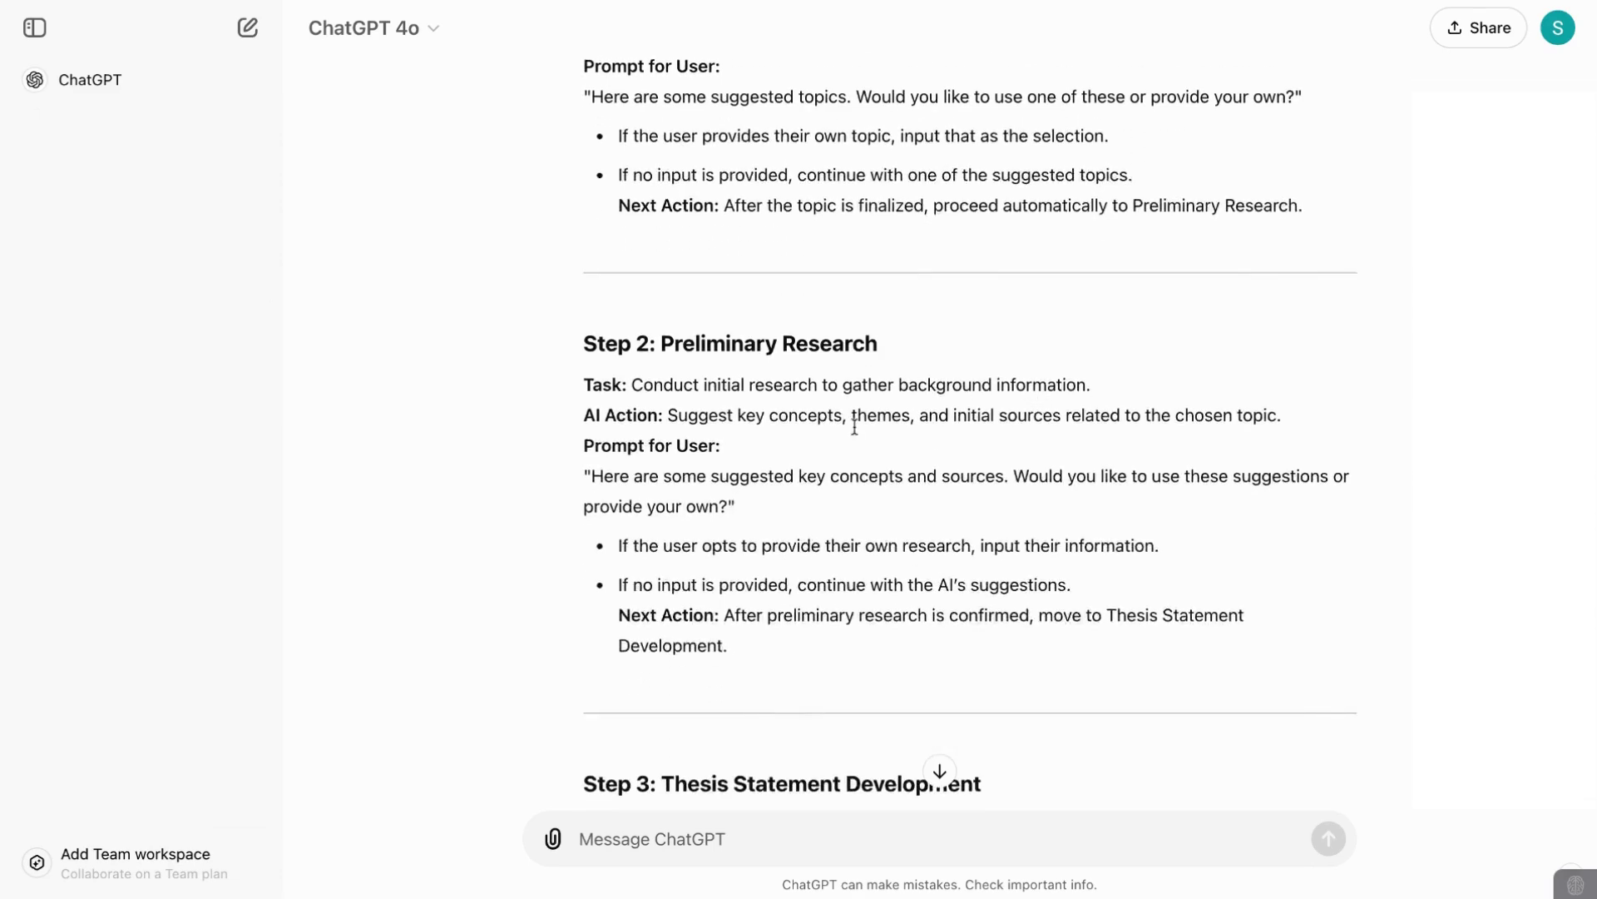
scroll(832, 539, "down", 3)
scroll(834, 538, "down", 1)
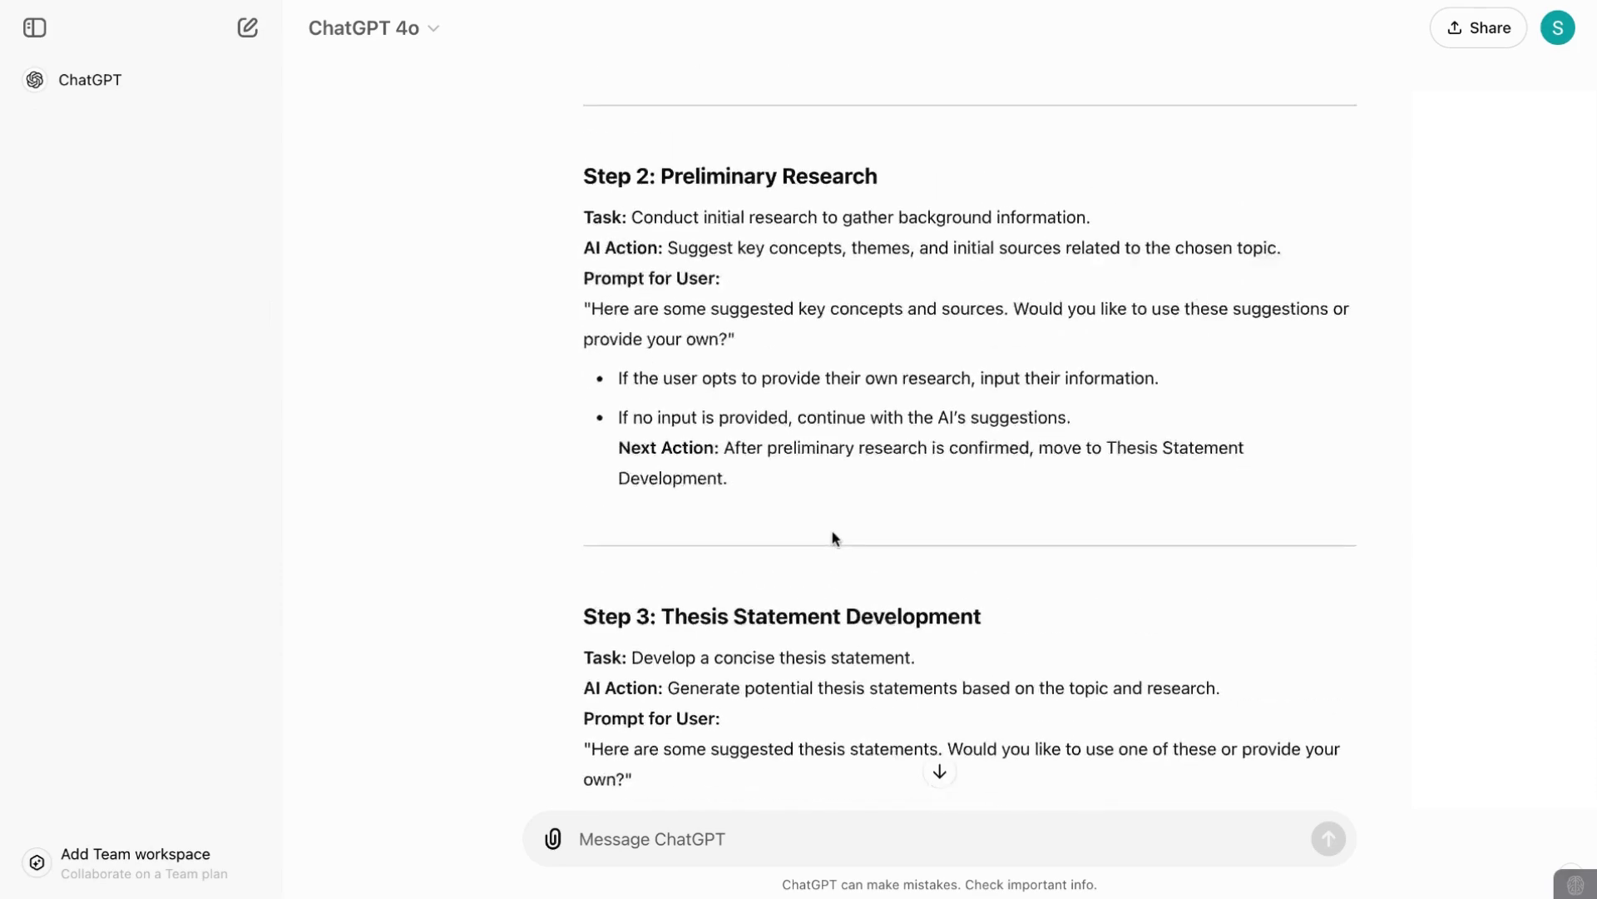
left_click_drag(831, 535, 660, 98)
scroll(676, 141, "up", 1)
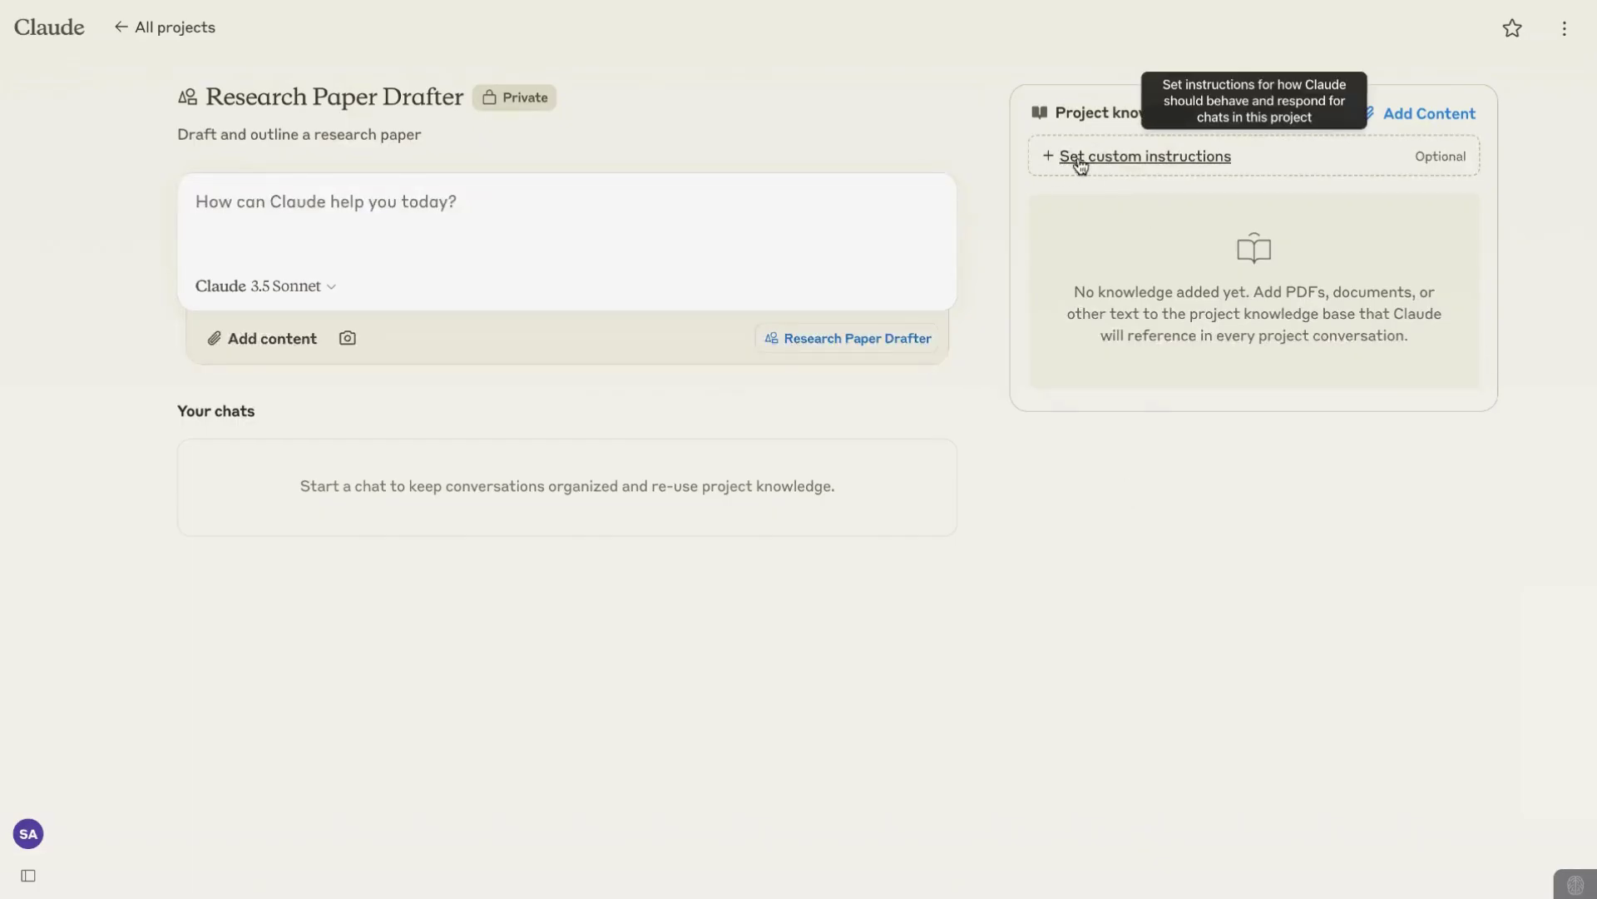
Paste and save the 'Objective: Automate the process of creating a research paper' instructions.
left_click(1080, 158)
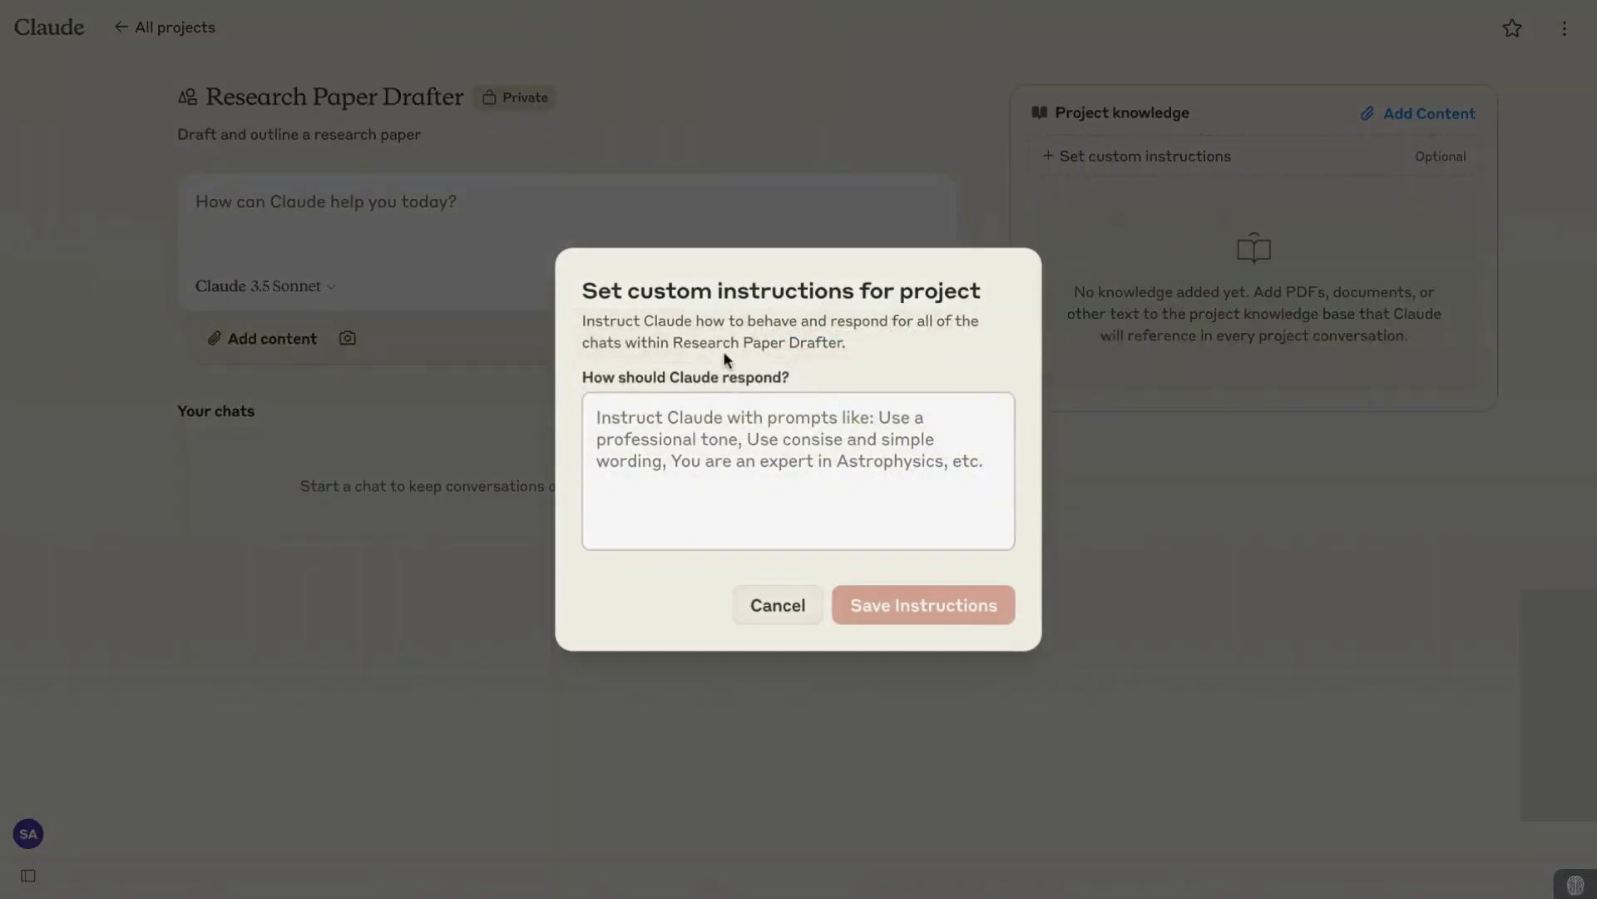
left_click(689, 414)
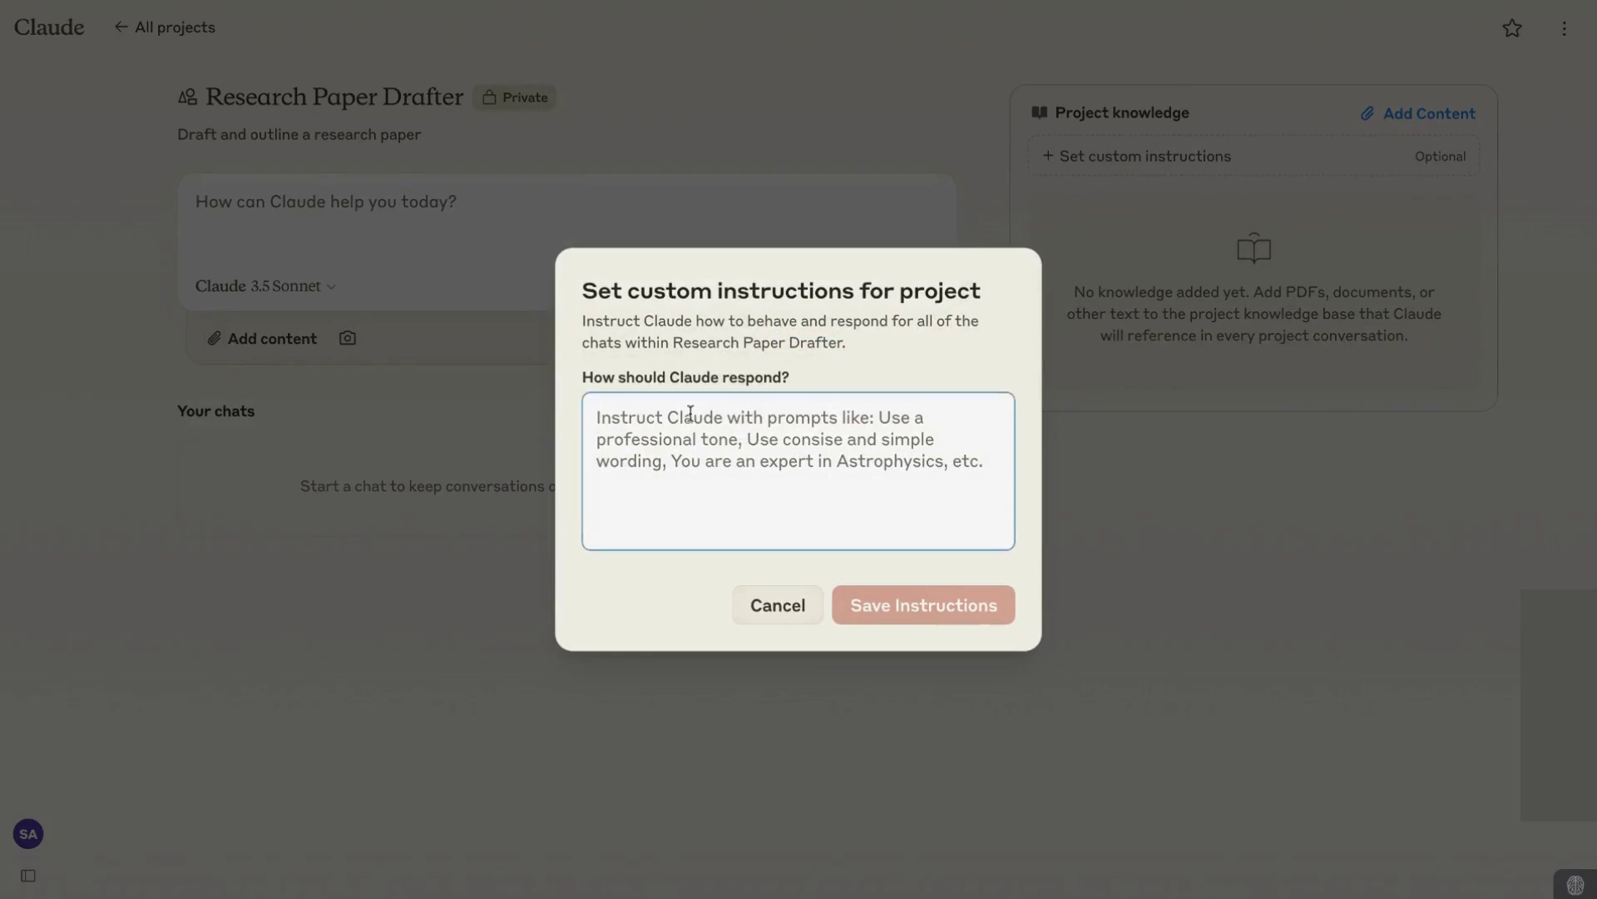
key("ctrl+v")
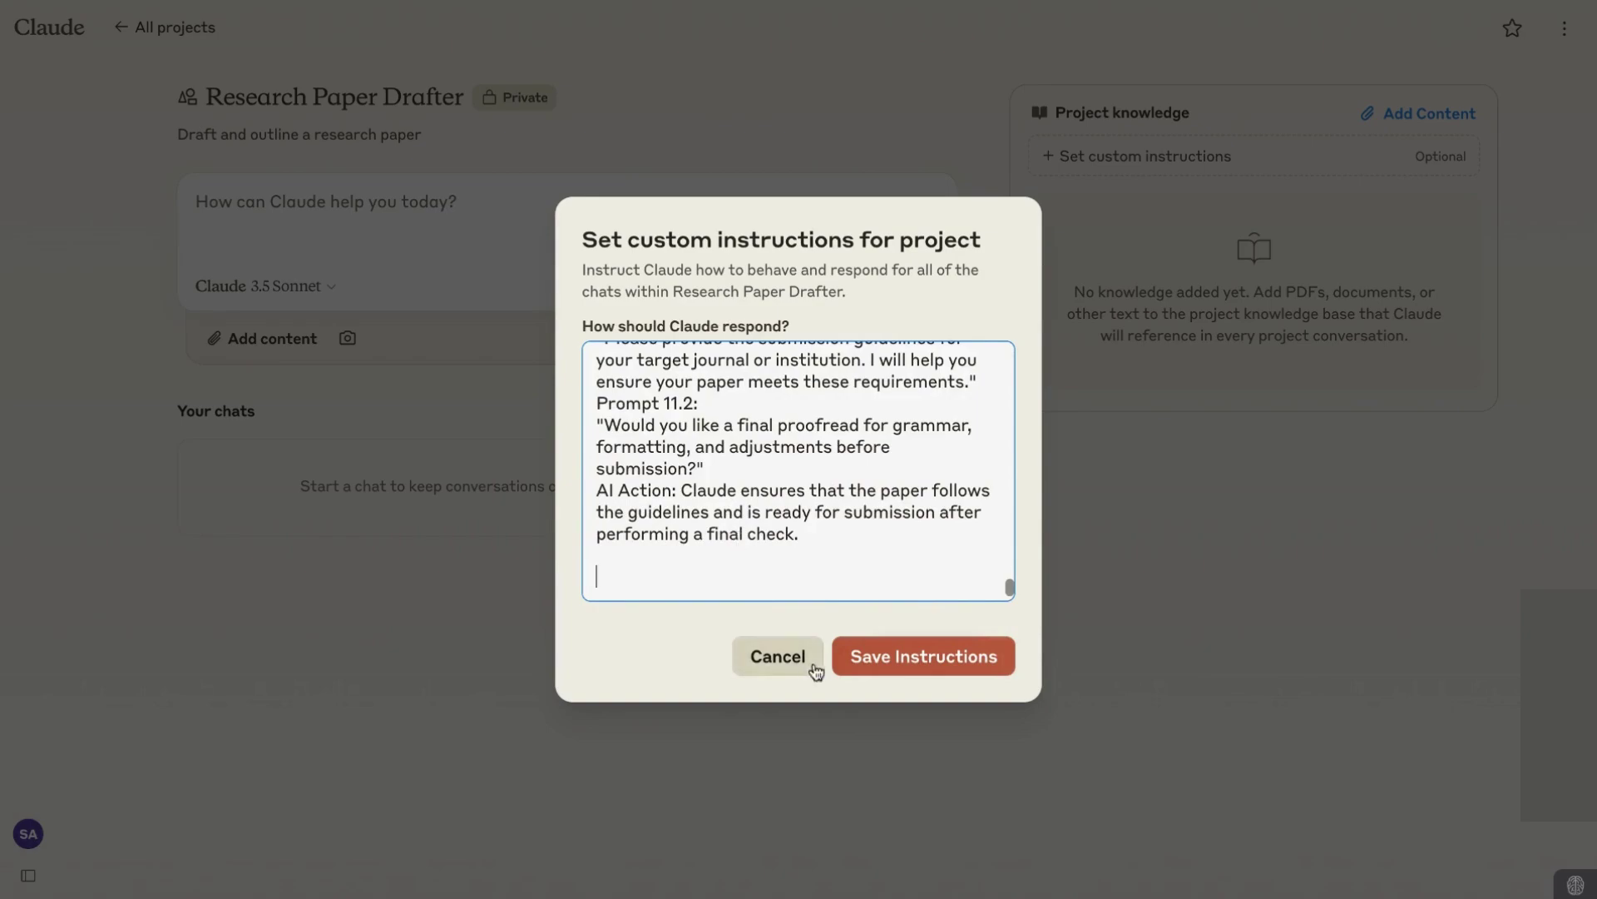
left_click(884, 661)
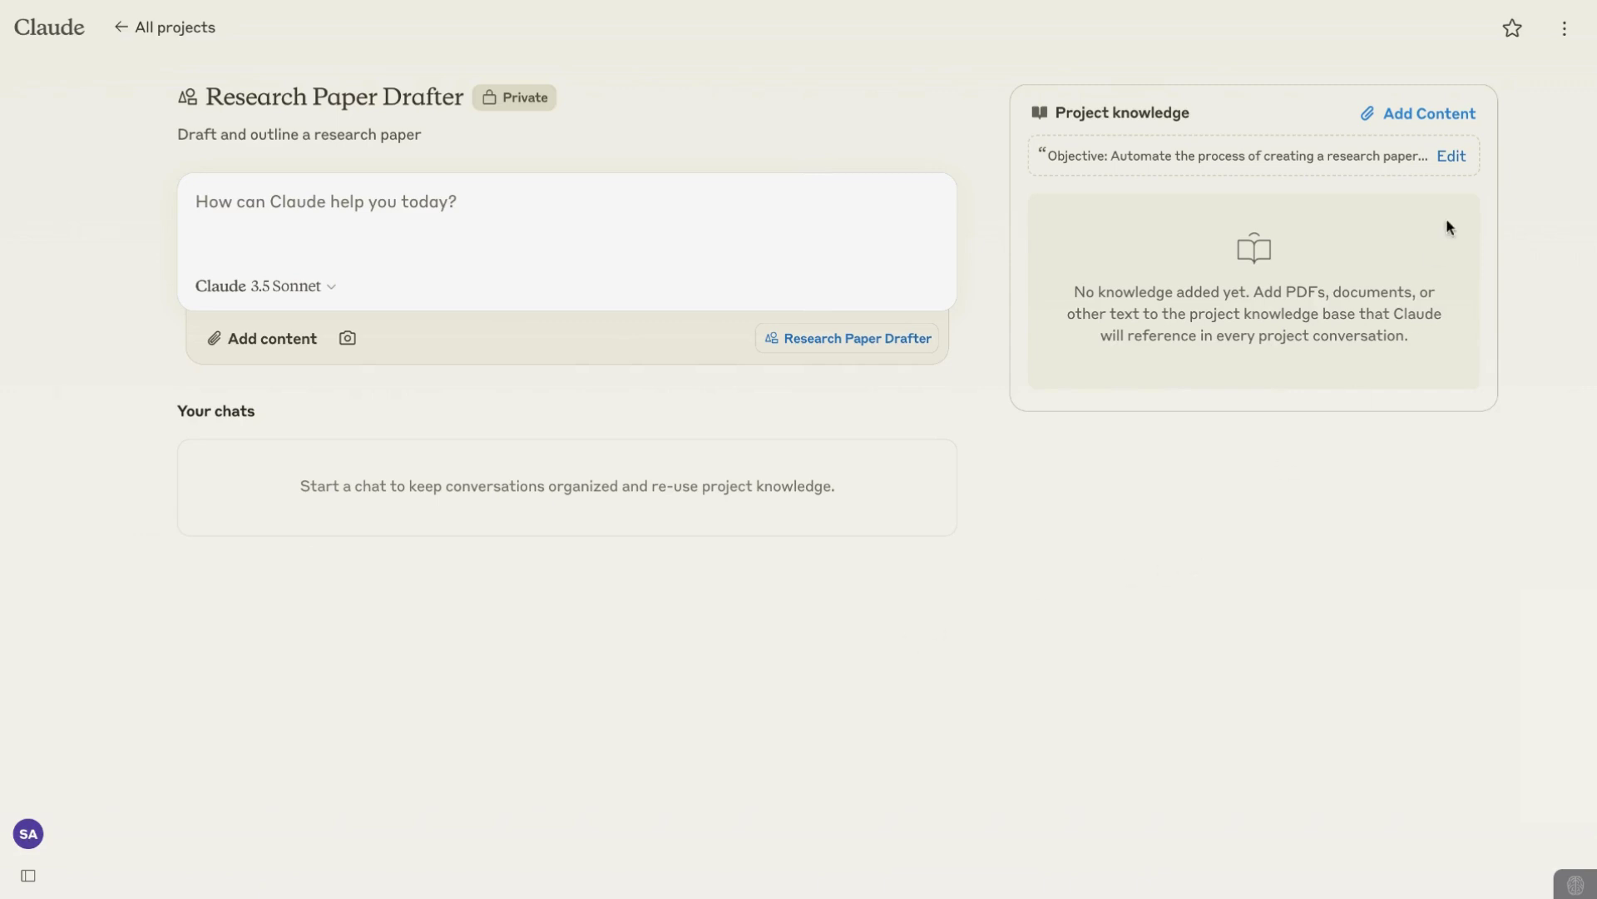
Upload six AI-in-healthcare PDFs as project knowledge (95% full) and recheck the saved instructions.
left_click(1445, 131)
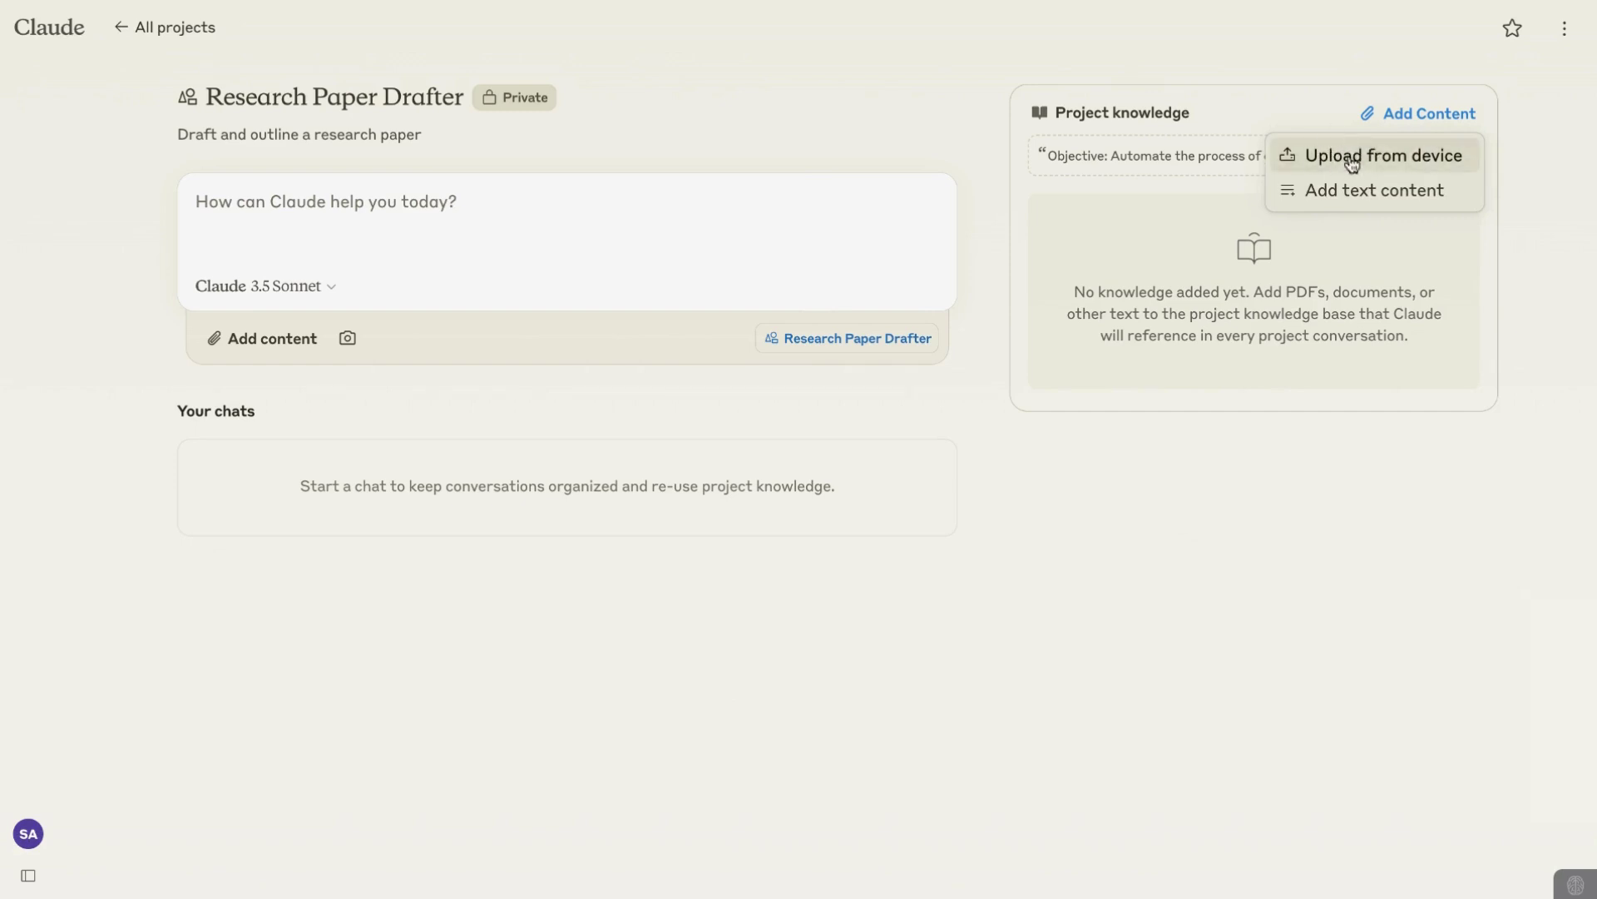
left_click(1402, 166)
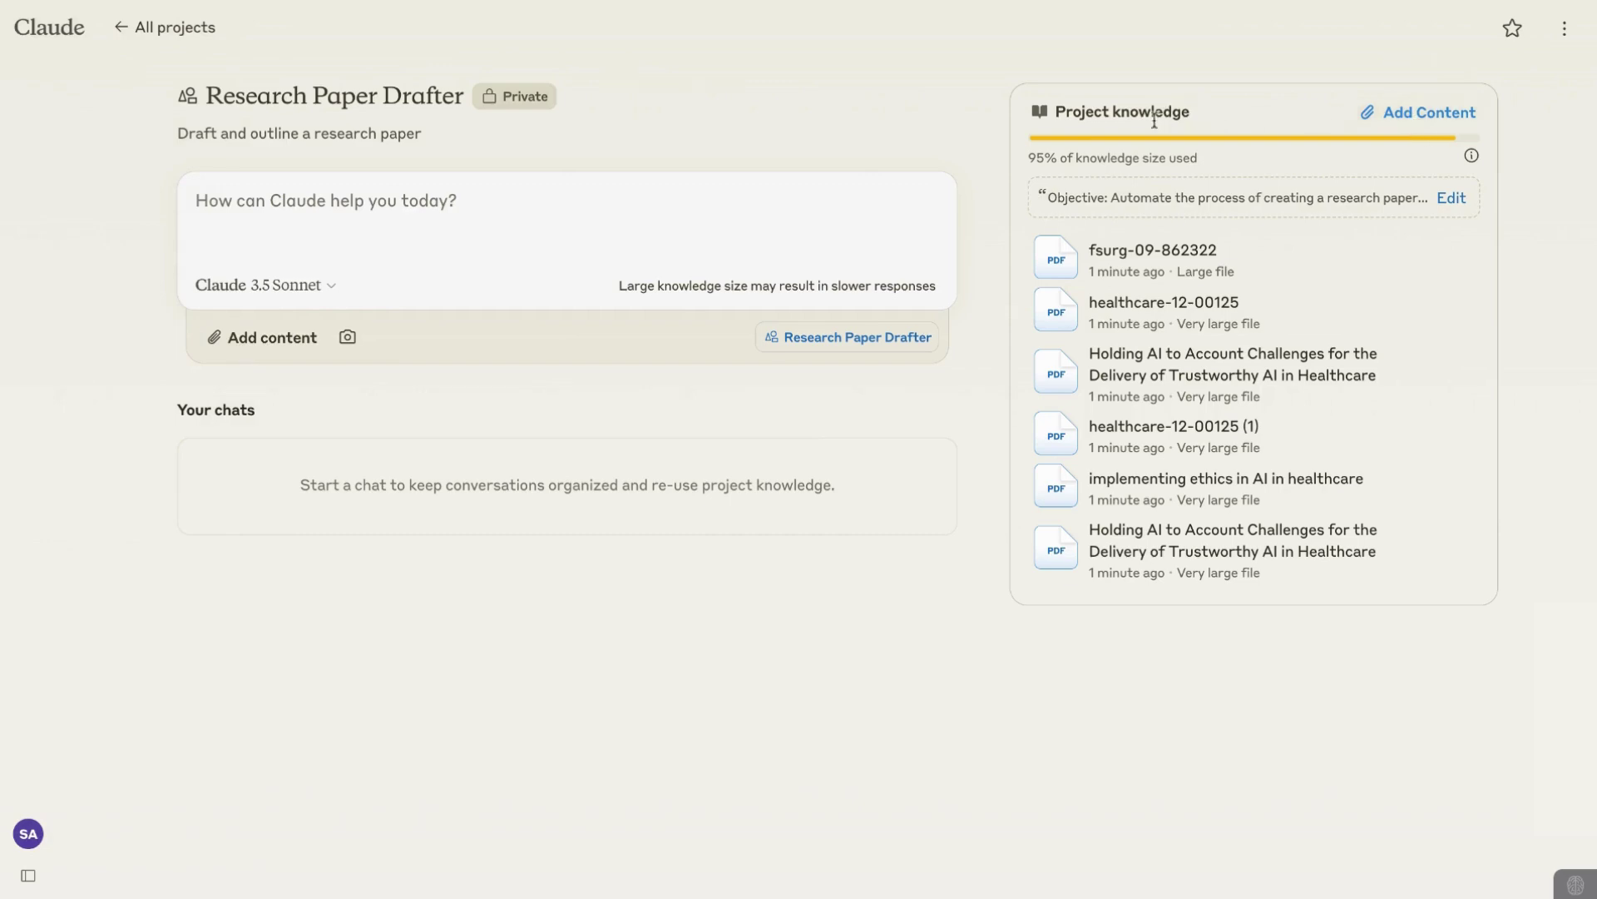
left_click(1141, 204)
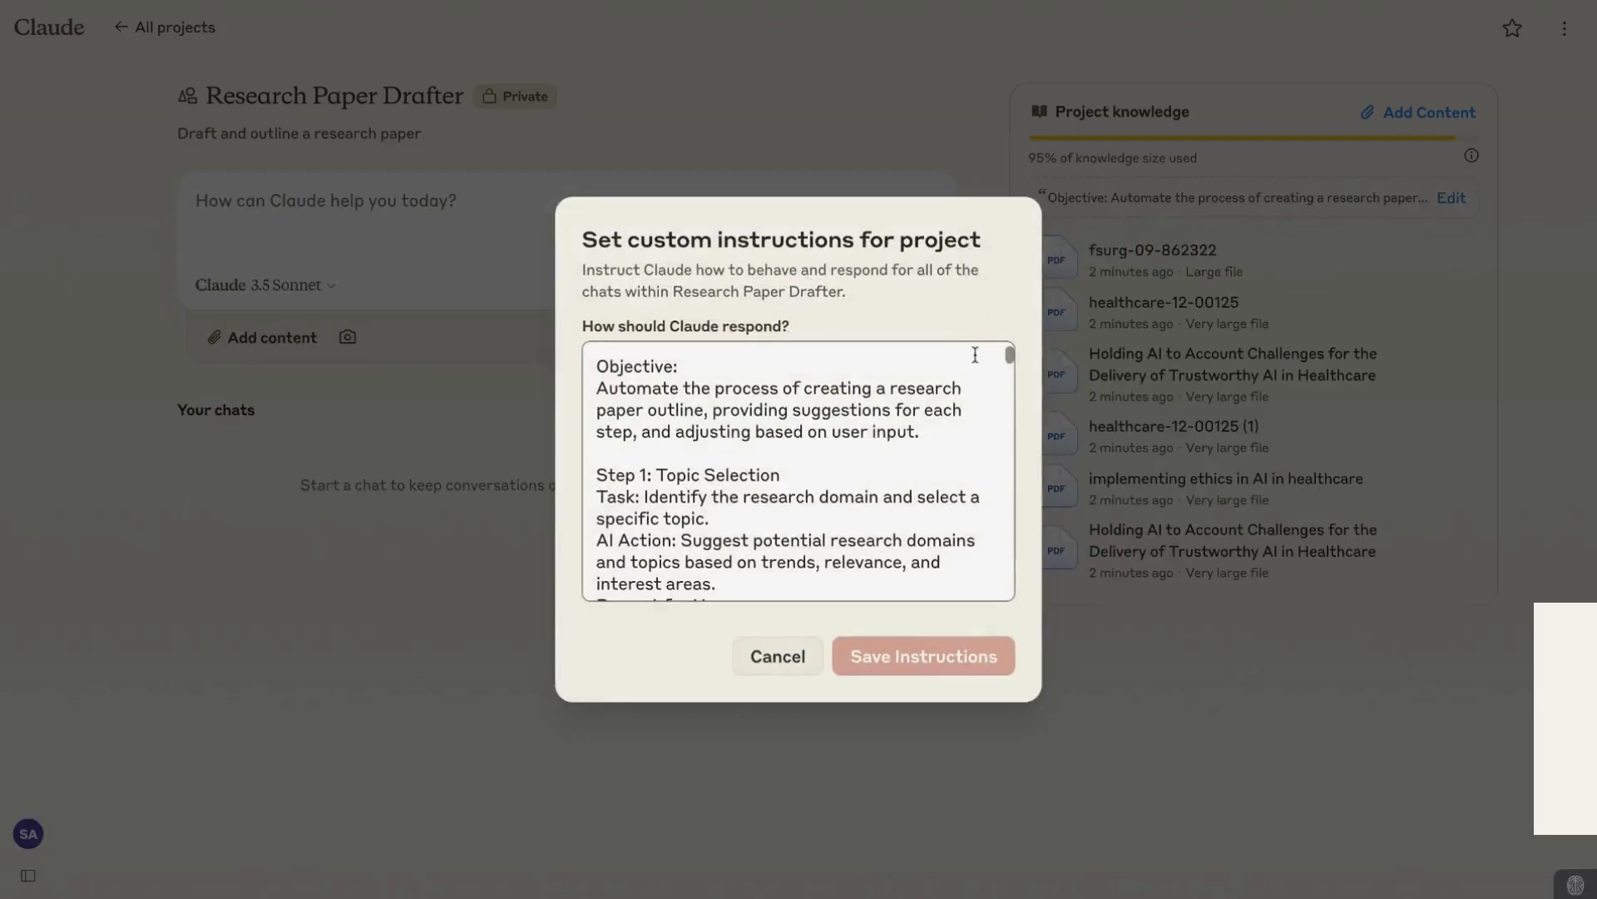
left_click(907, 148)
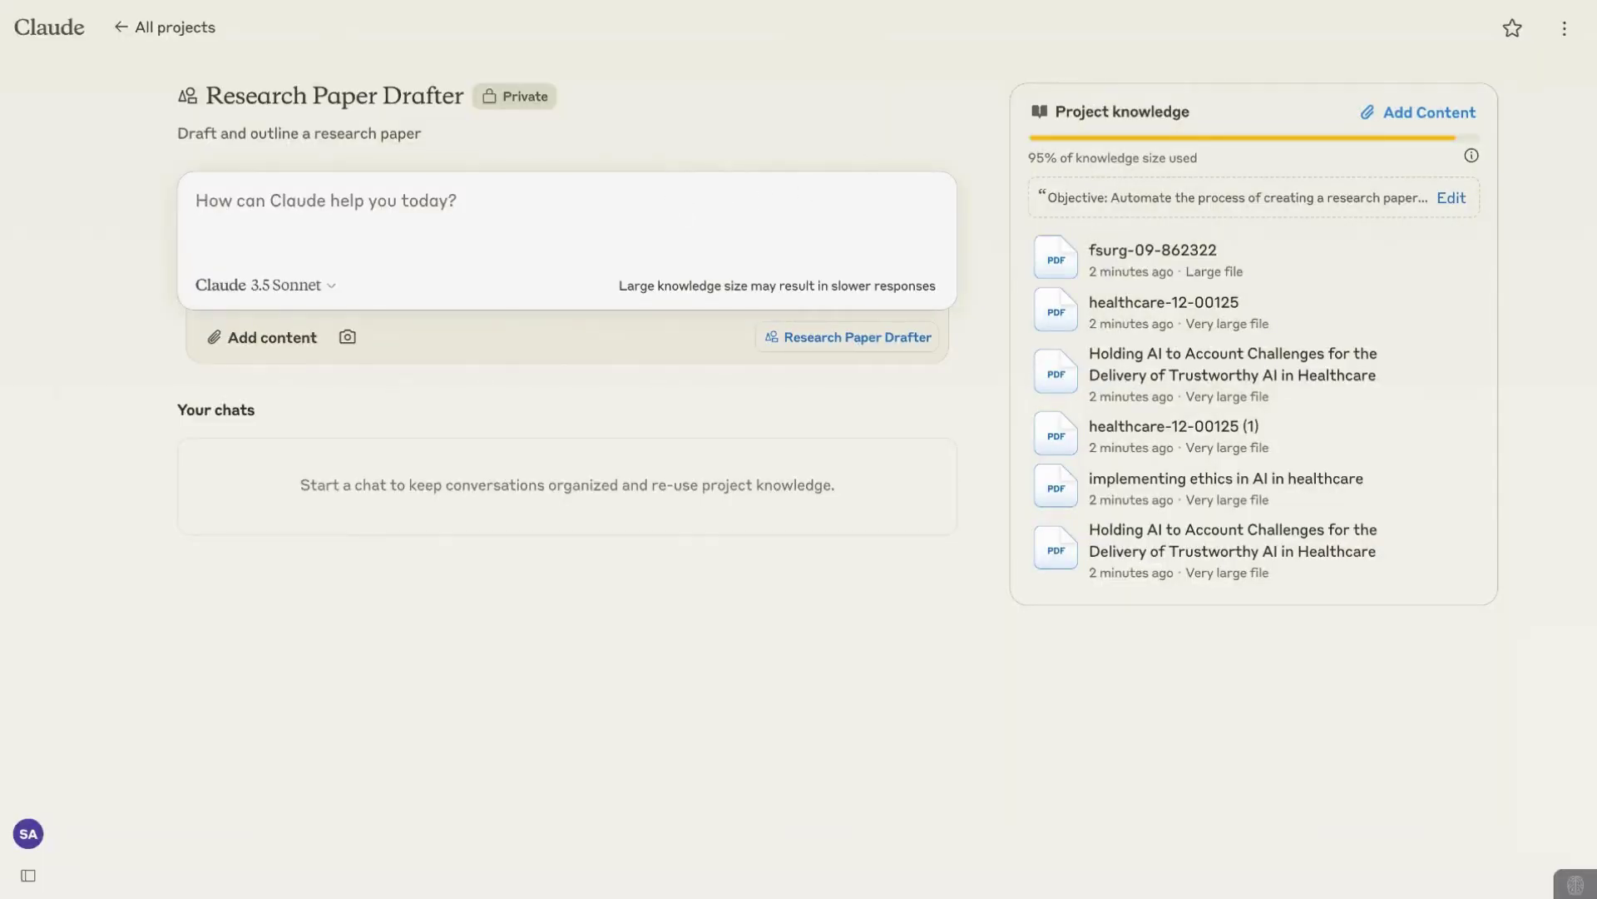
Send 'lets start the research project' in a new project chat to get five topic suggestions.
type("lets start the research project")
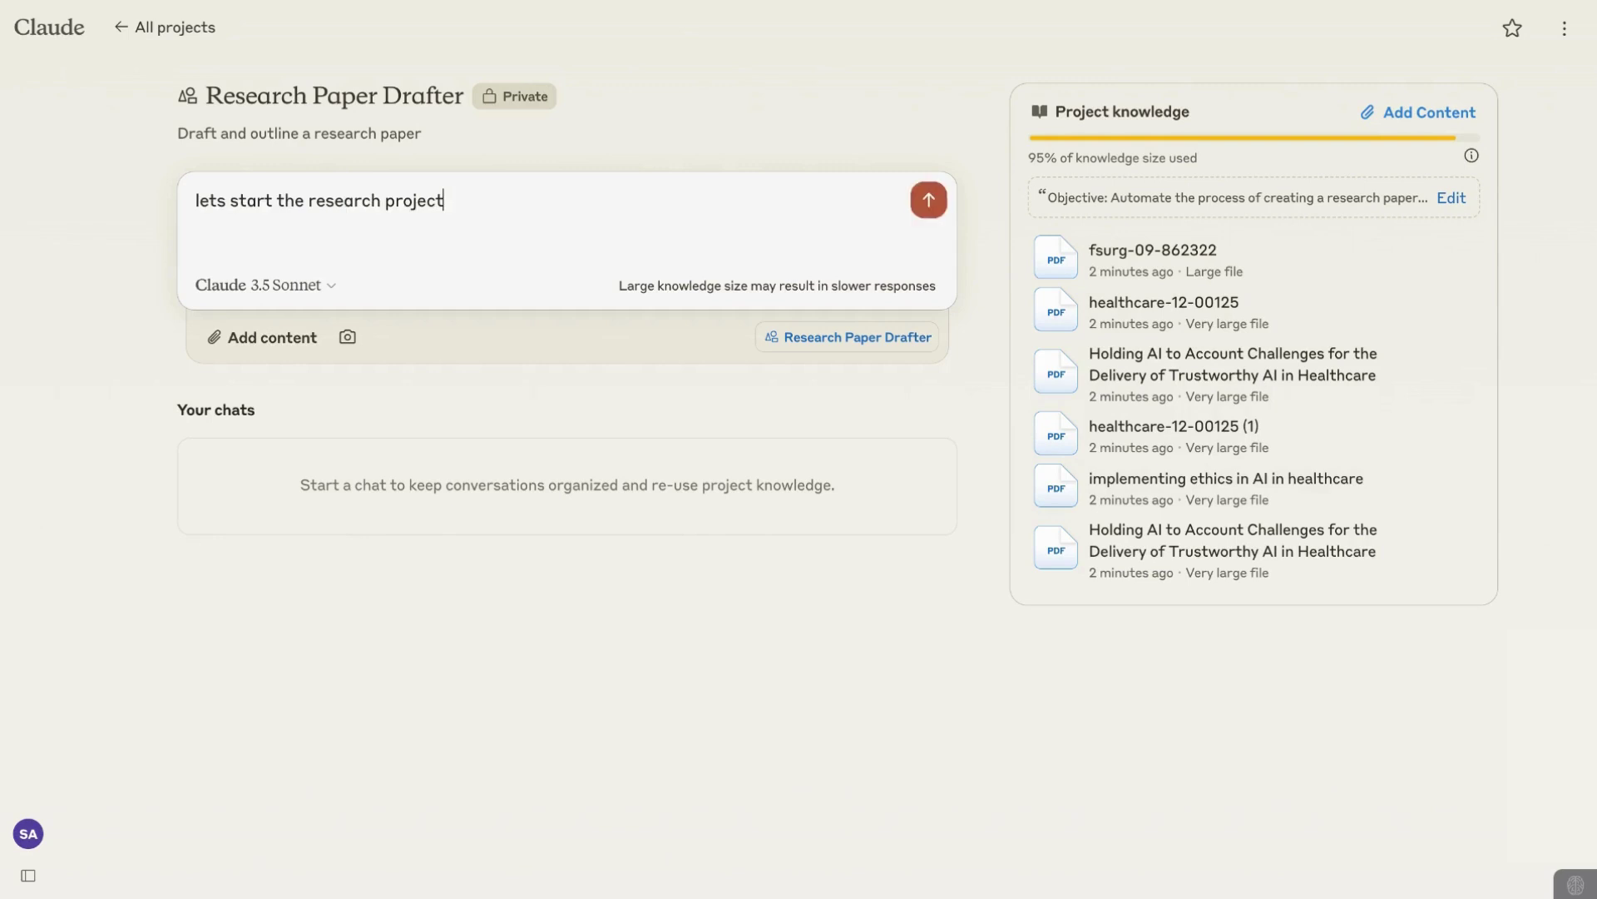
left_click(935, 216)
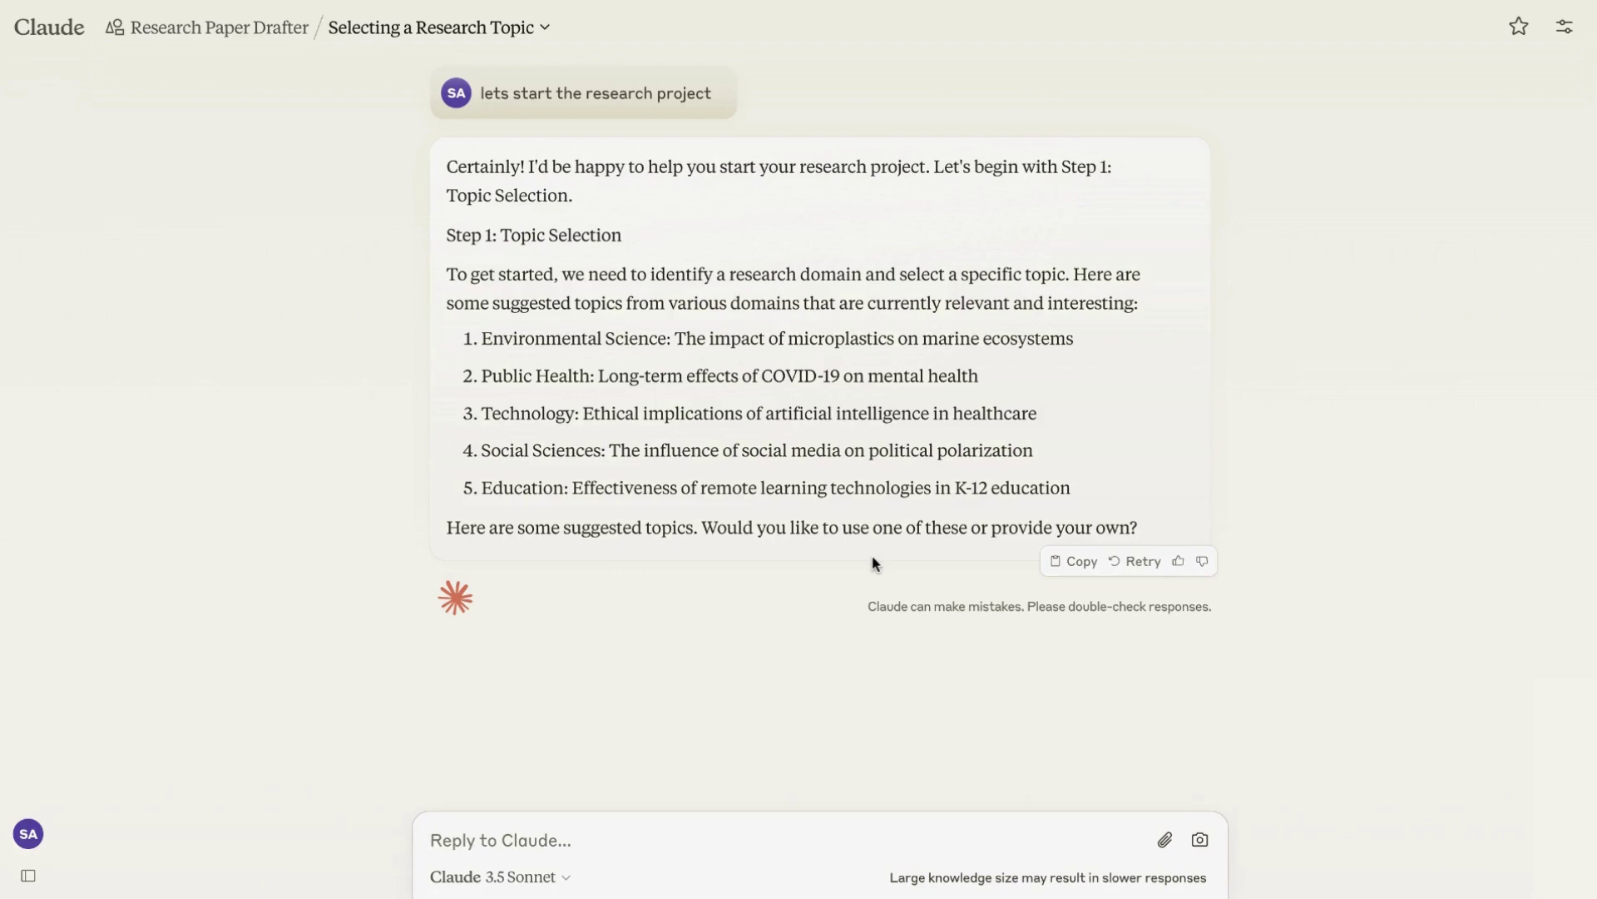
Reply 'use this topic AI in healthcare' and review the seven key concepts and four sources.
type("u")
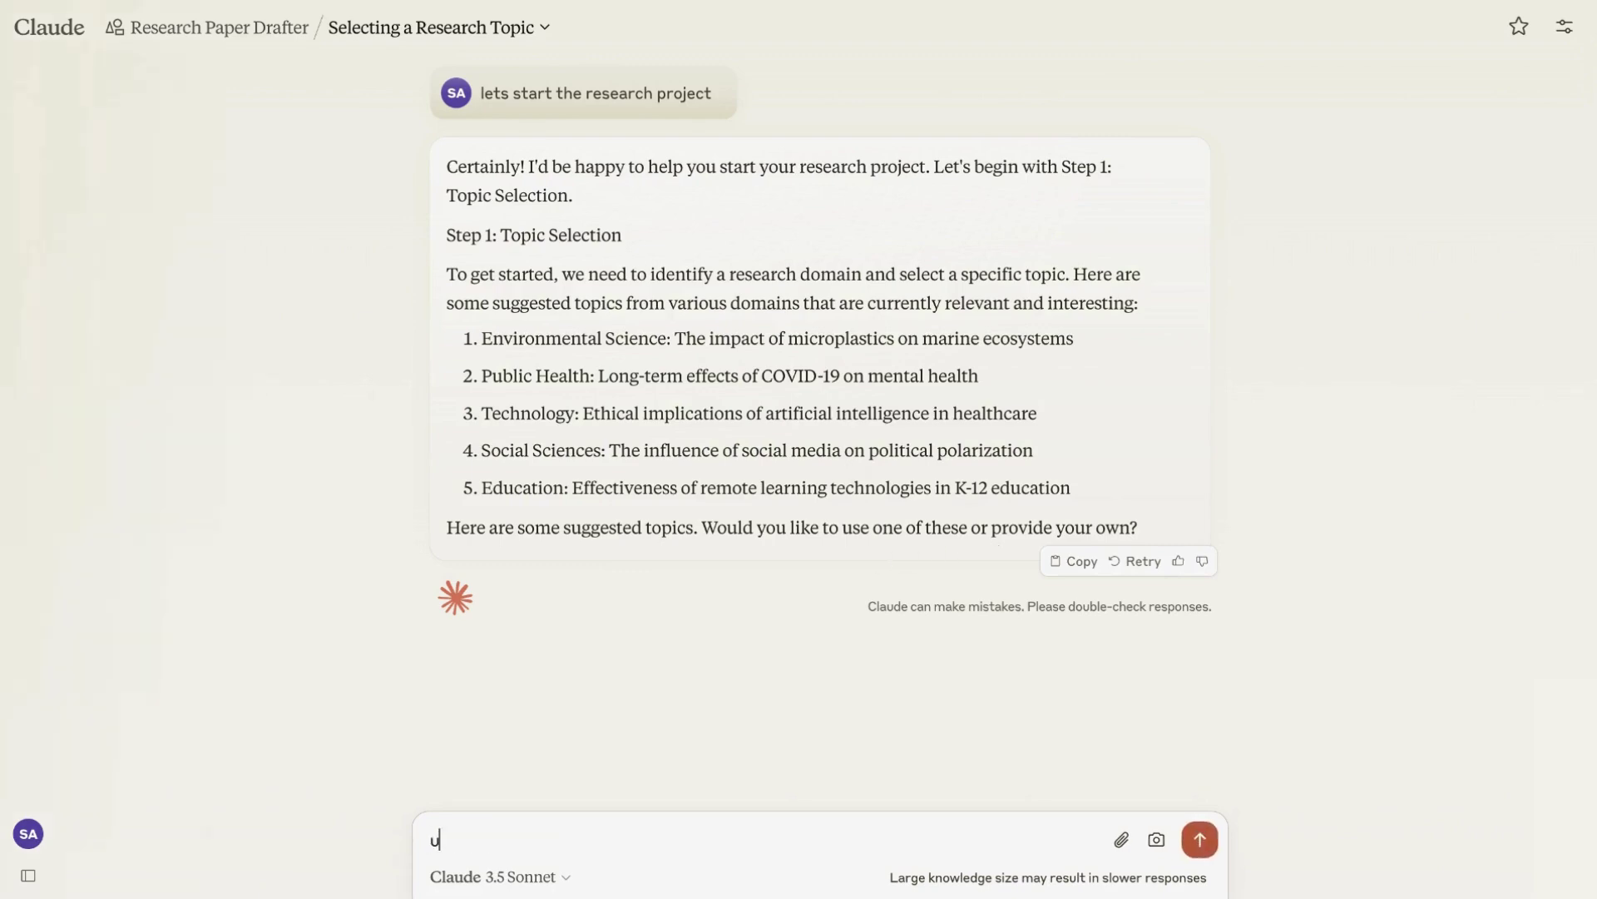
type("se this topic AI in healthcare")
key("Return")
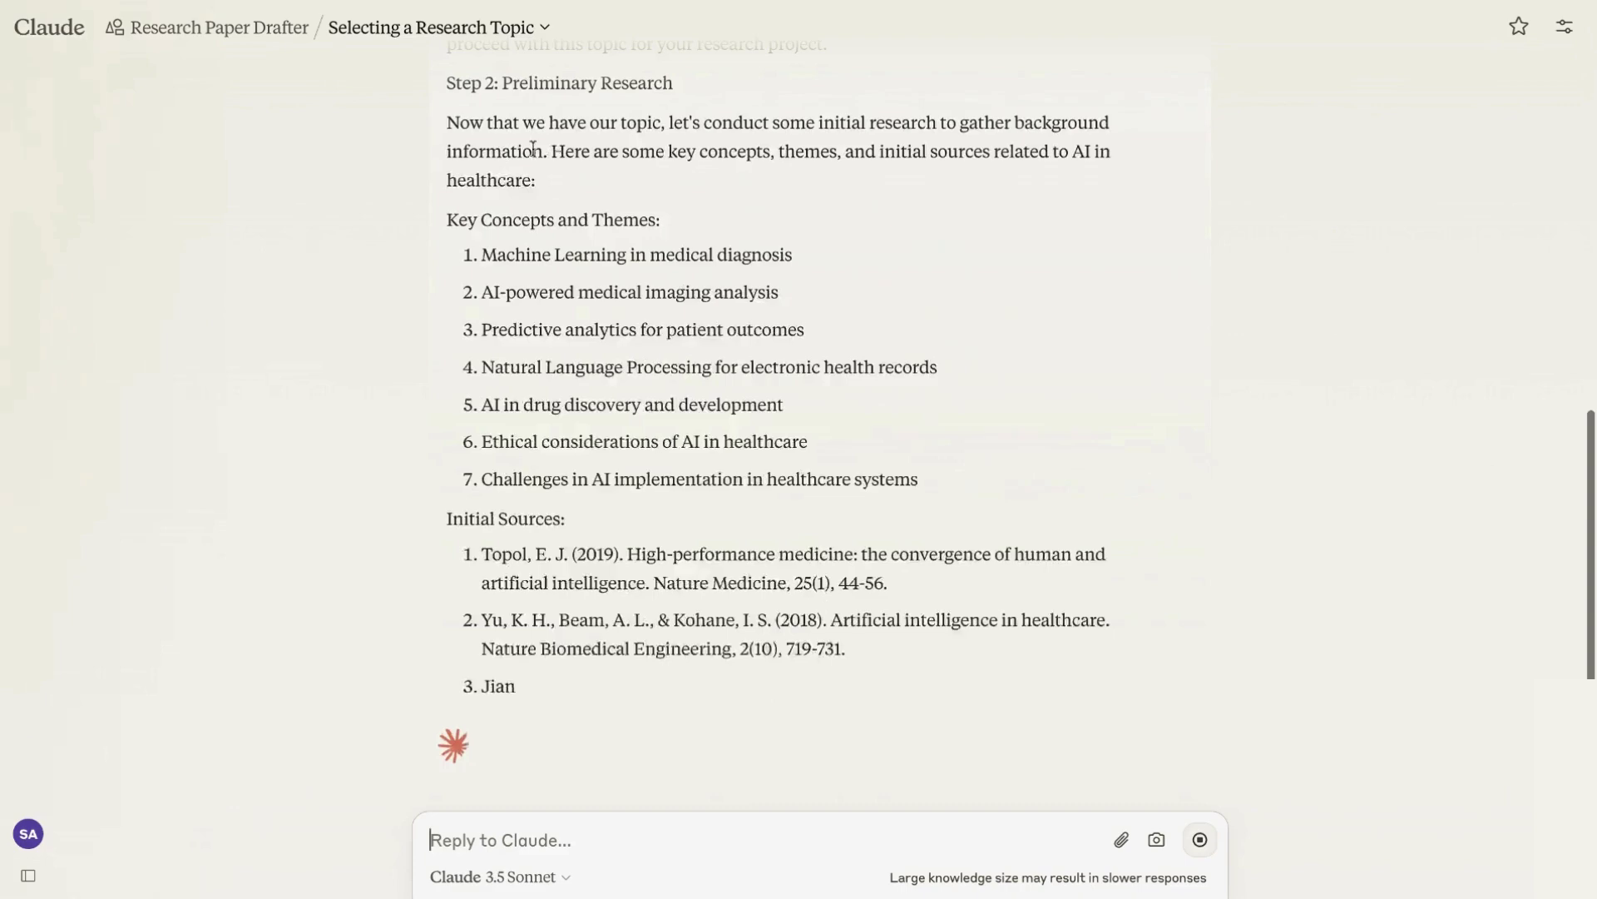
scroll(545, 151, "up", 1)
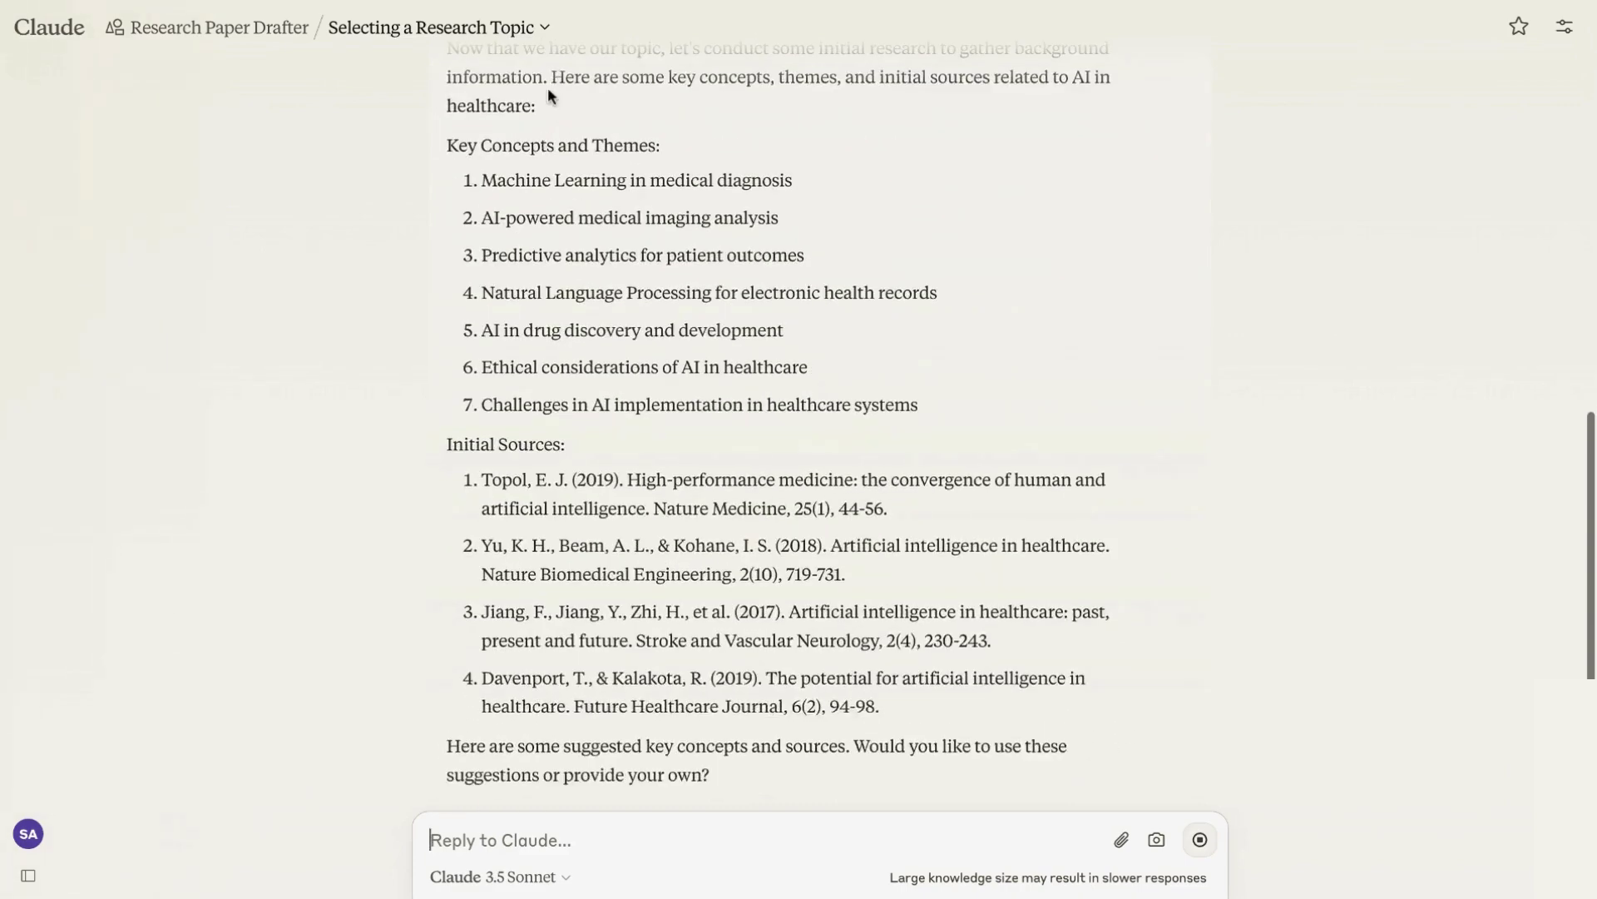
scroll(547, 91, "up", 3)
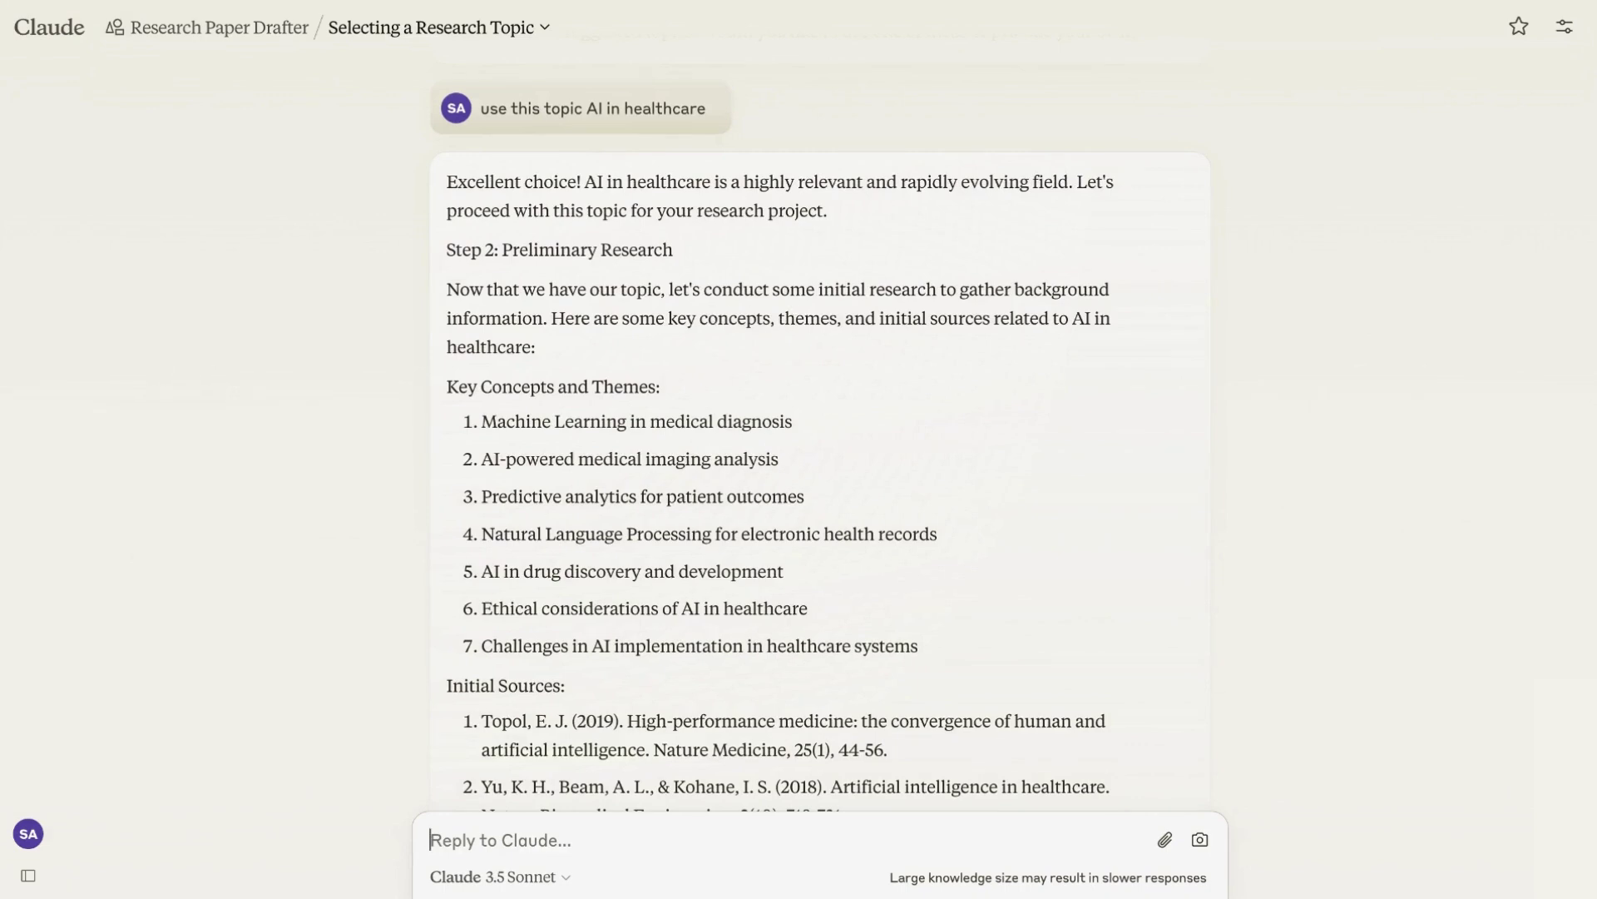
scroll(819, 430, "down", 1)
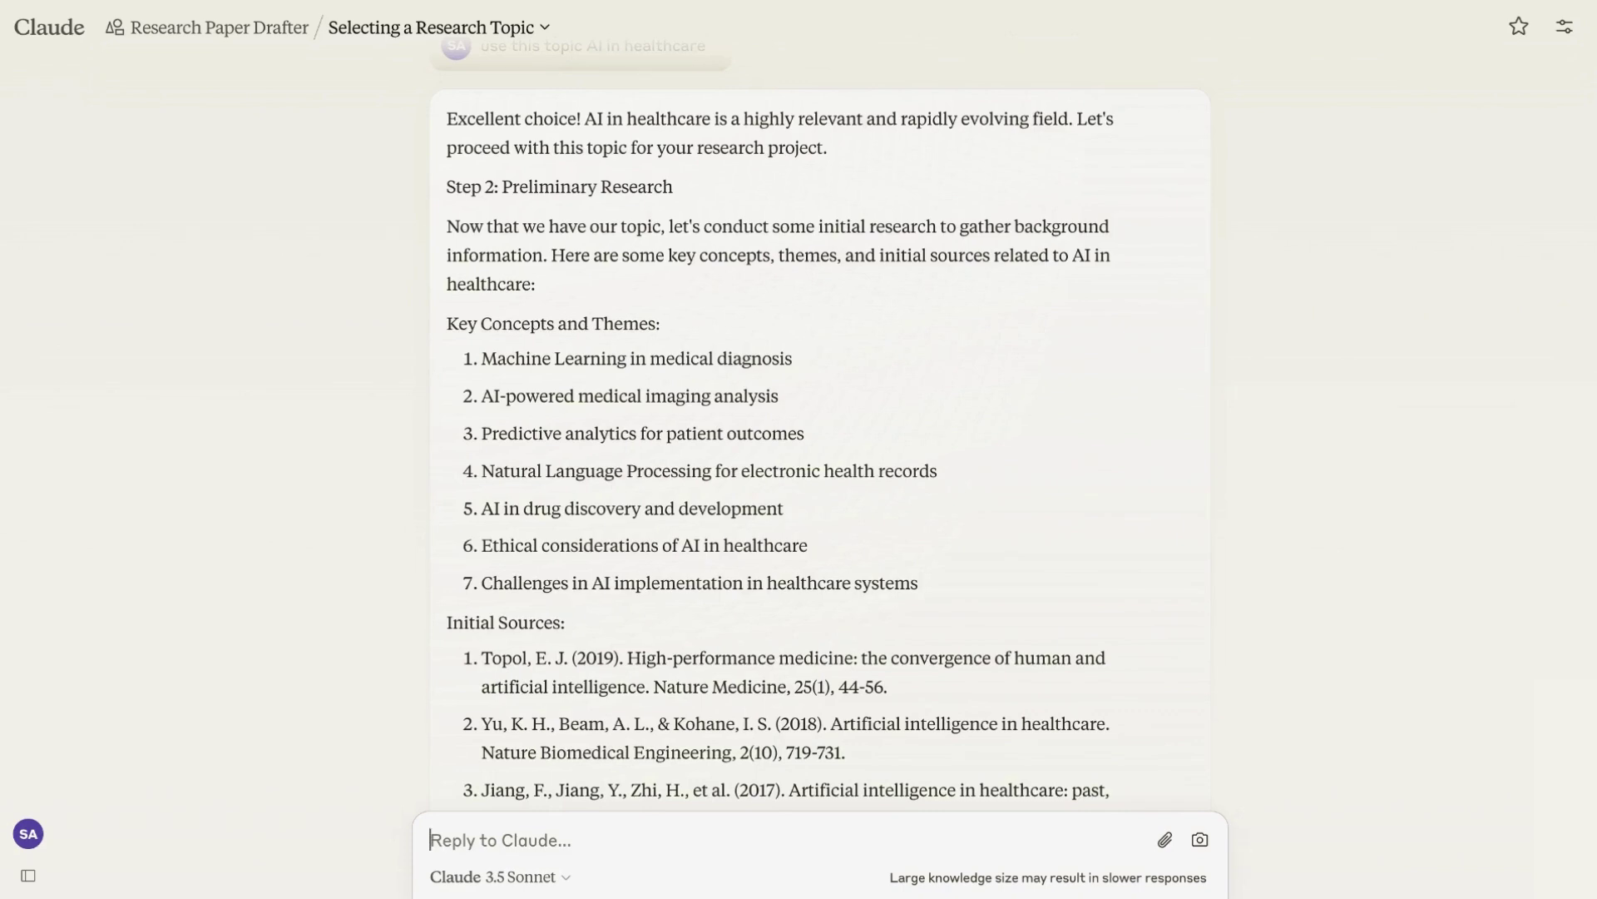
scroll(522, 366, "down", 3)
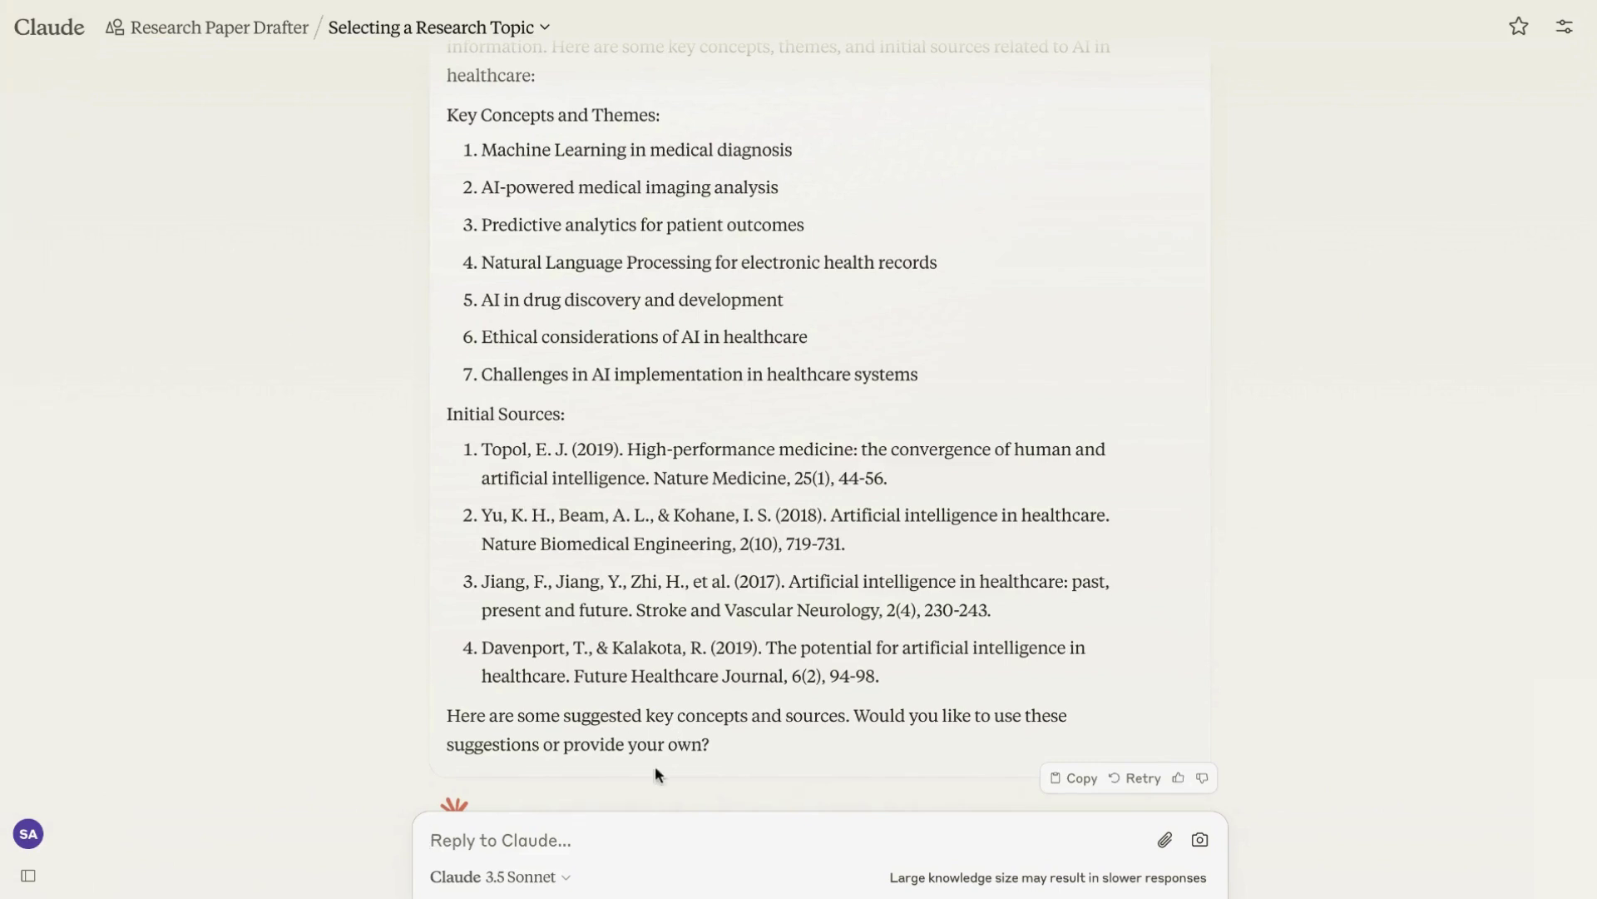
scroll(682, 540, "up", 1)
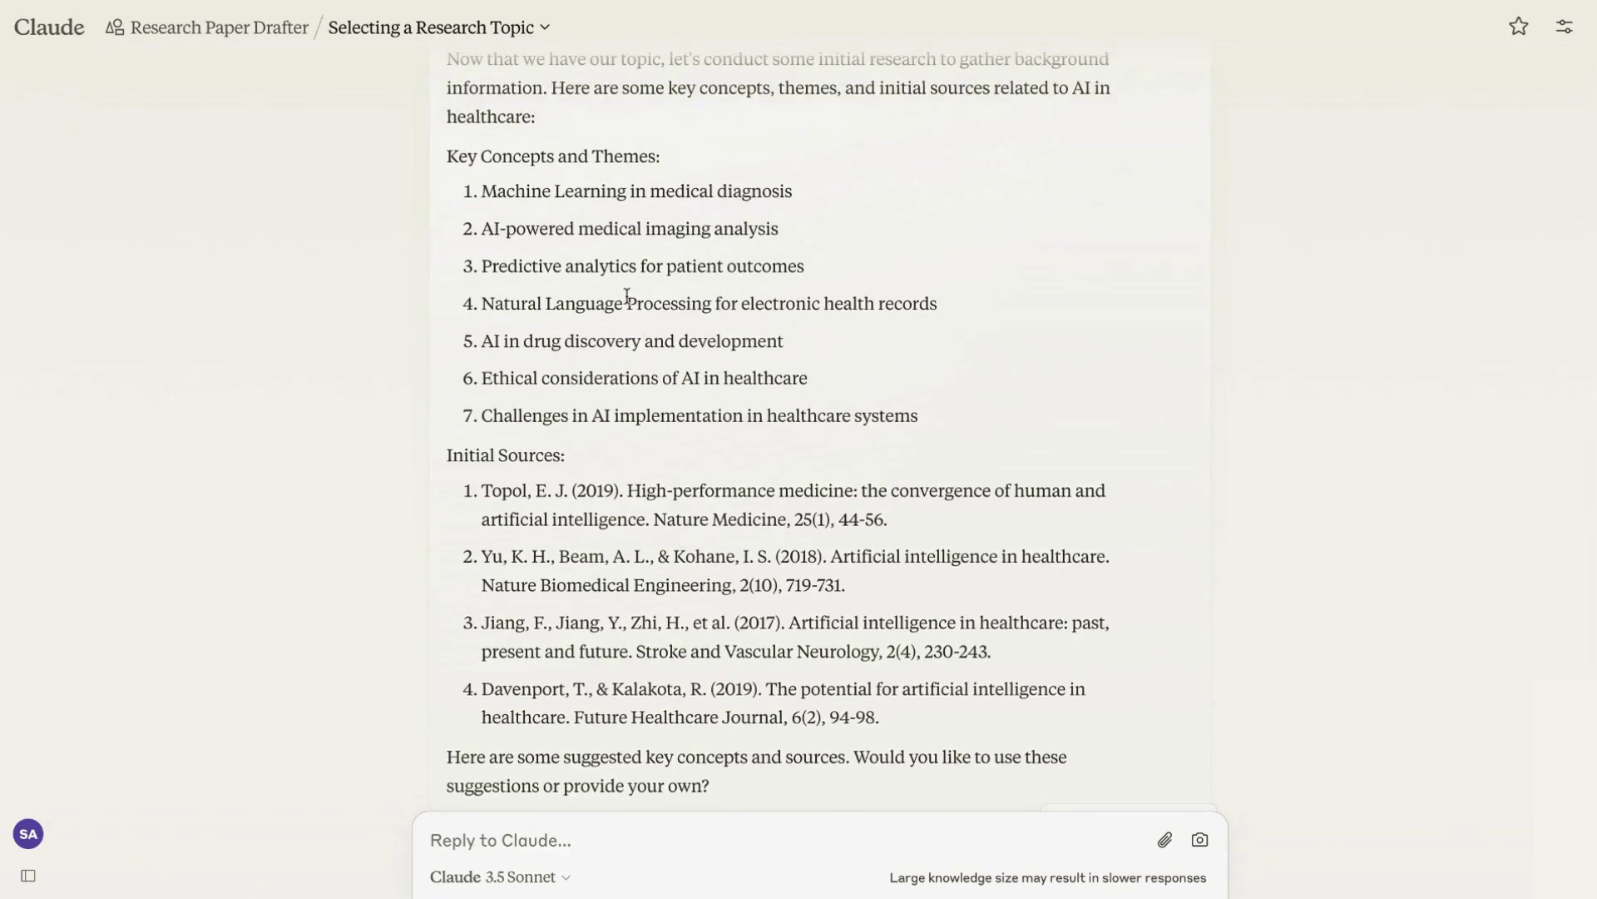
Send 'Predictive analytics for patient outcomes' as the focus and review the four proposed thesis statements.
triple_click(616, 267)
key("ctrl+c")
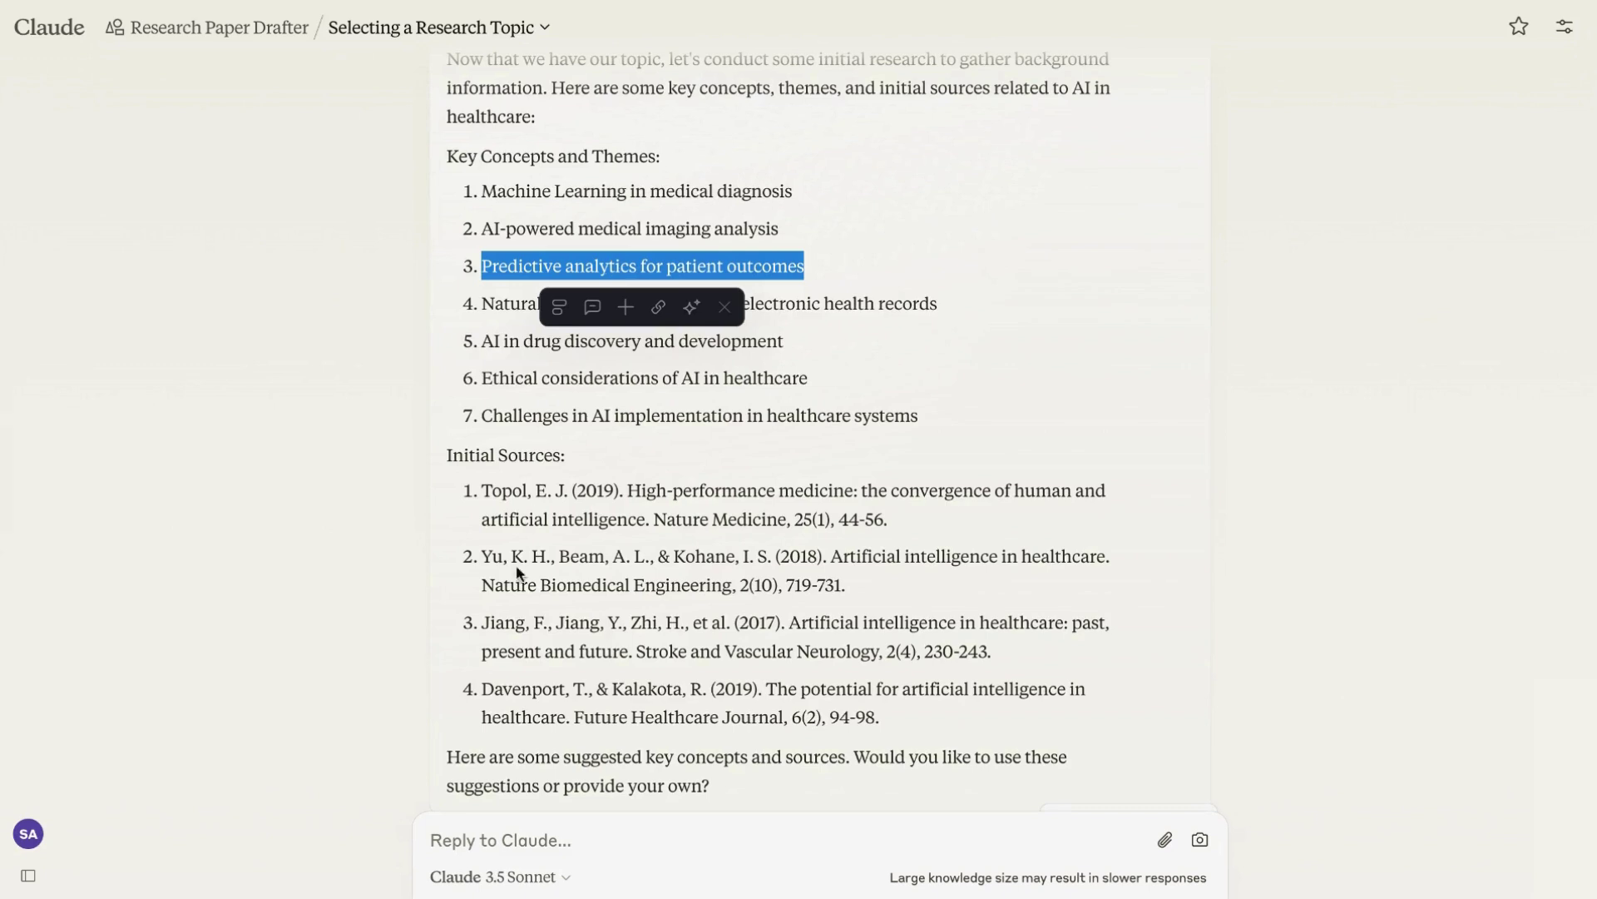
left_click(485, 844)
key("ctrl+v")
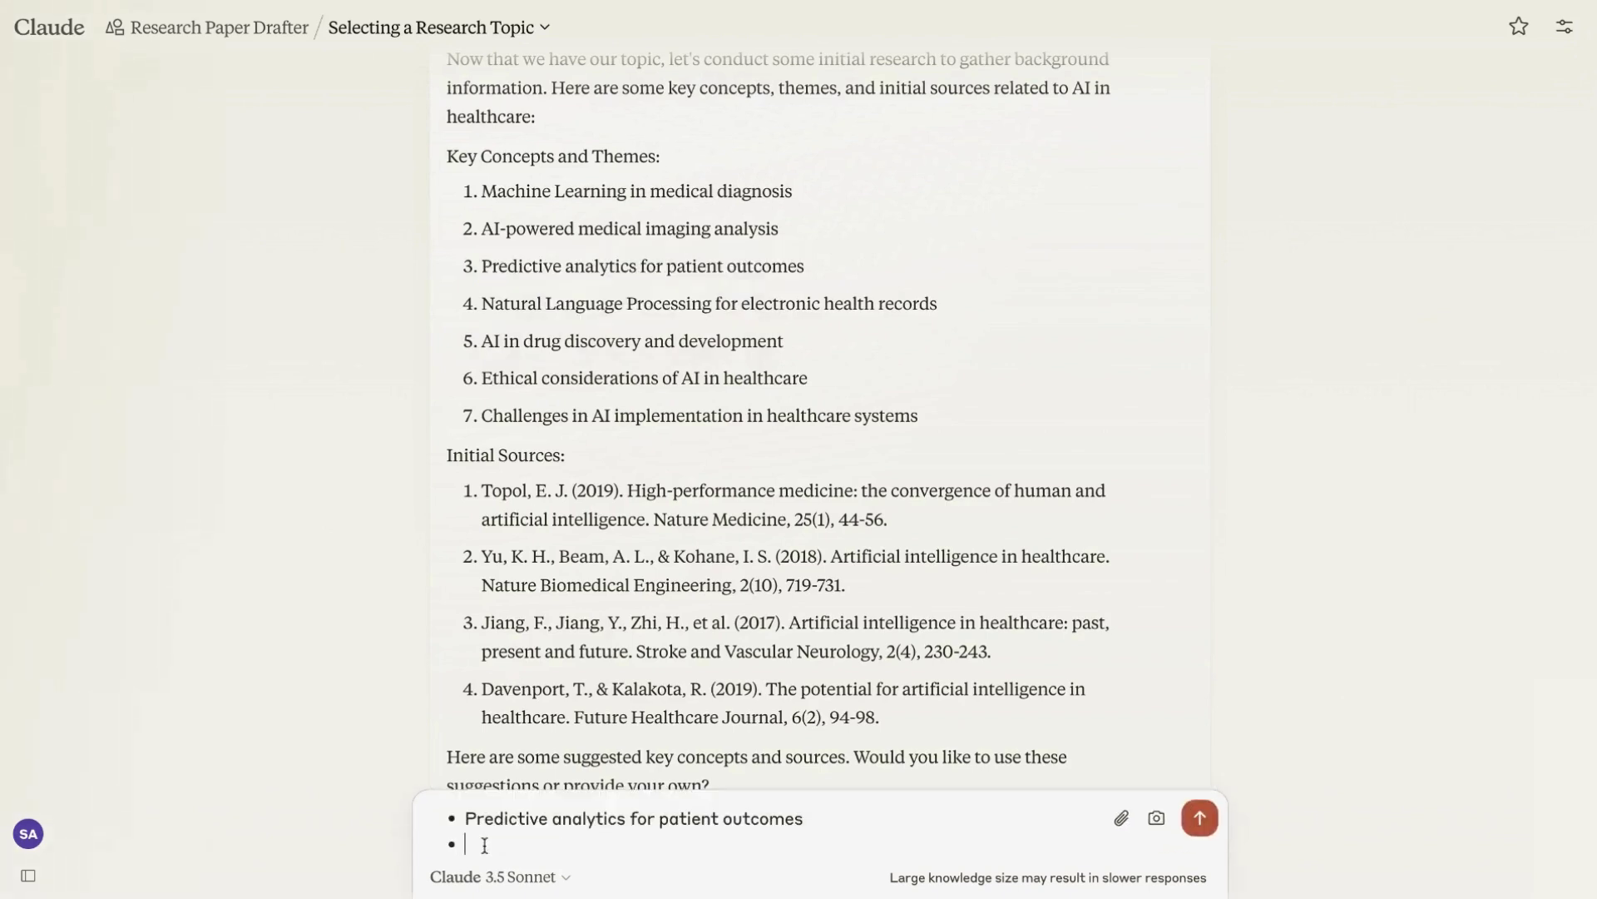
key("ctrl+z")
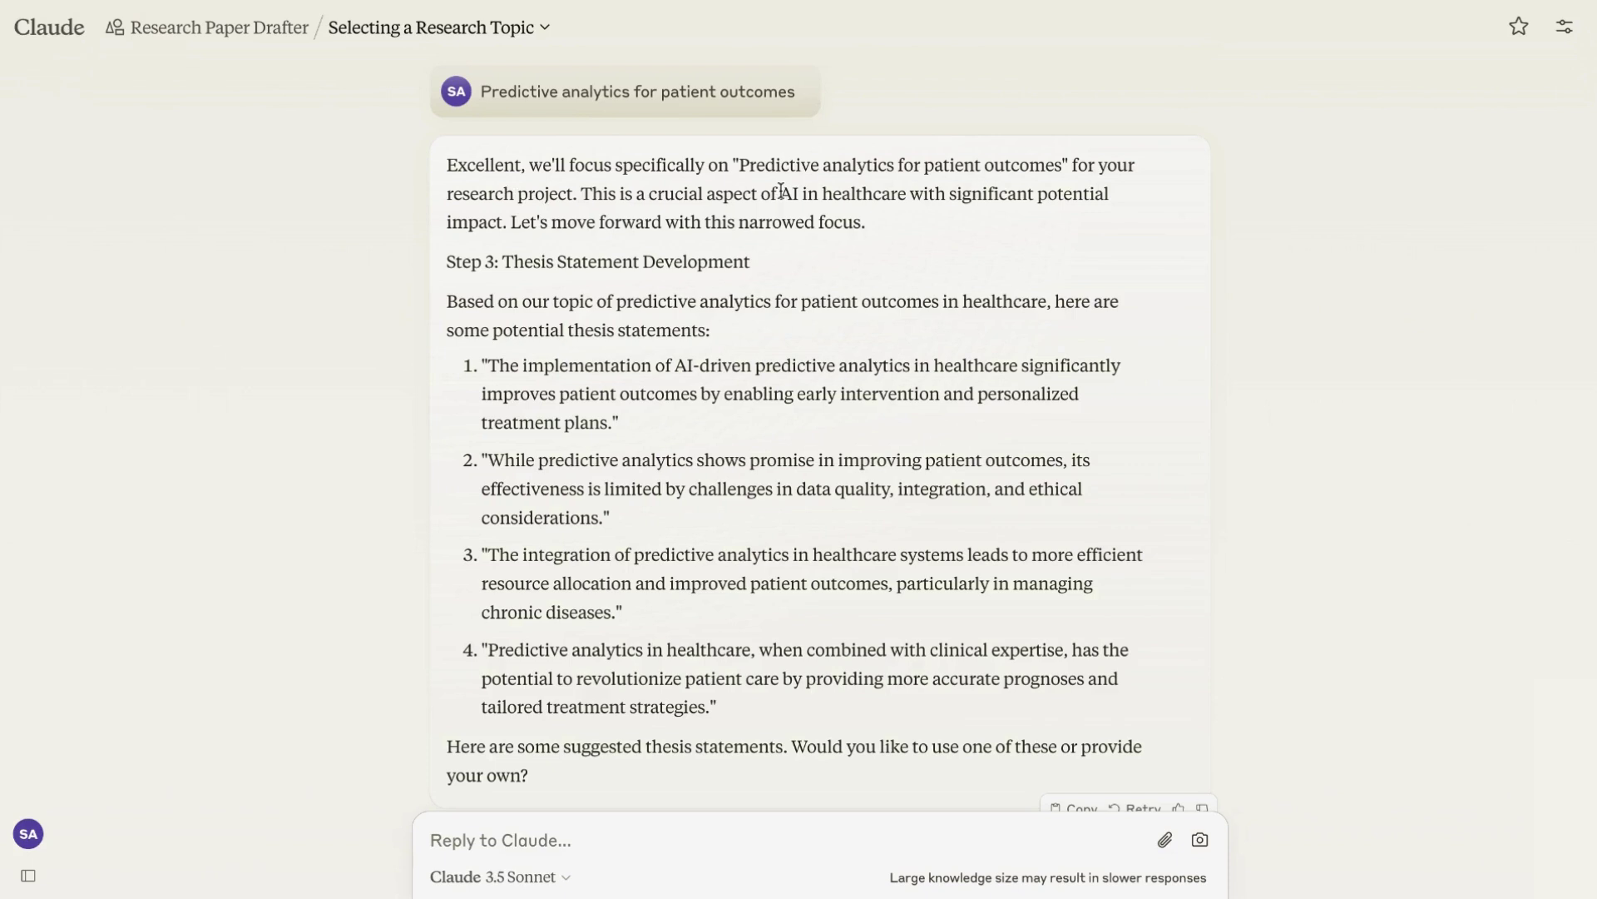
scroll(770, 262, "down", 1)
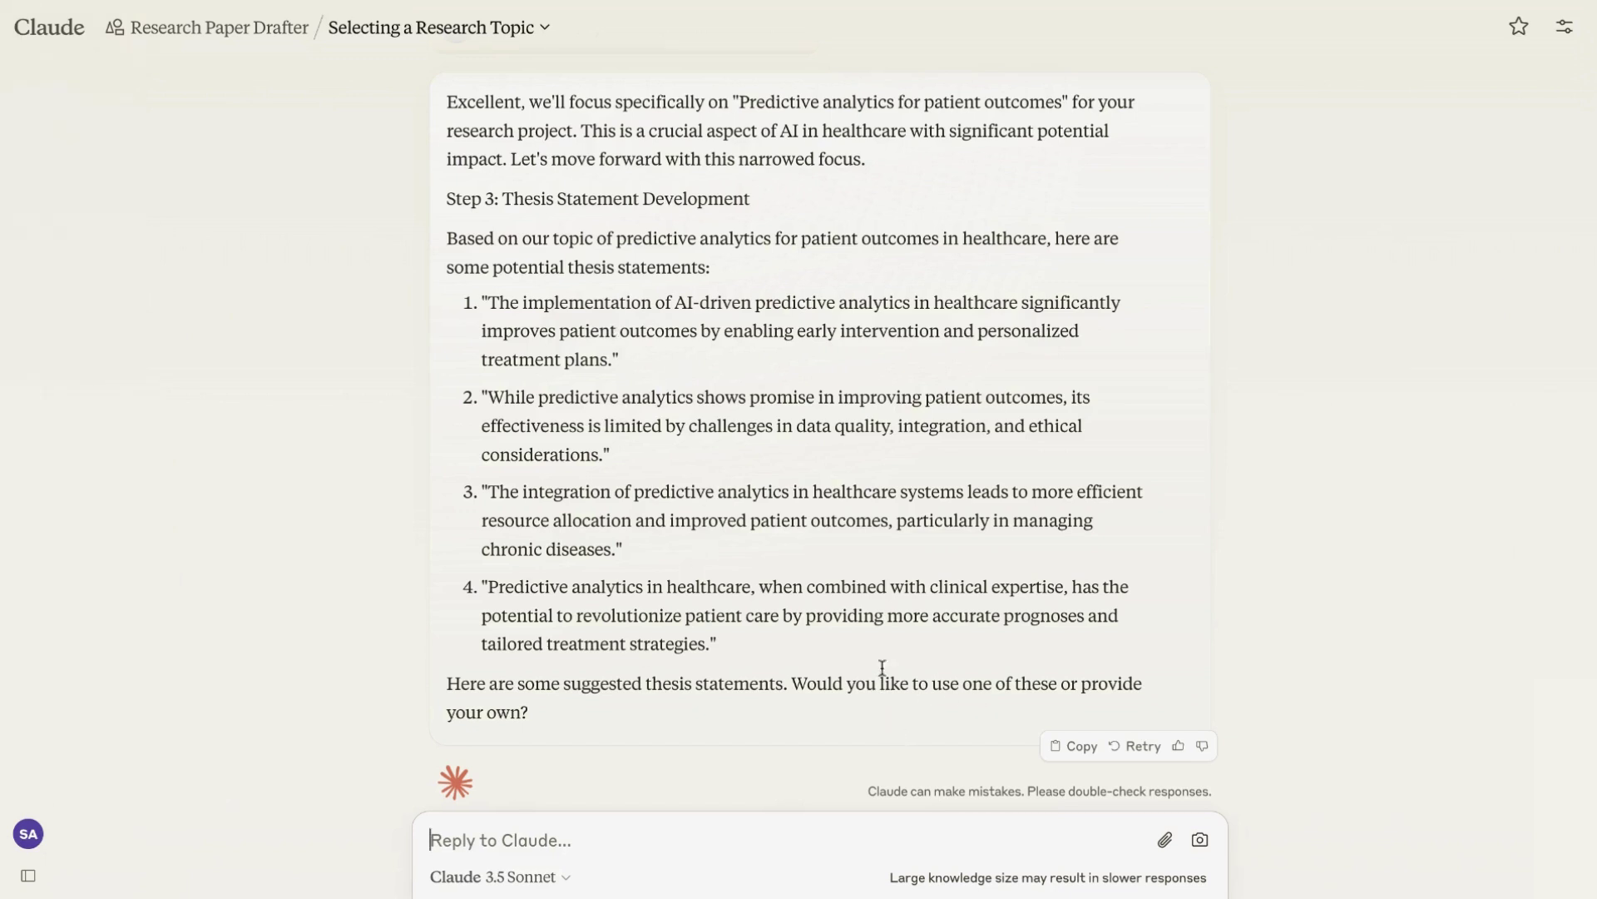
Paste the second suggested thesis, on data quality and ethics, into a reply and send it.
triple_click(563, 413)
key("ctrl+c")
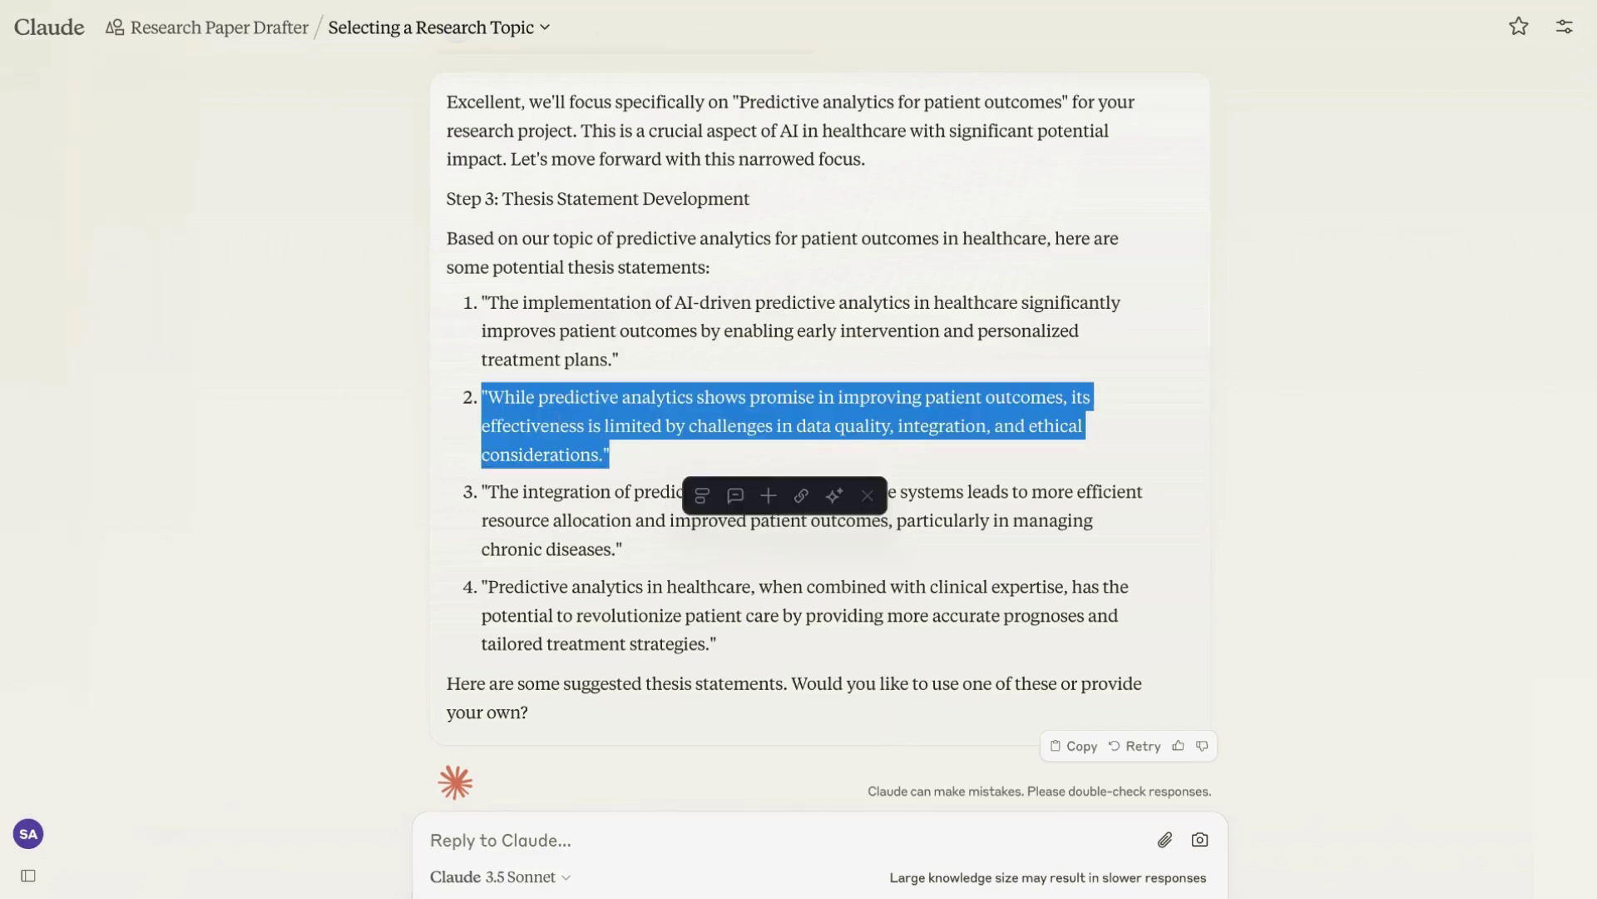
left_click(529, 836)
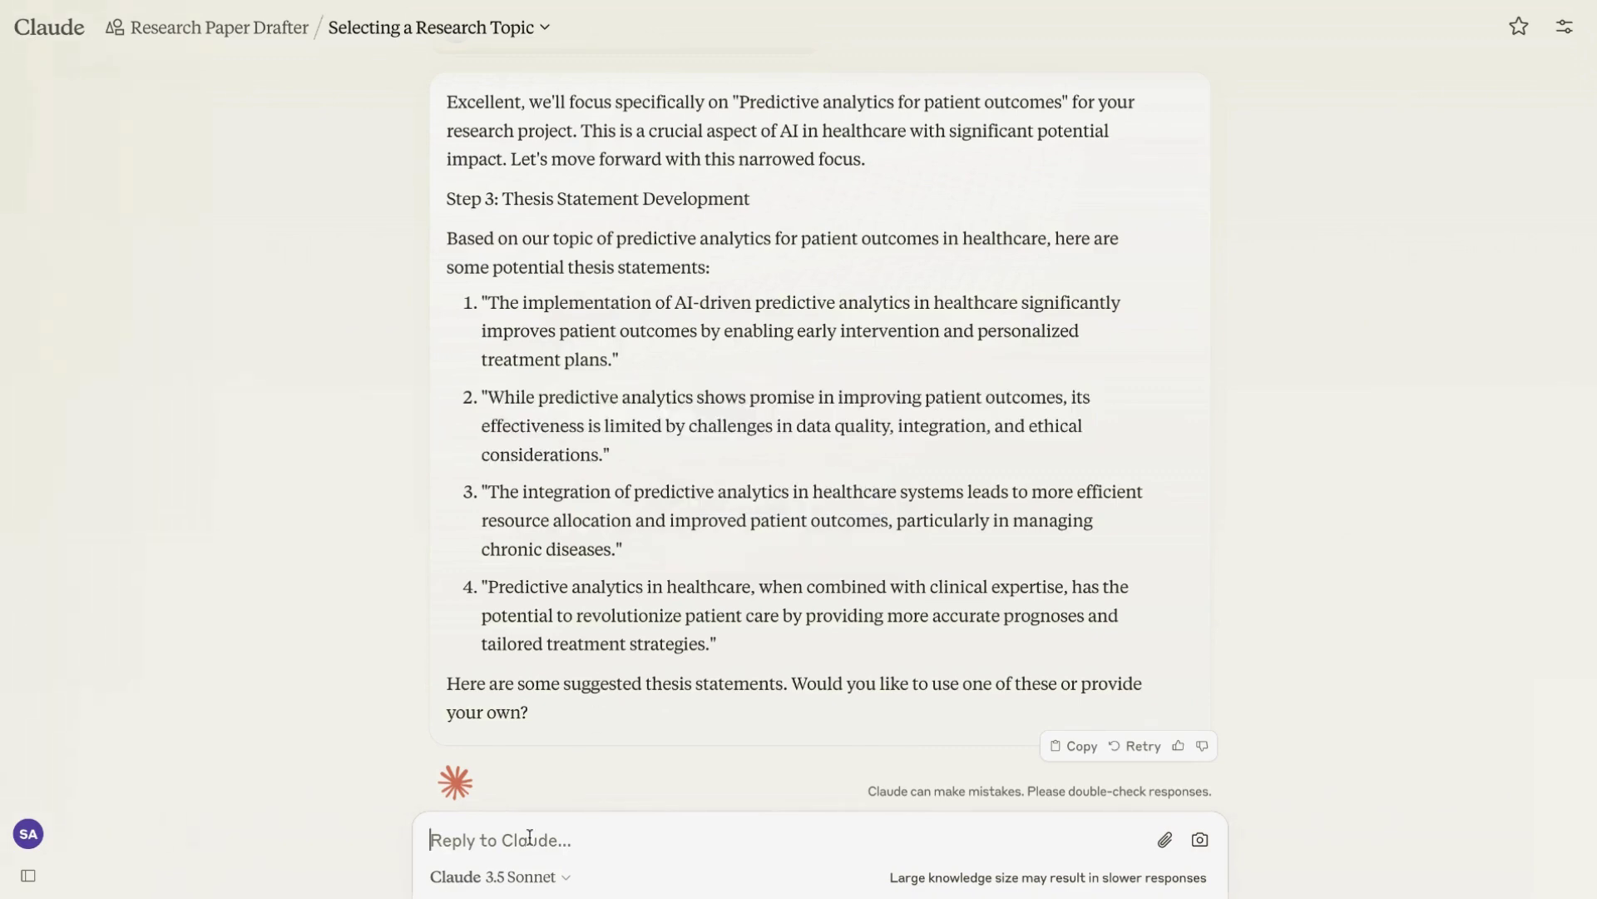
key("ctrl+v")
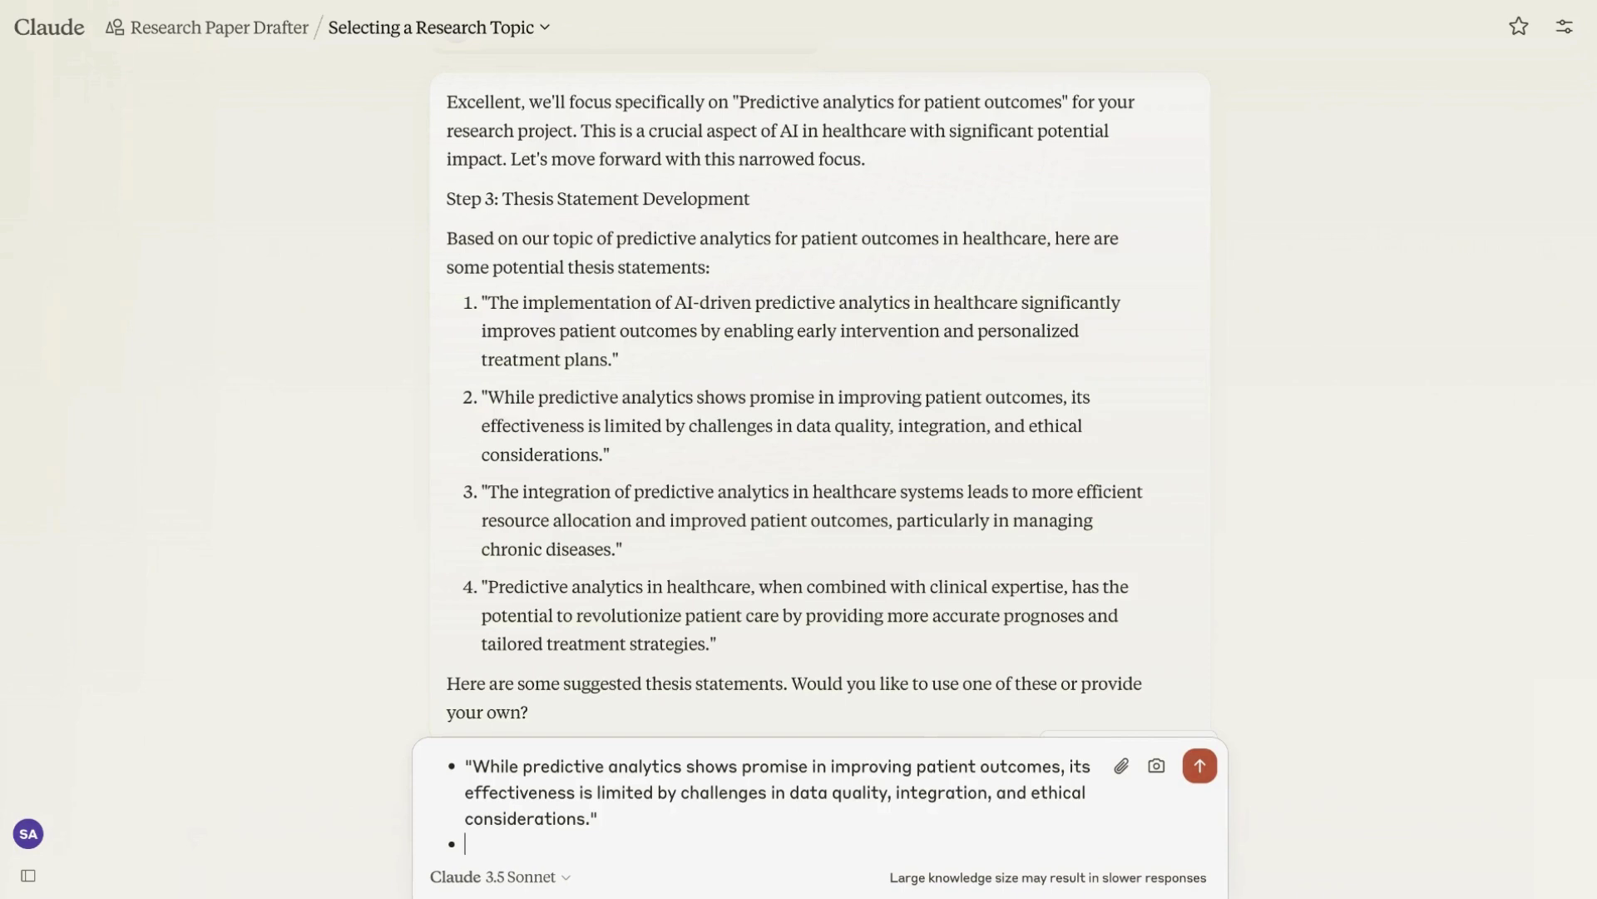
key("Return")
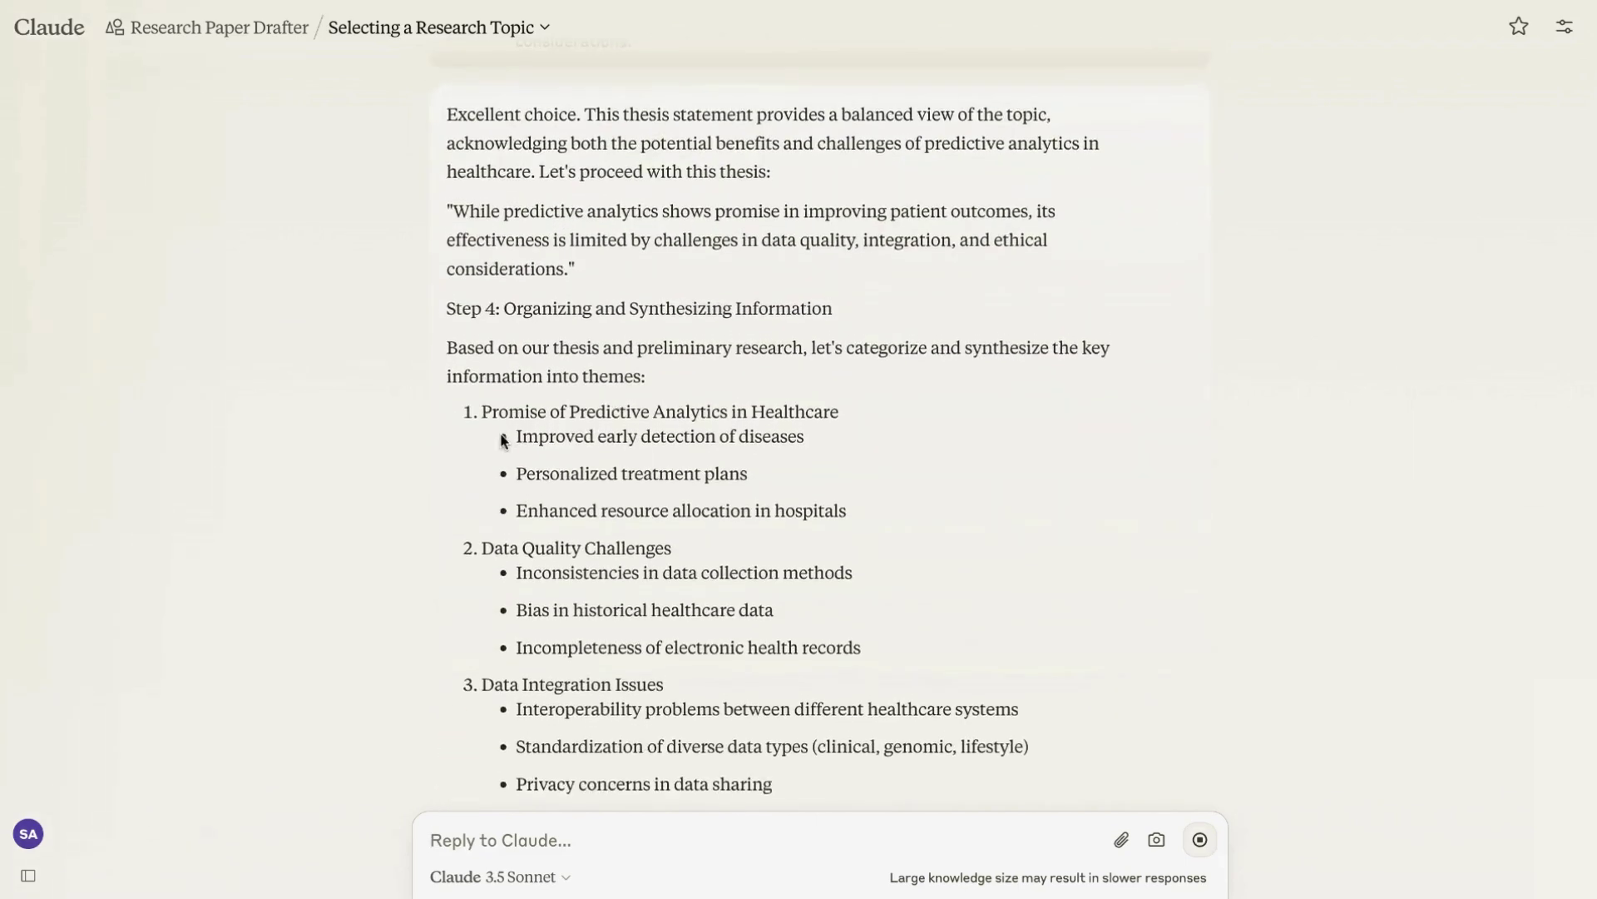
Read through Claude's five themes down to the Key Insights and closing question.
scroll(581, 296, "up", 1)
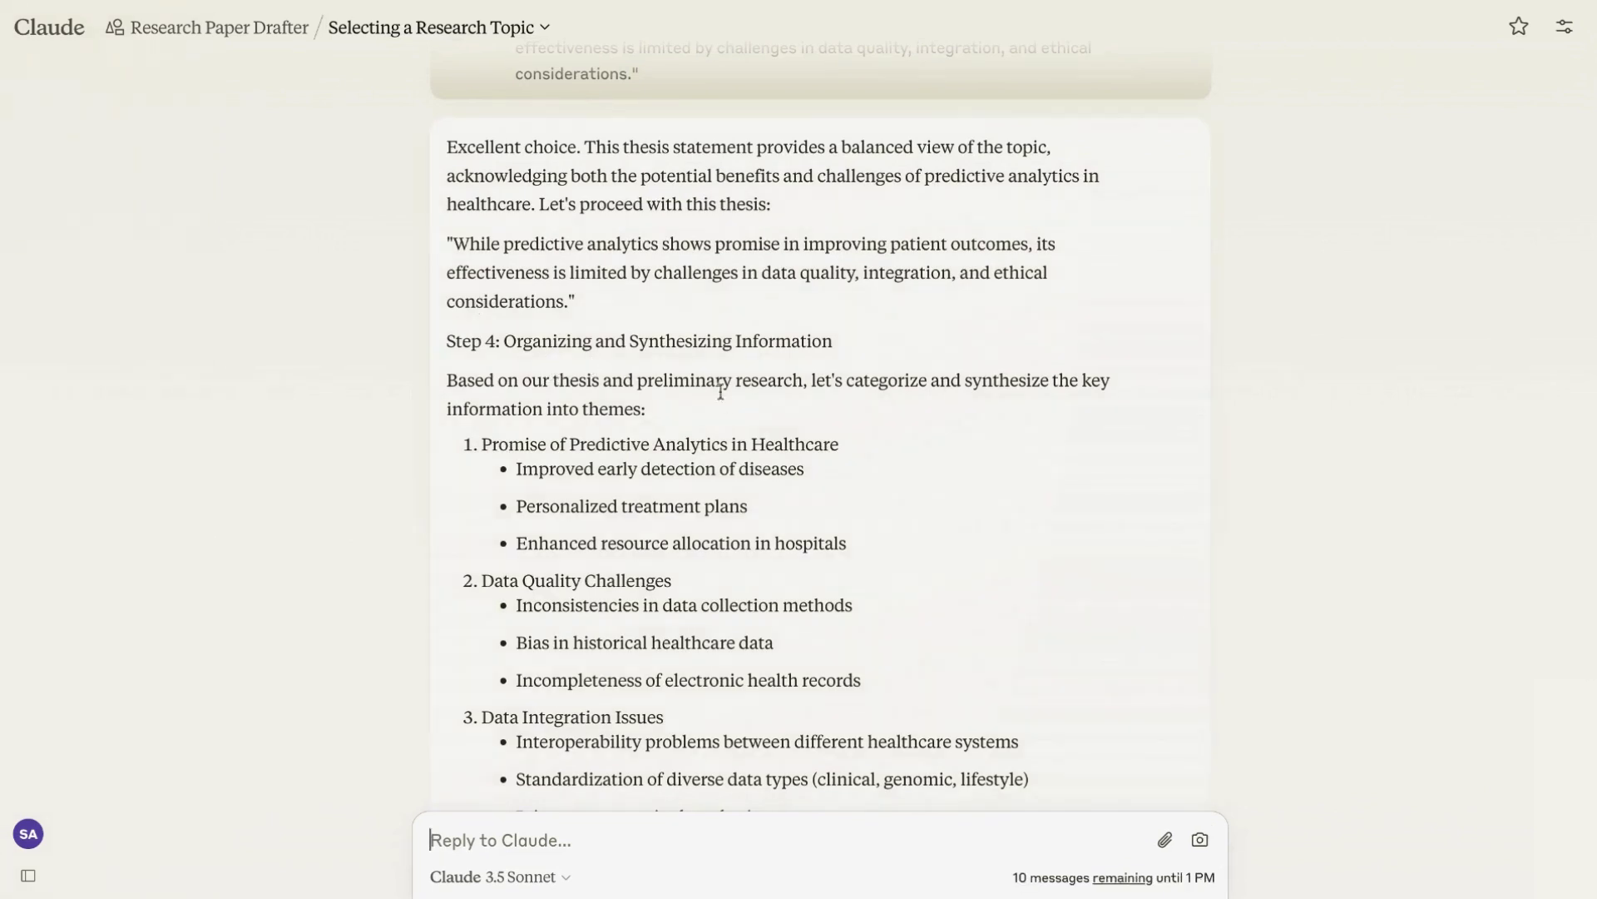
scroll(723, 401, "down", 4)
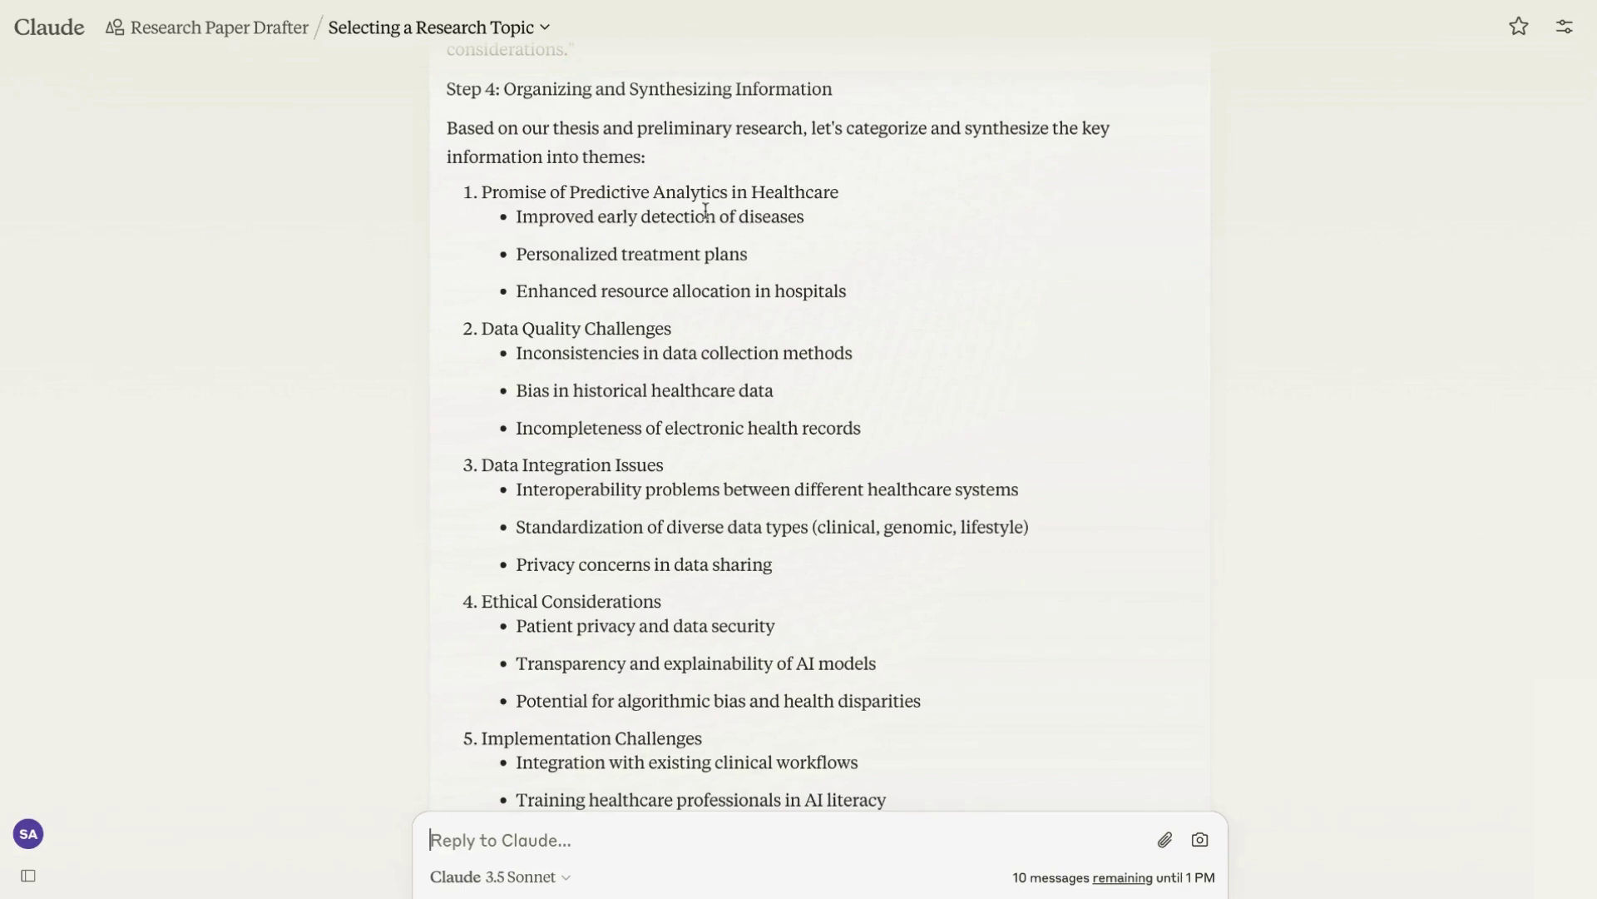
scroll(693, 363, "down", 1)
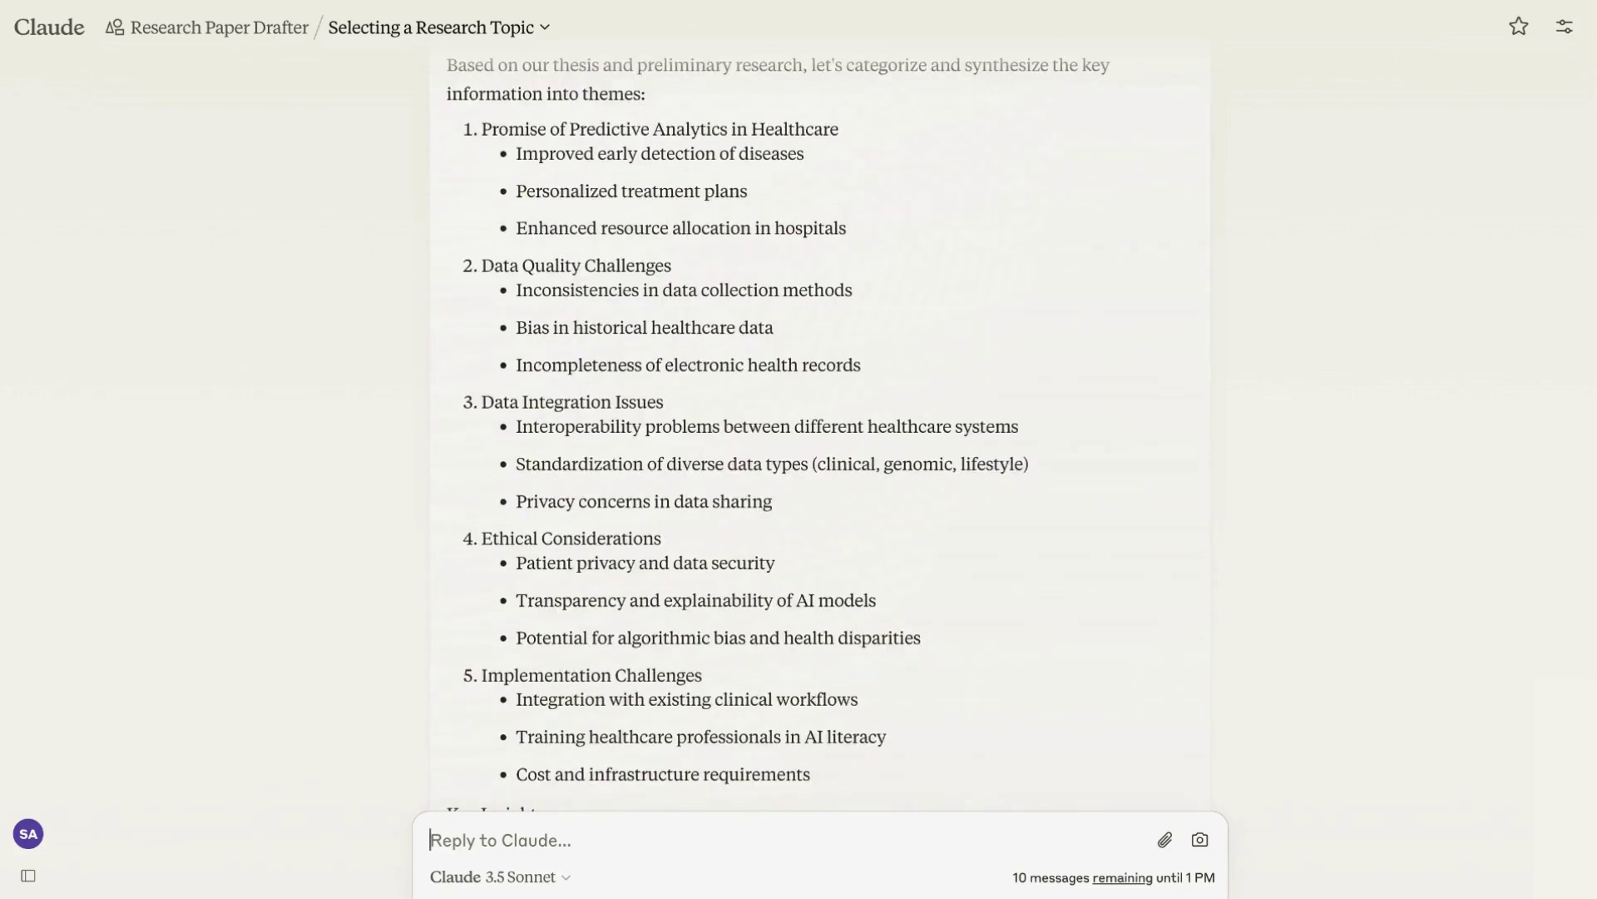
scroll(562, 428, "down", 6)
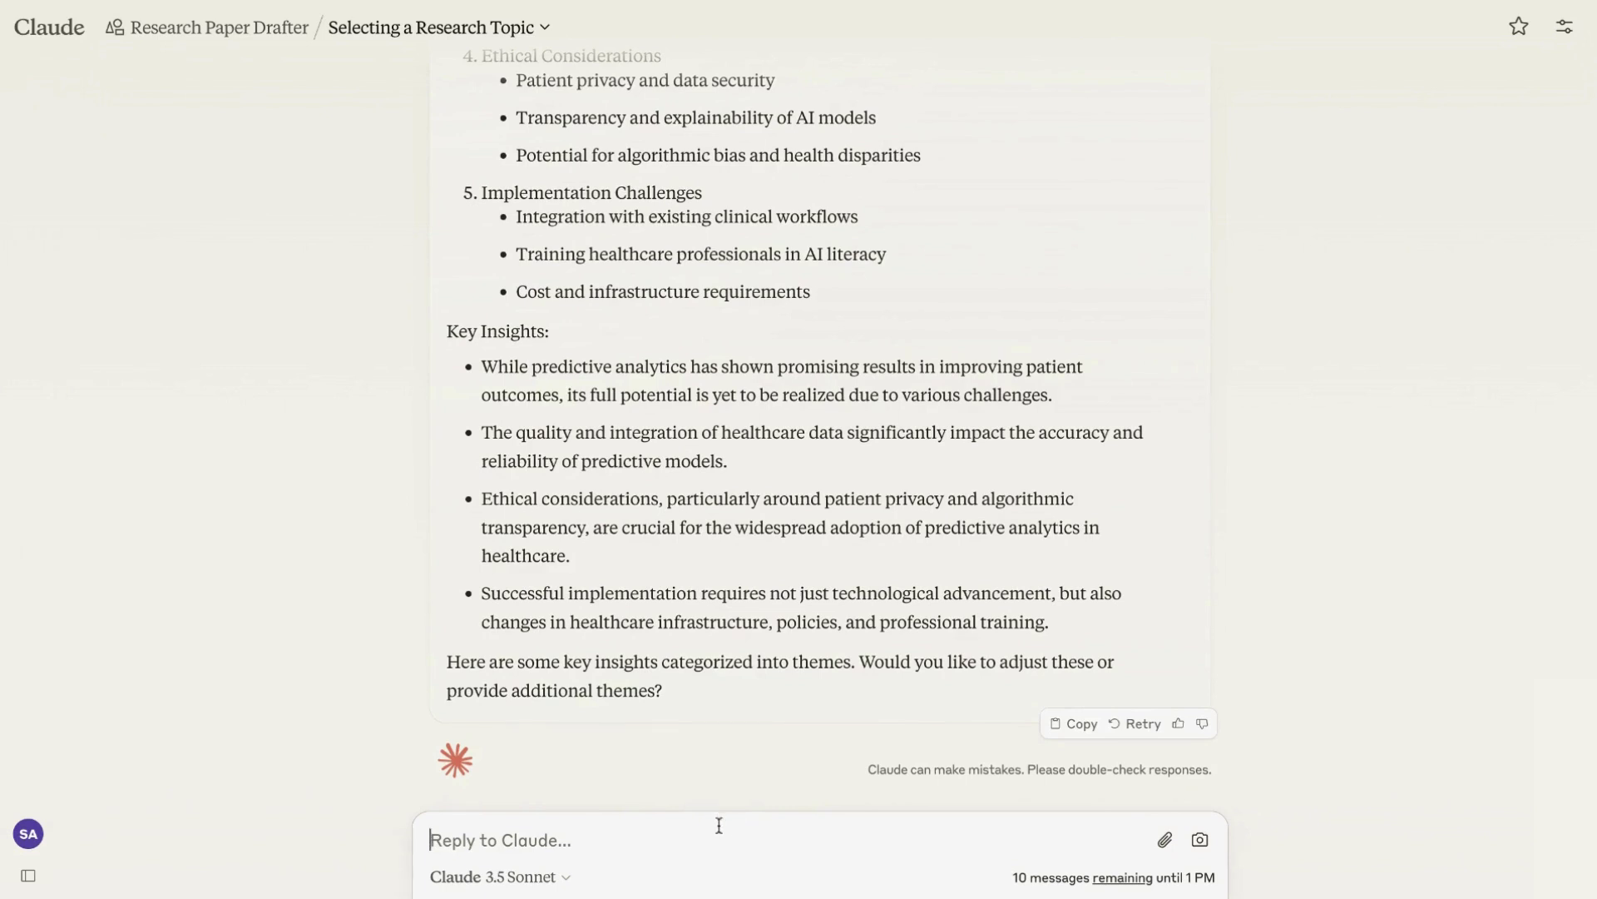
Send 'lets use these themes' to accept Claude's five research themes.
type("lets us")
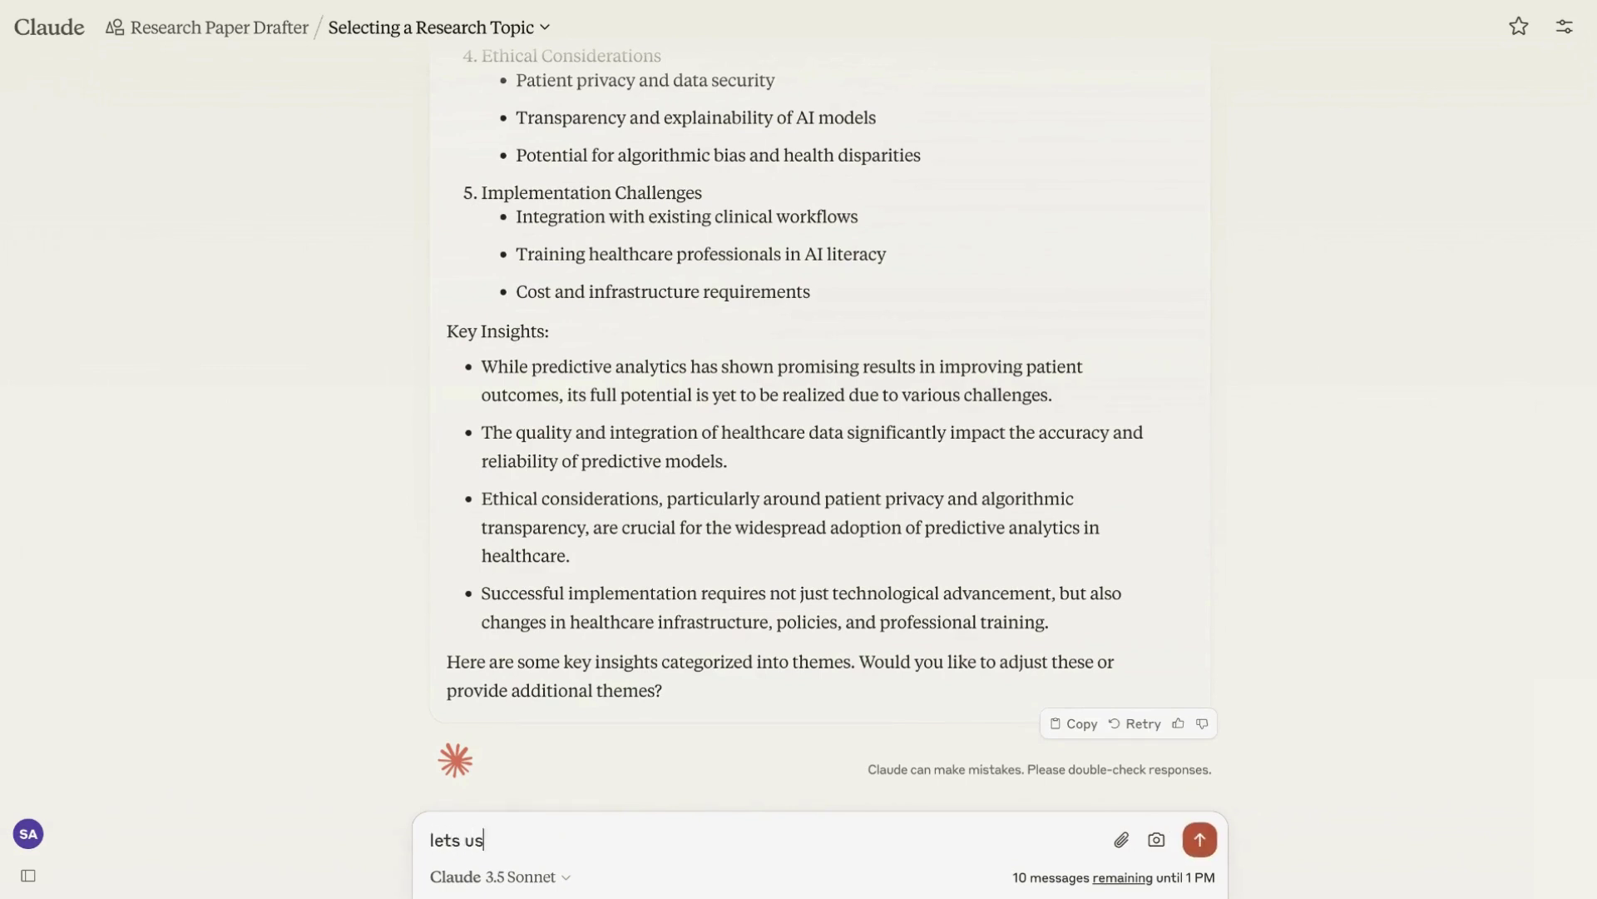
type("e these themes")
key("Return")
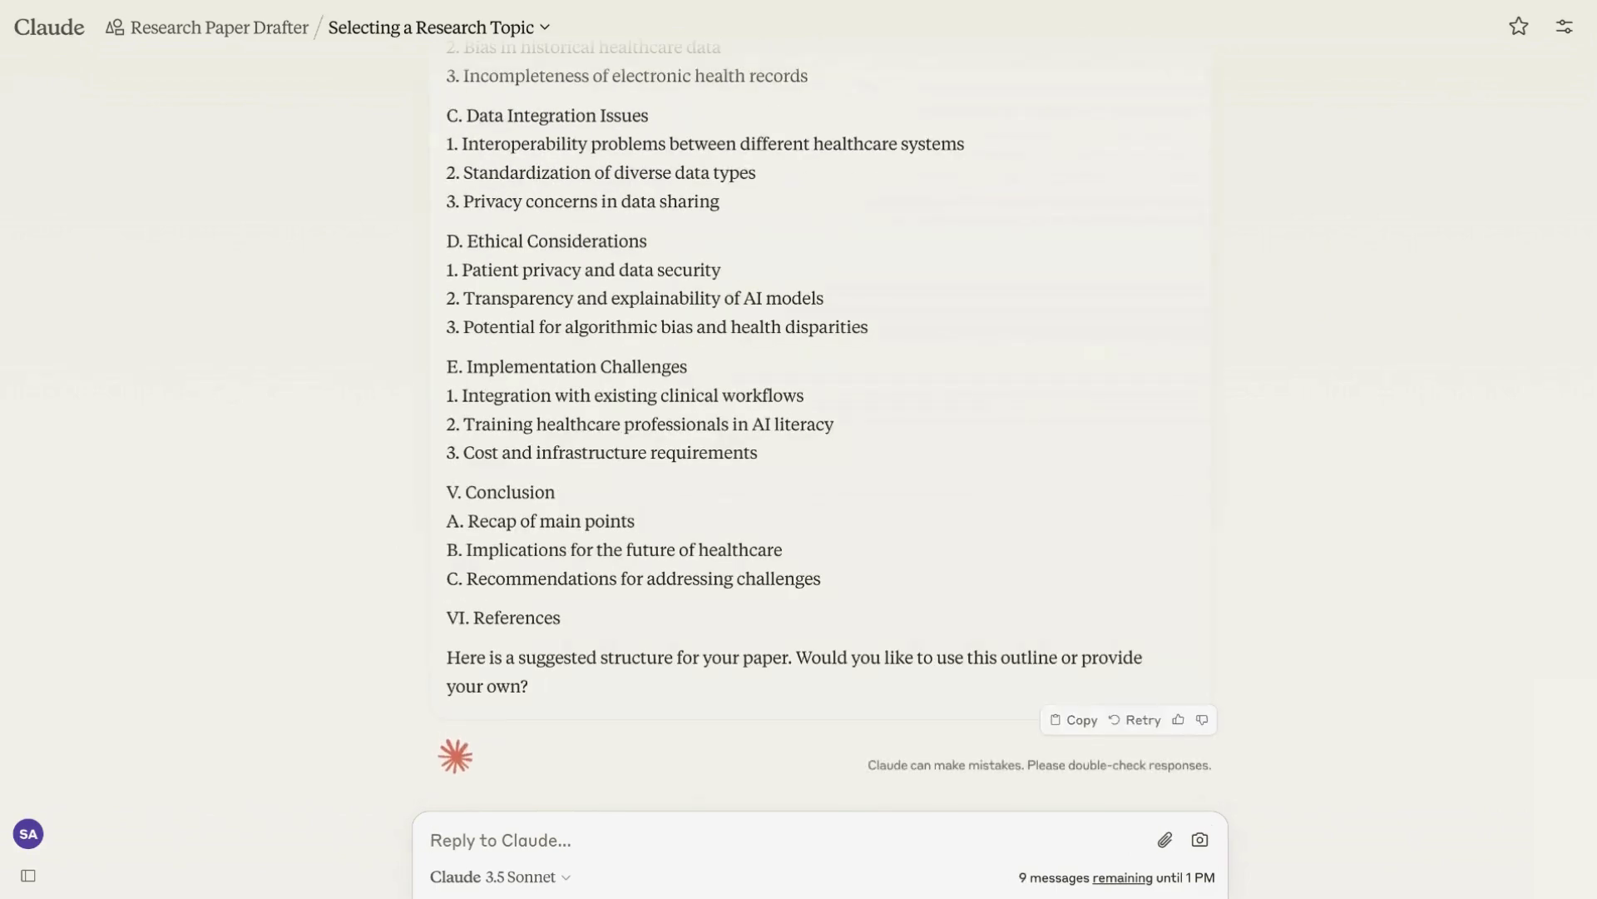
scroll(936, 545, "up", 4)
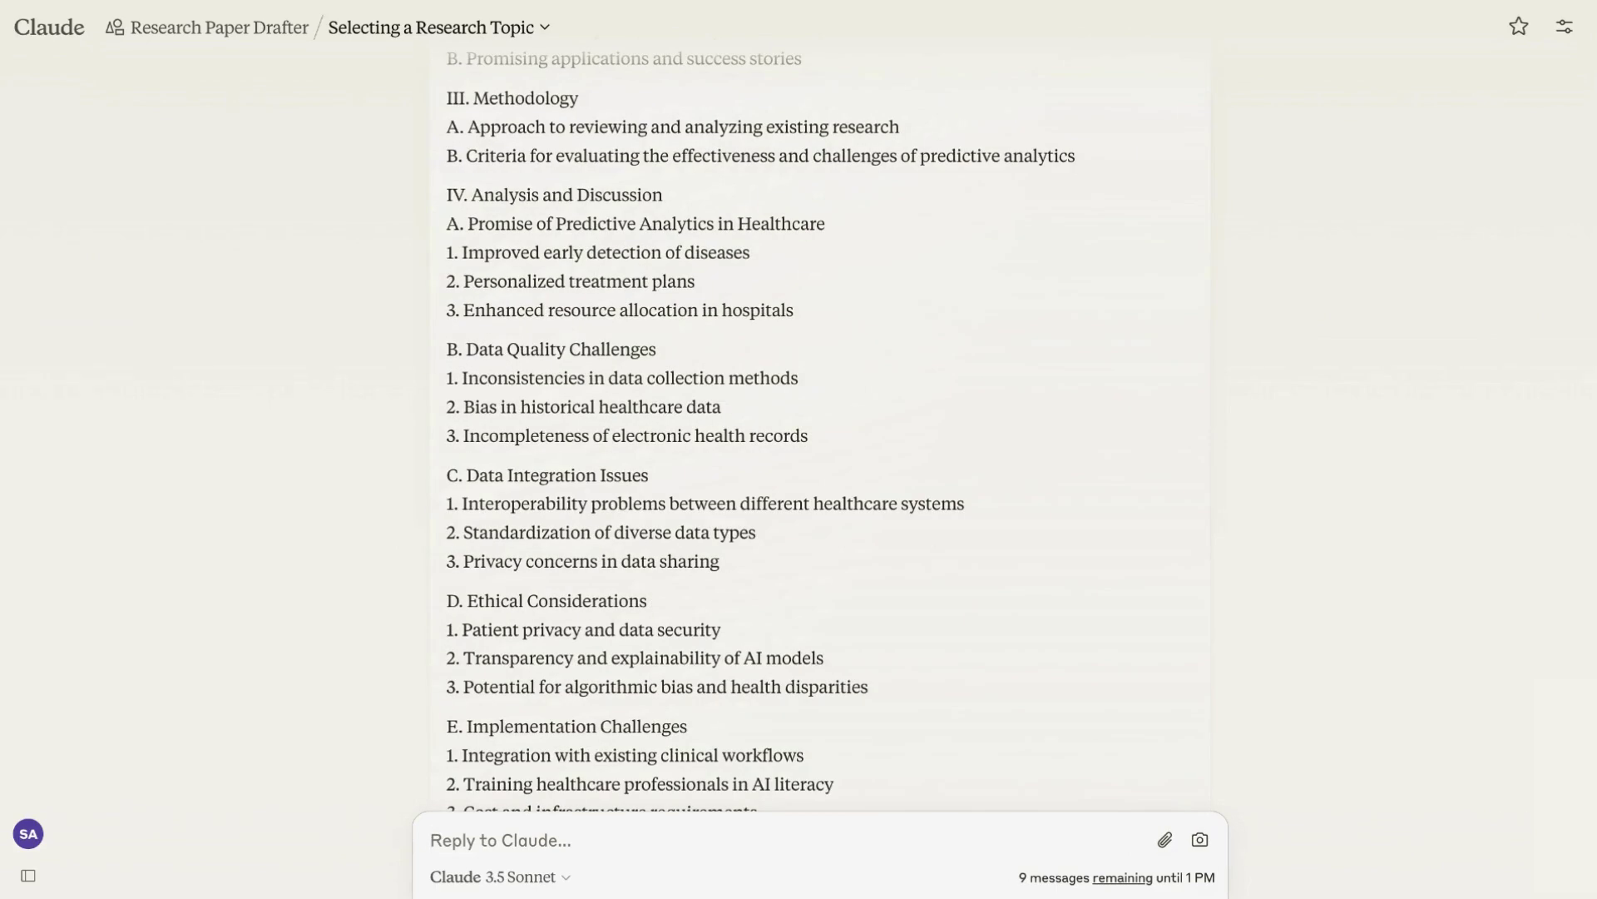
scroll(820, 424, "up", 7)
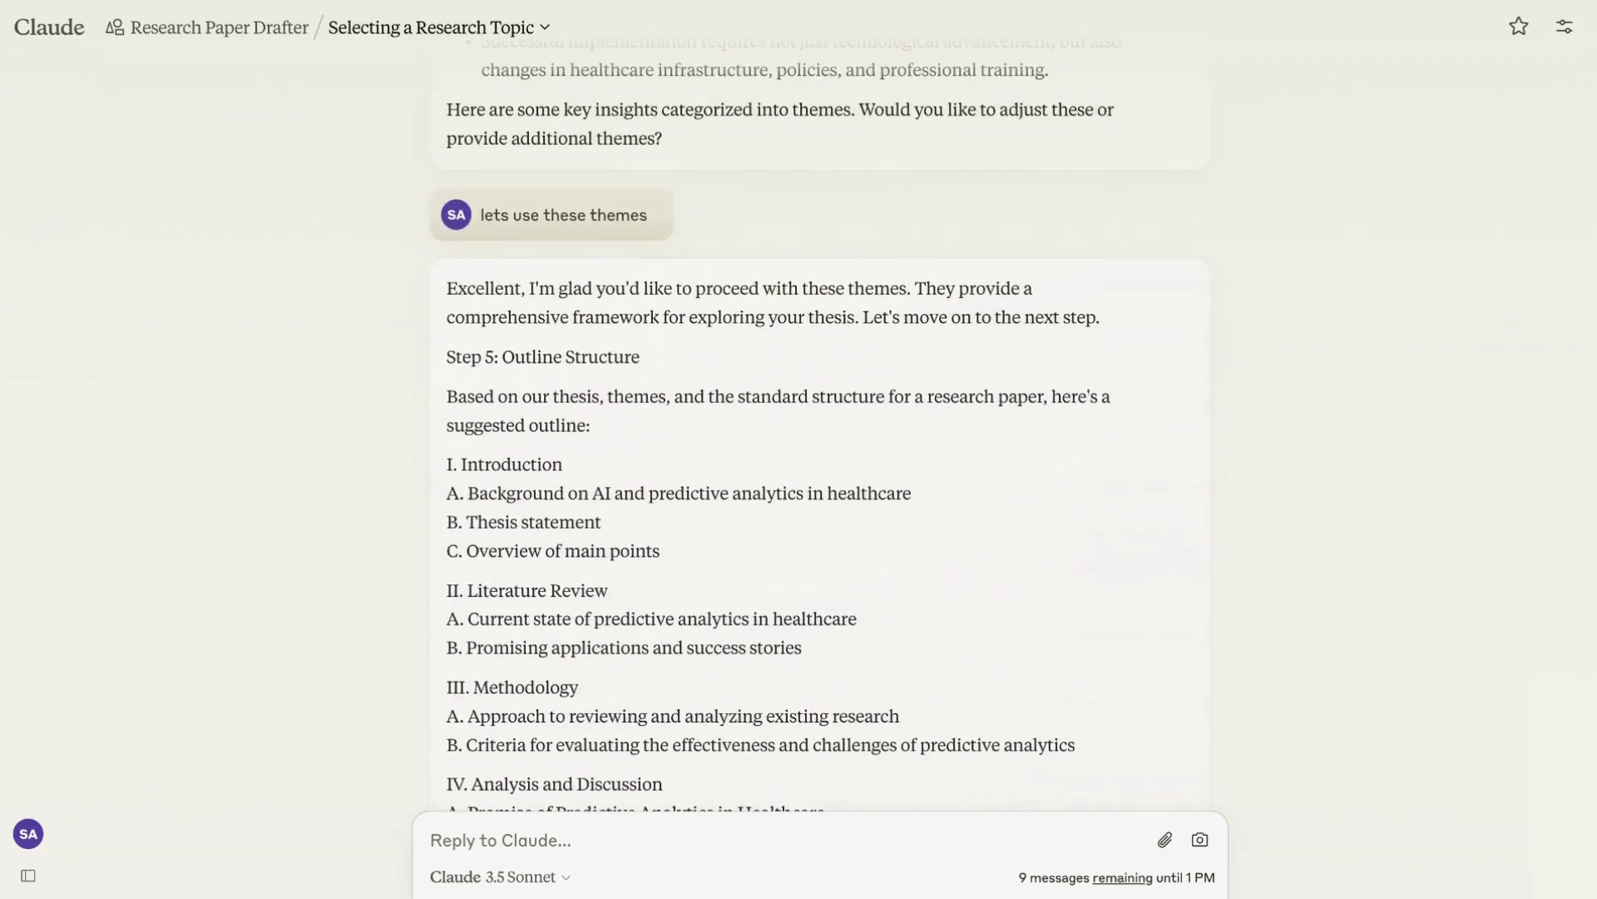
scroll(873, 521, "down", 1)
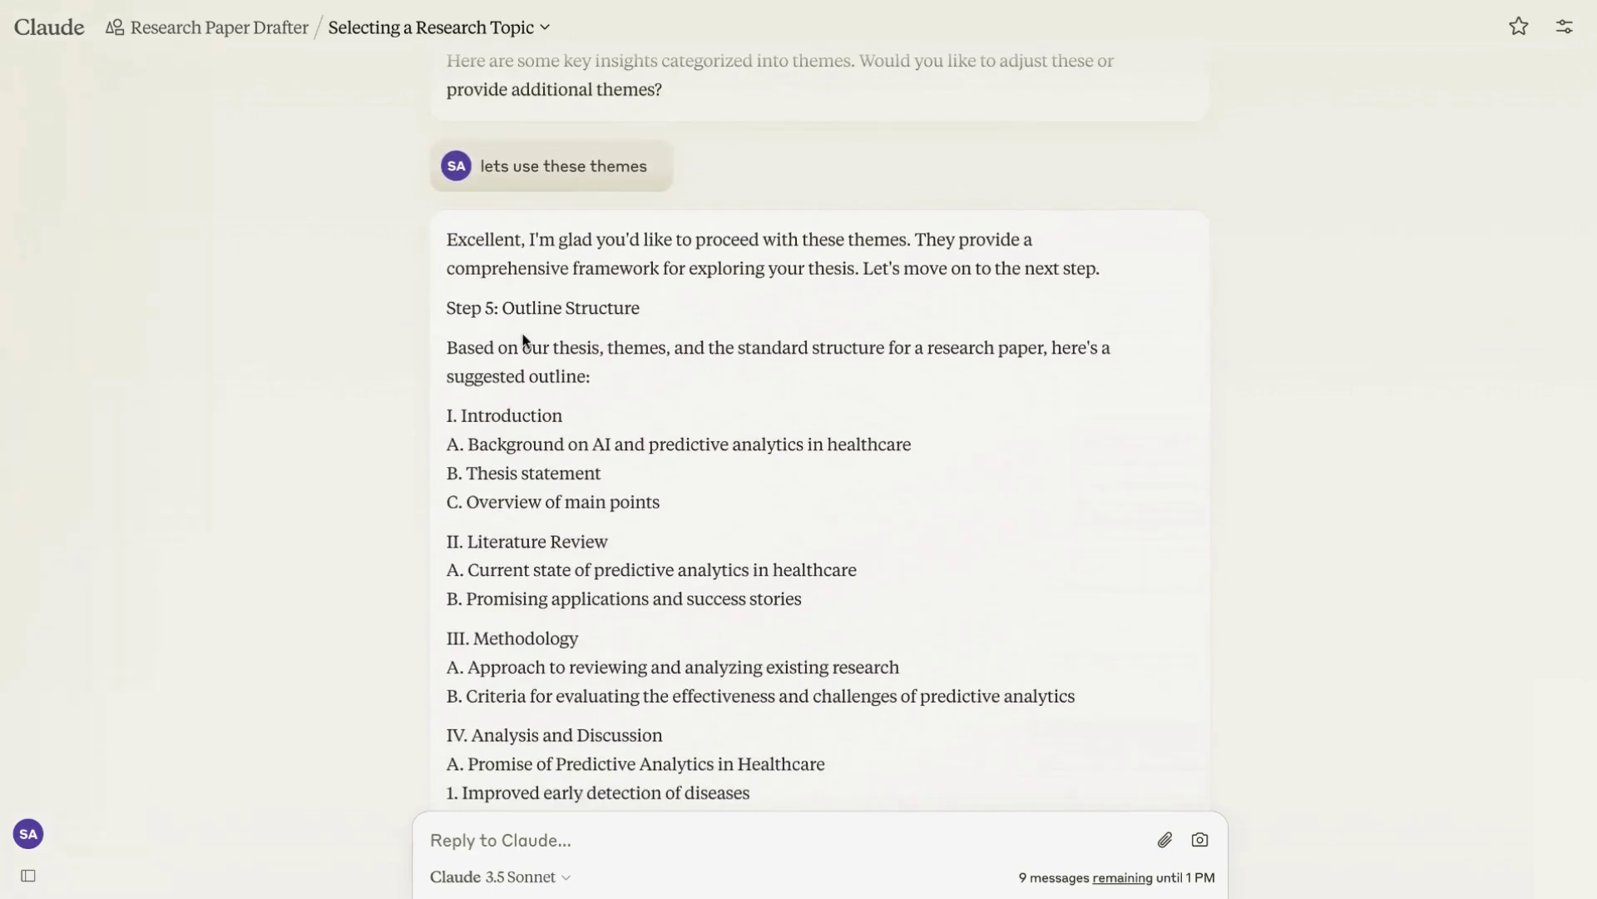
Review the suggested outline through References and begin the reply 'use this outline'.
scroll(614, 330, "down", 4)
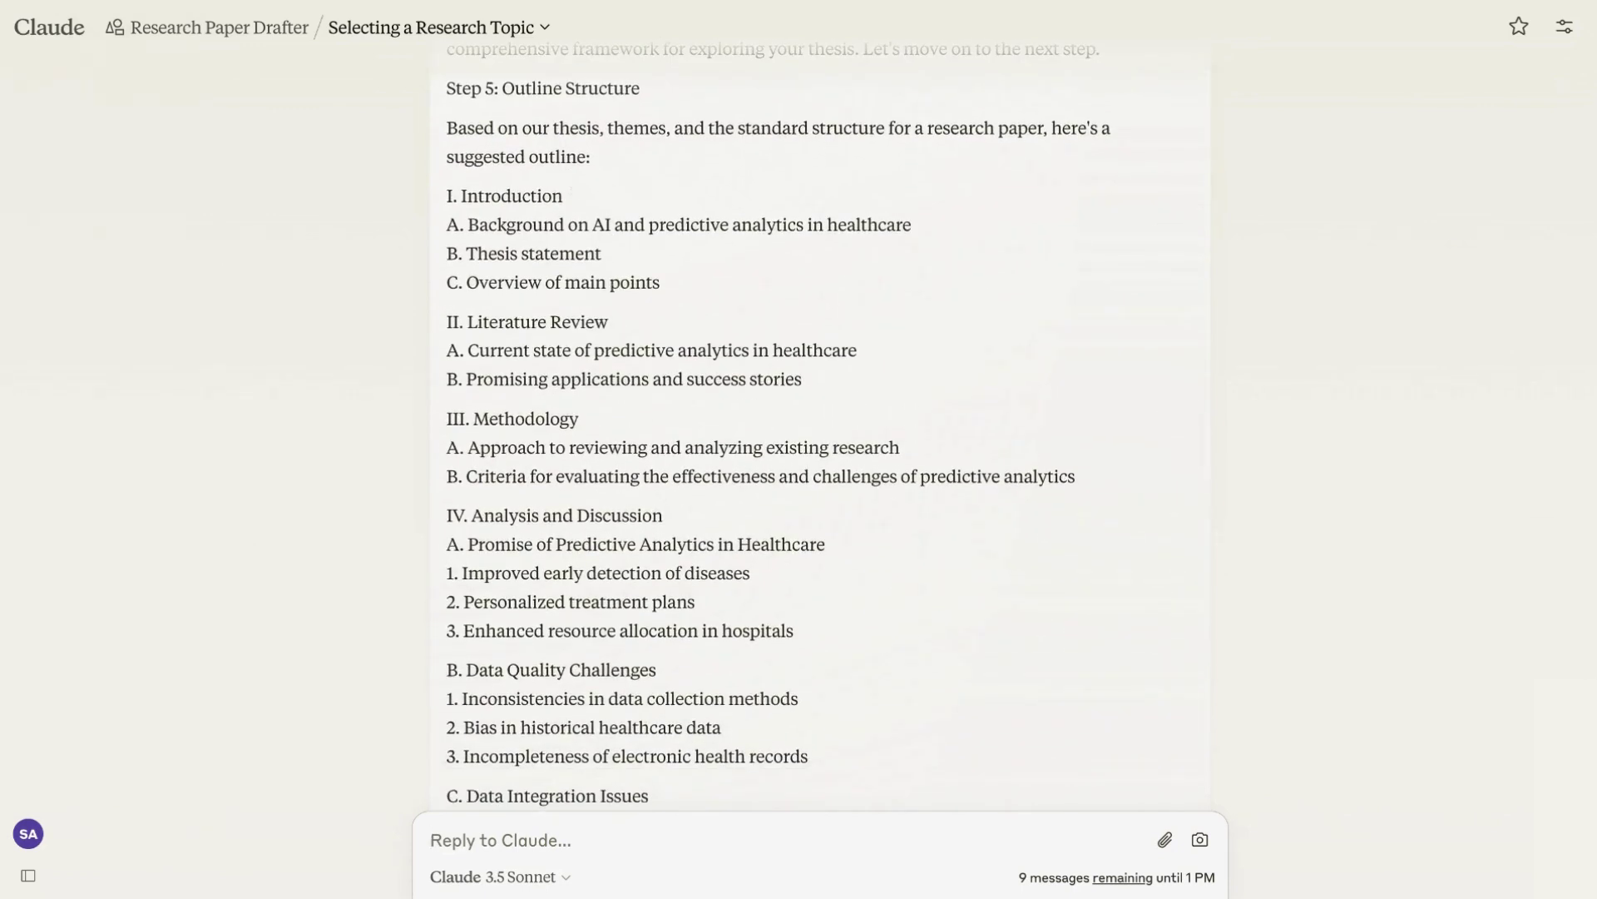
scroll(819, 429, "down", 2)
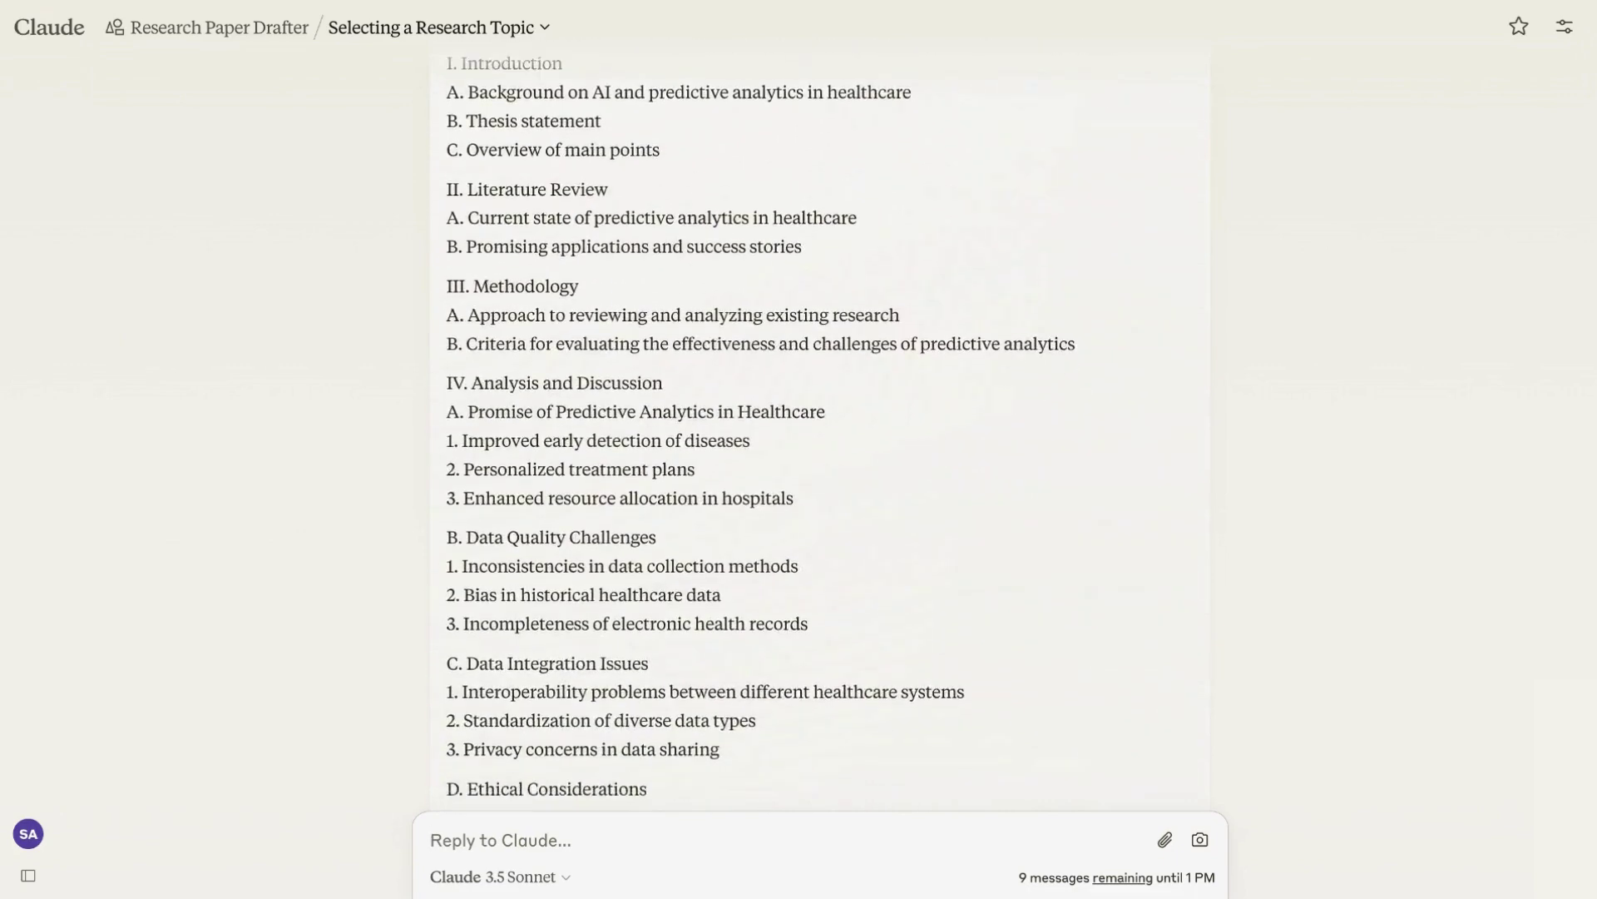
scroll(820, 429, "up", 1)
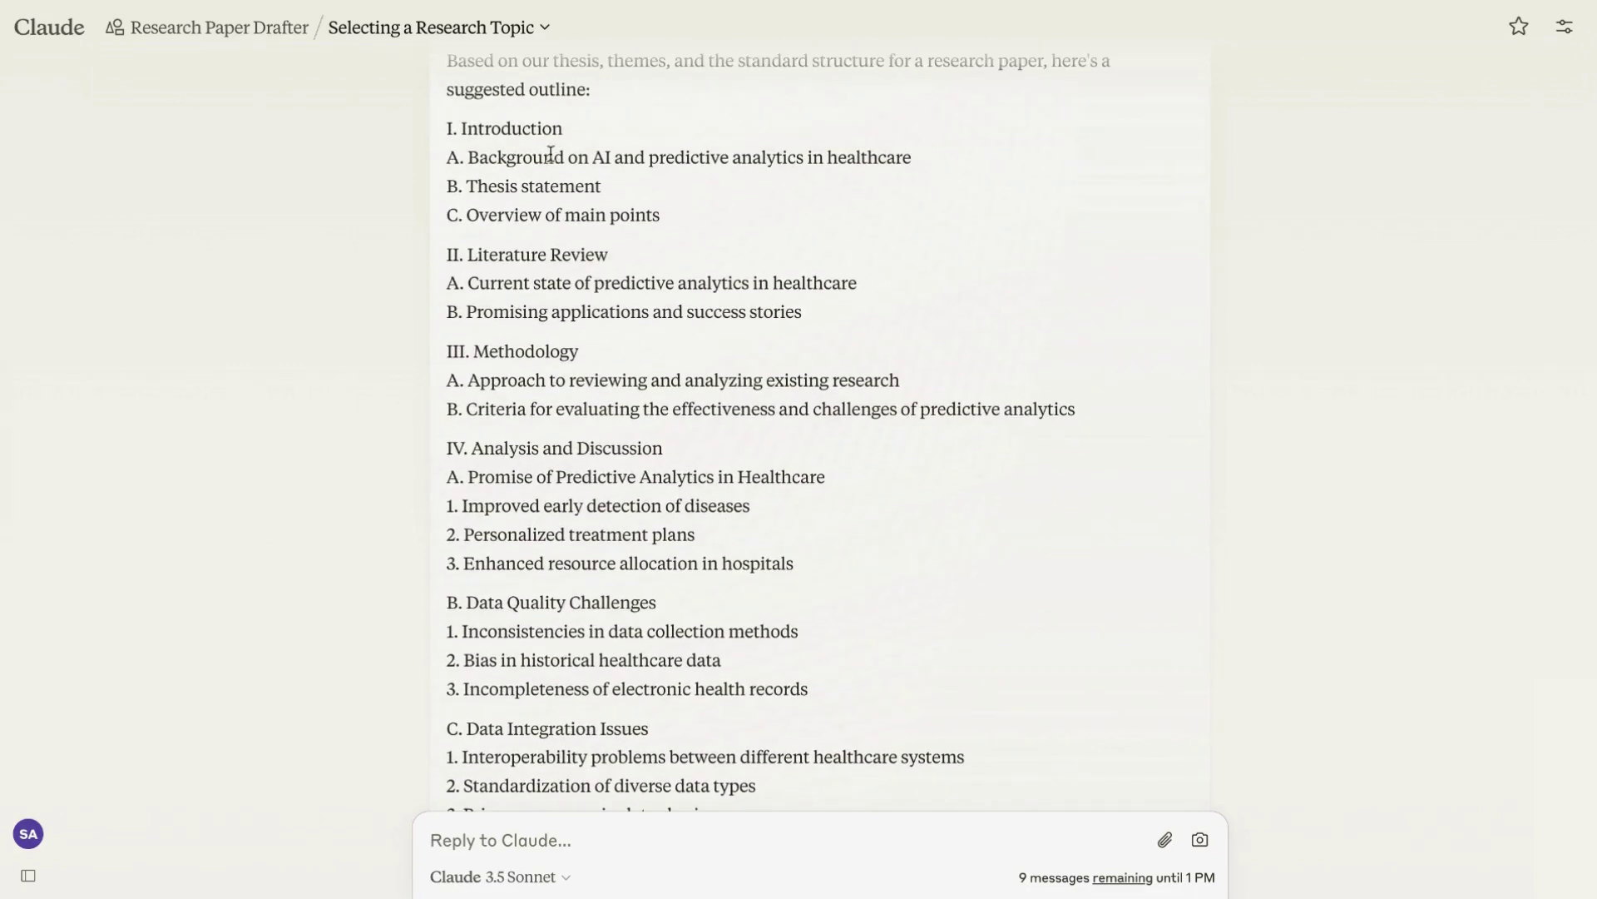
scroll(613, 214, "down", 2)
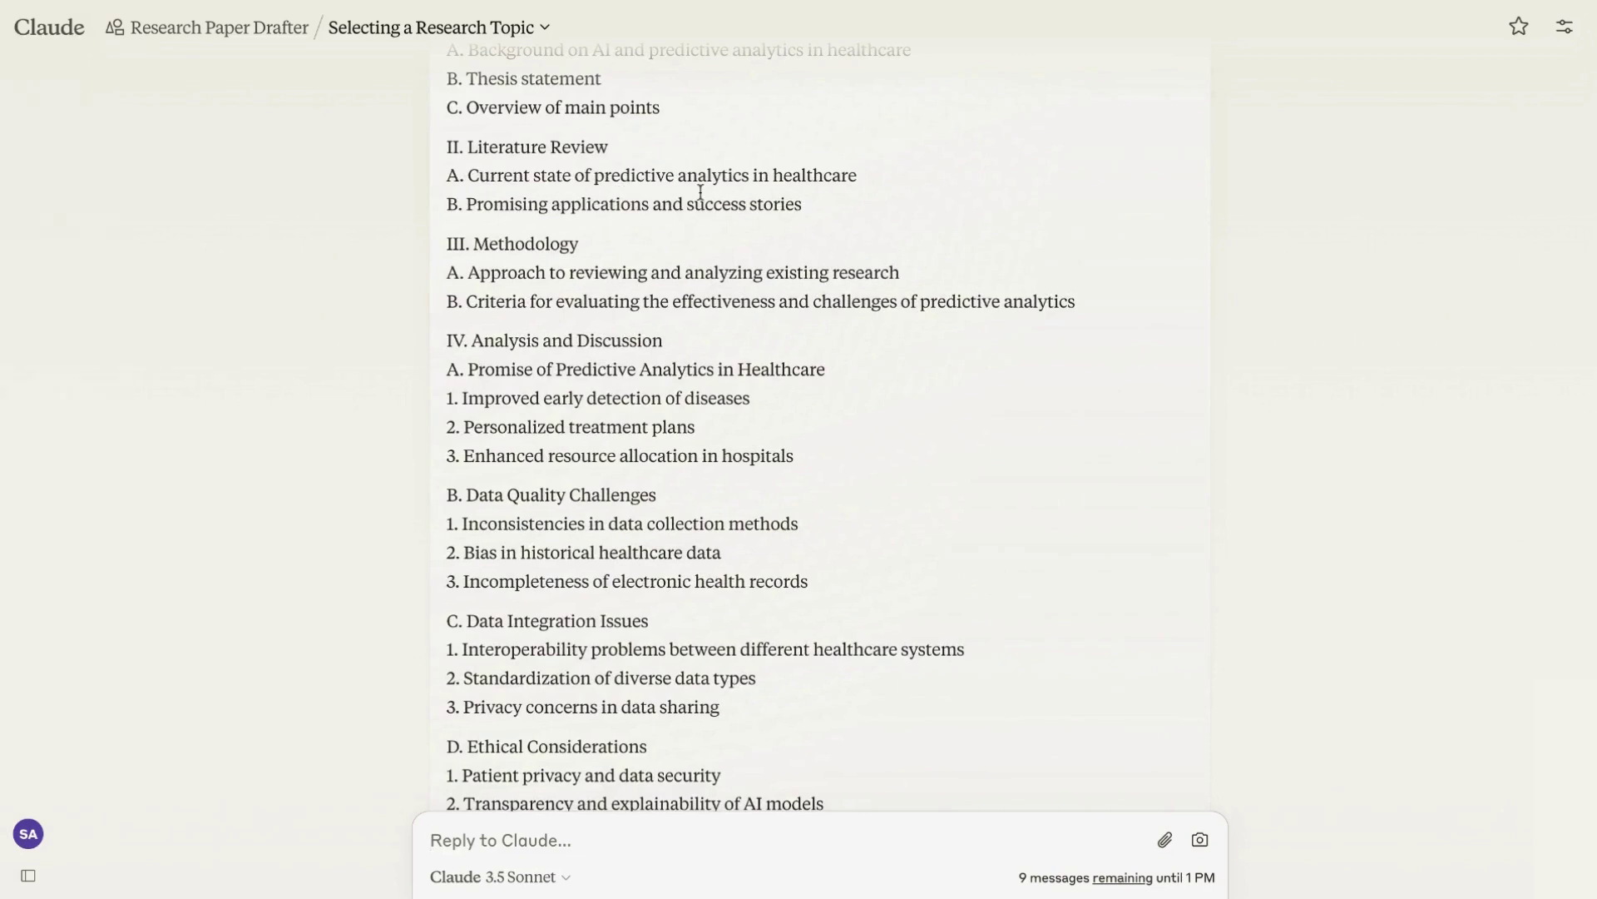
scroll(701, 192, "down", 1)
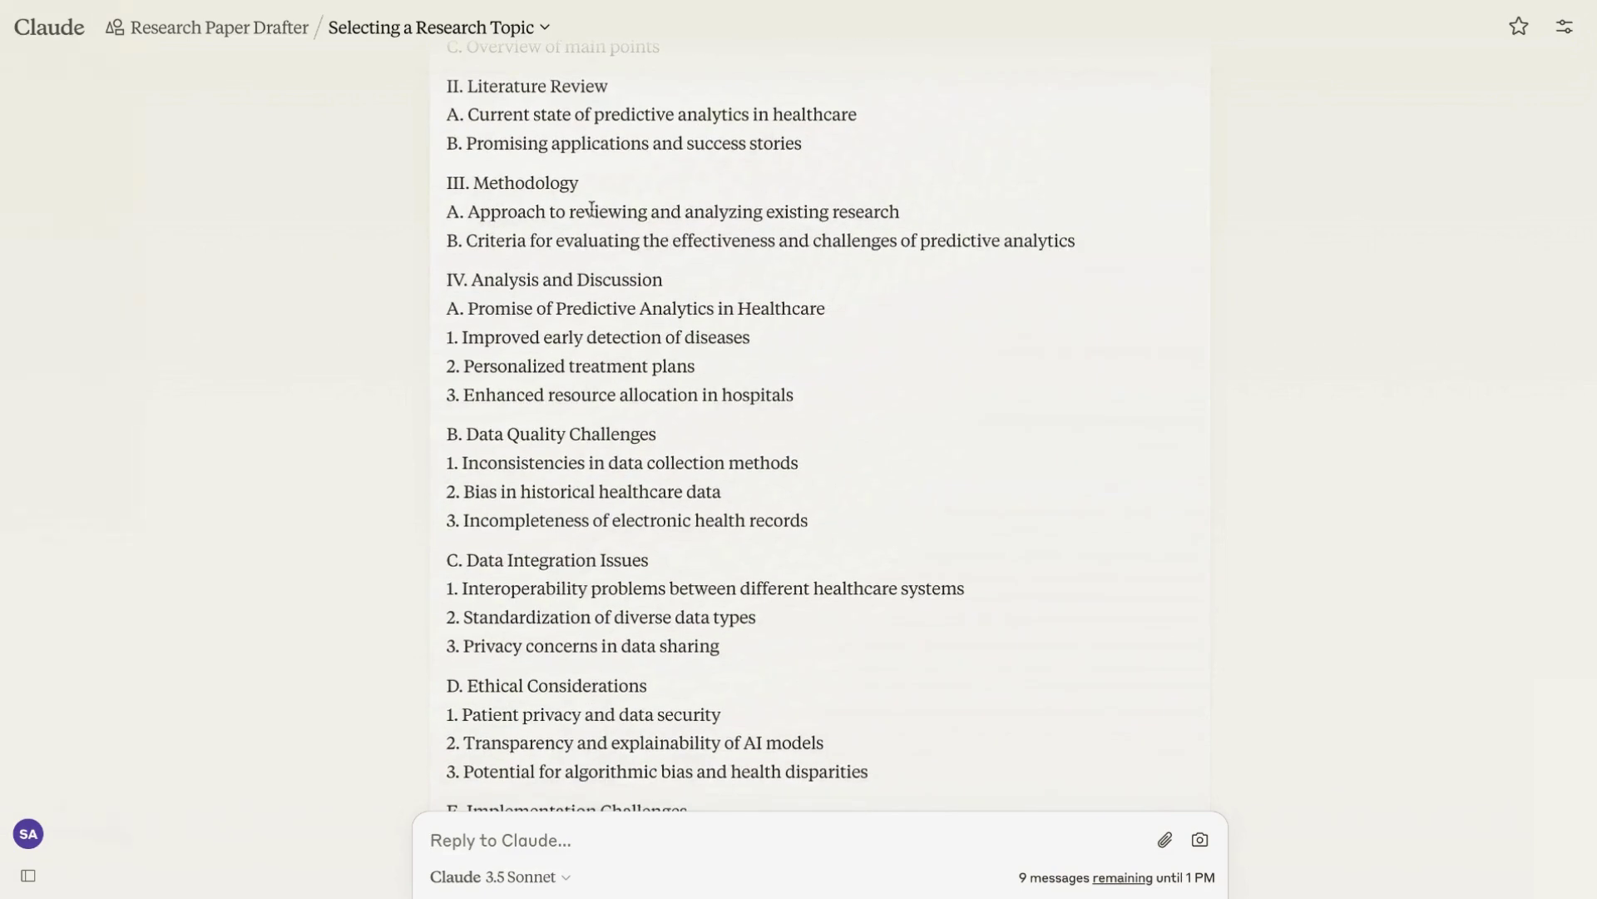
scroll(591, 208, "down", 2)
scroll(592, 228, "down", 4)
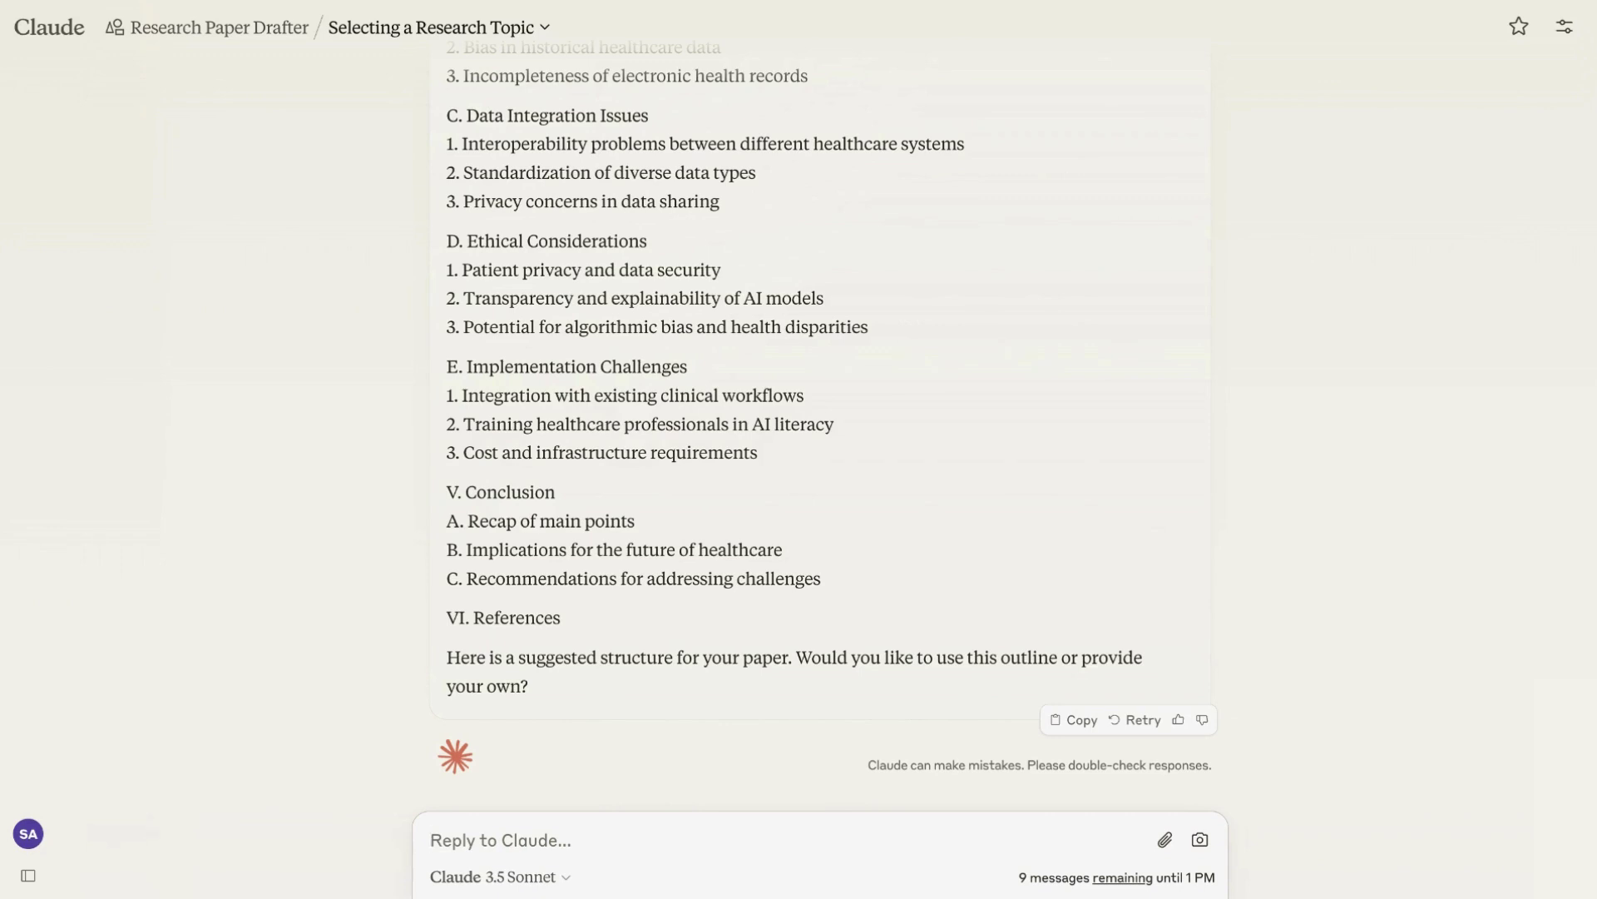
left_click(581, 831)
type("use")
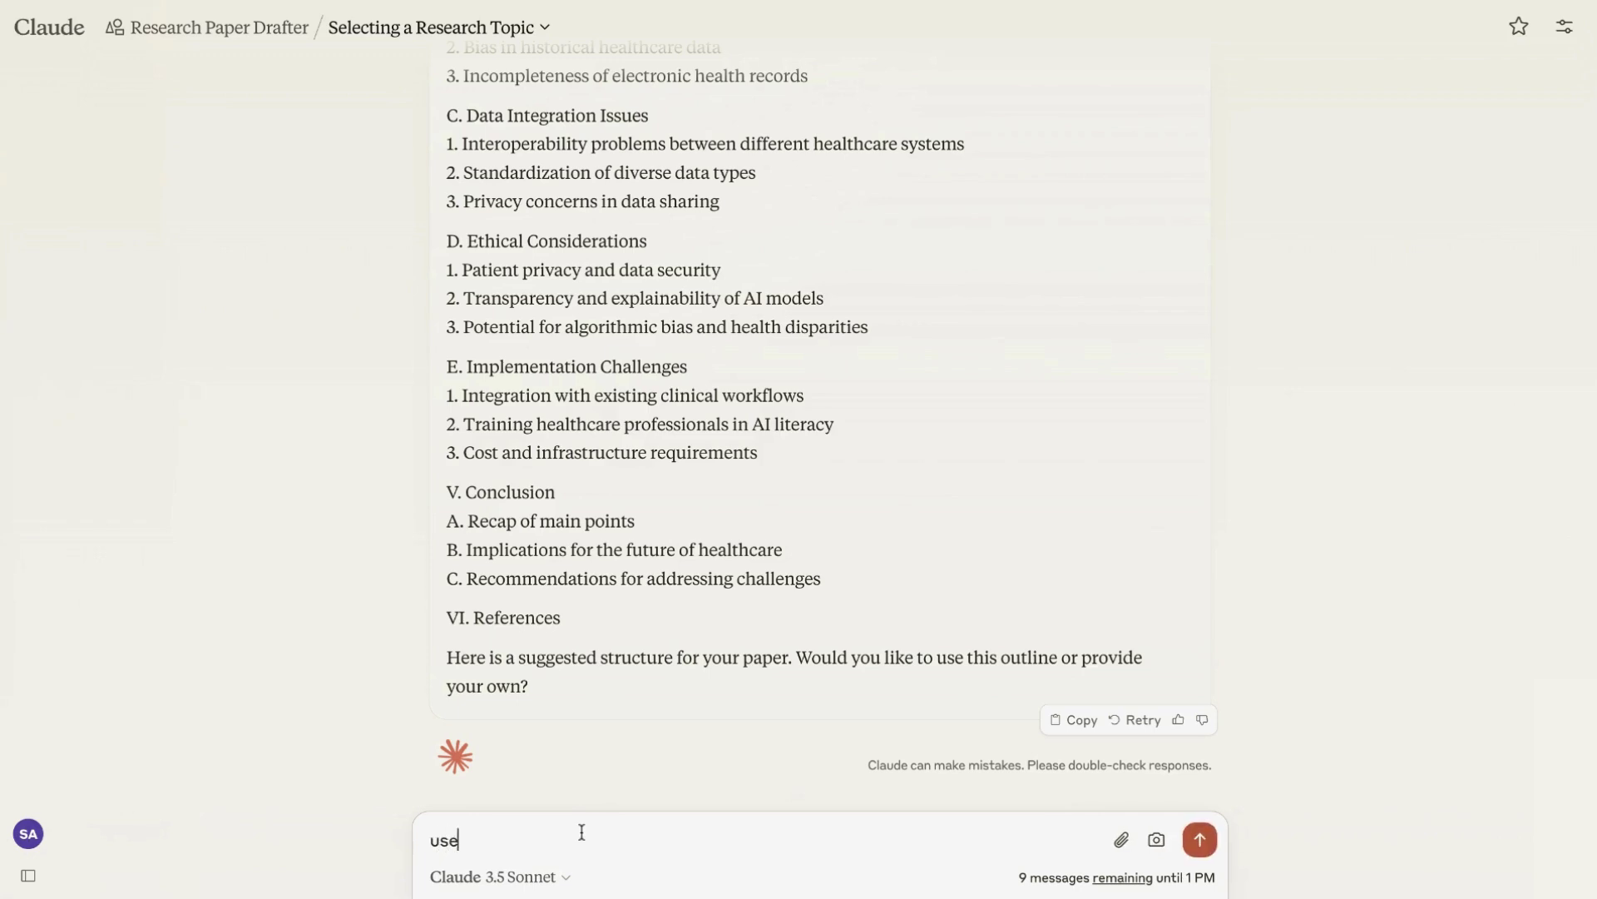
type(" this outline")
Send 'use this outline' and review Step 6 arguments and evidence for each Analysis section.
key("Return")
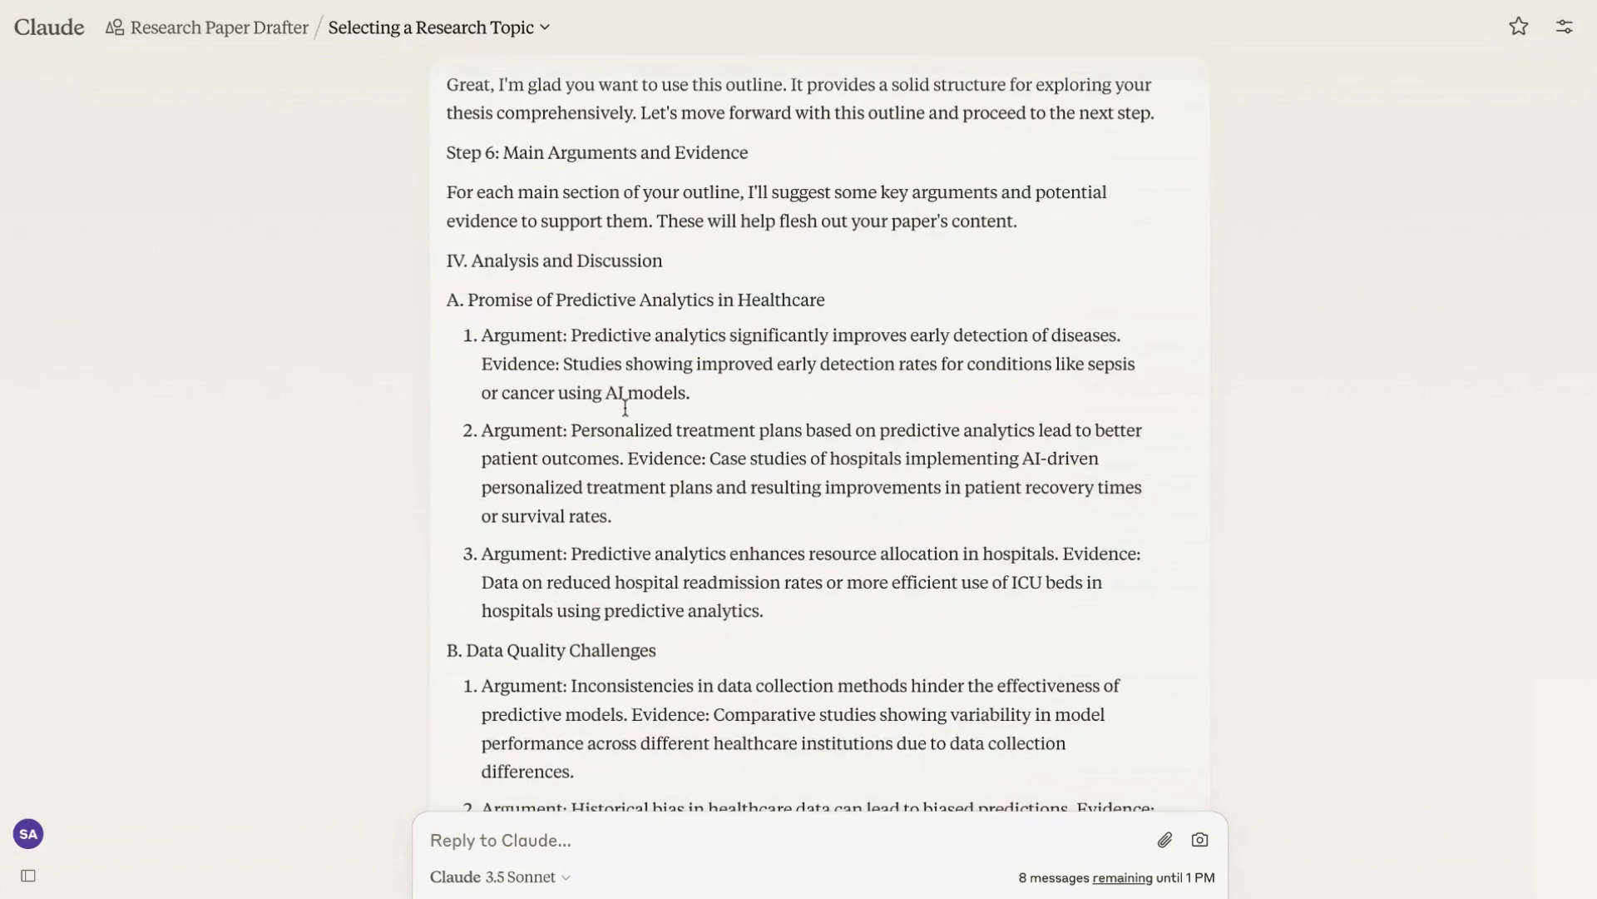
scroll(578, 454, "down", 2)
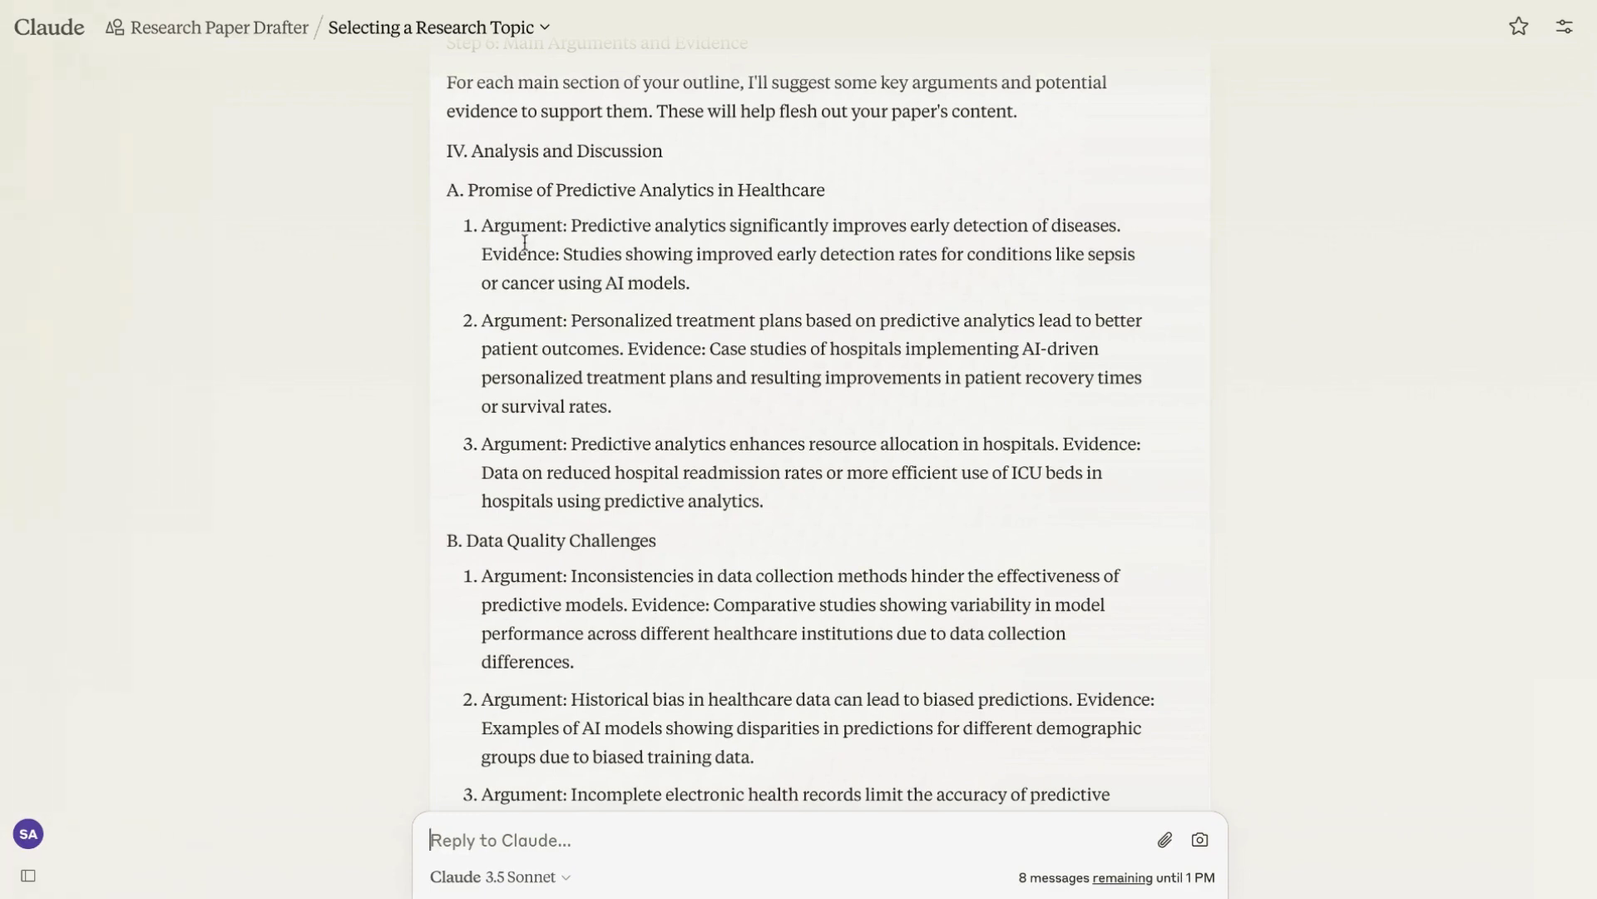
scroll(599, 433, "down", 2)
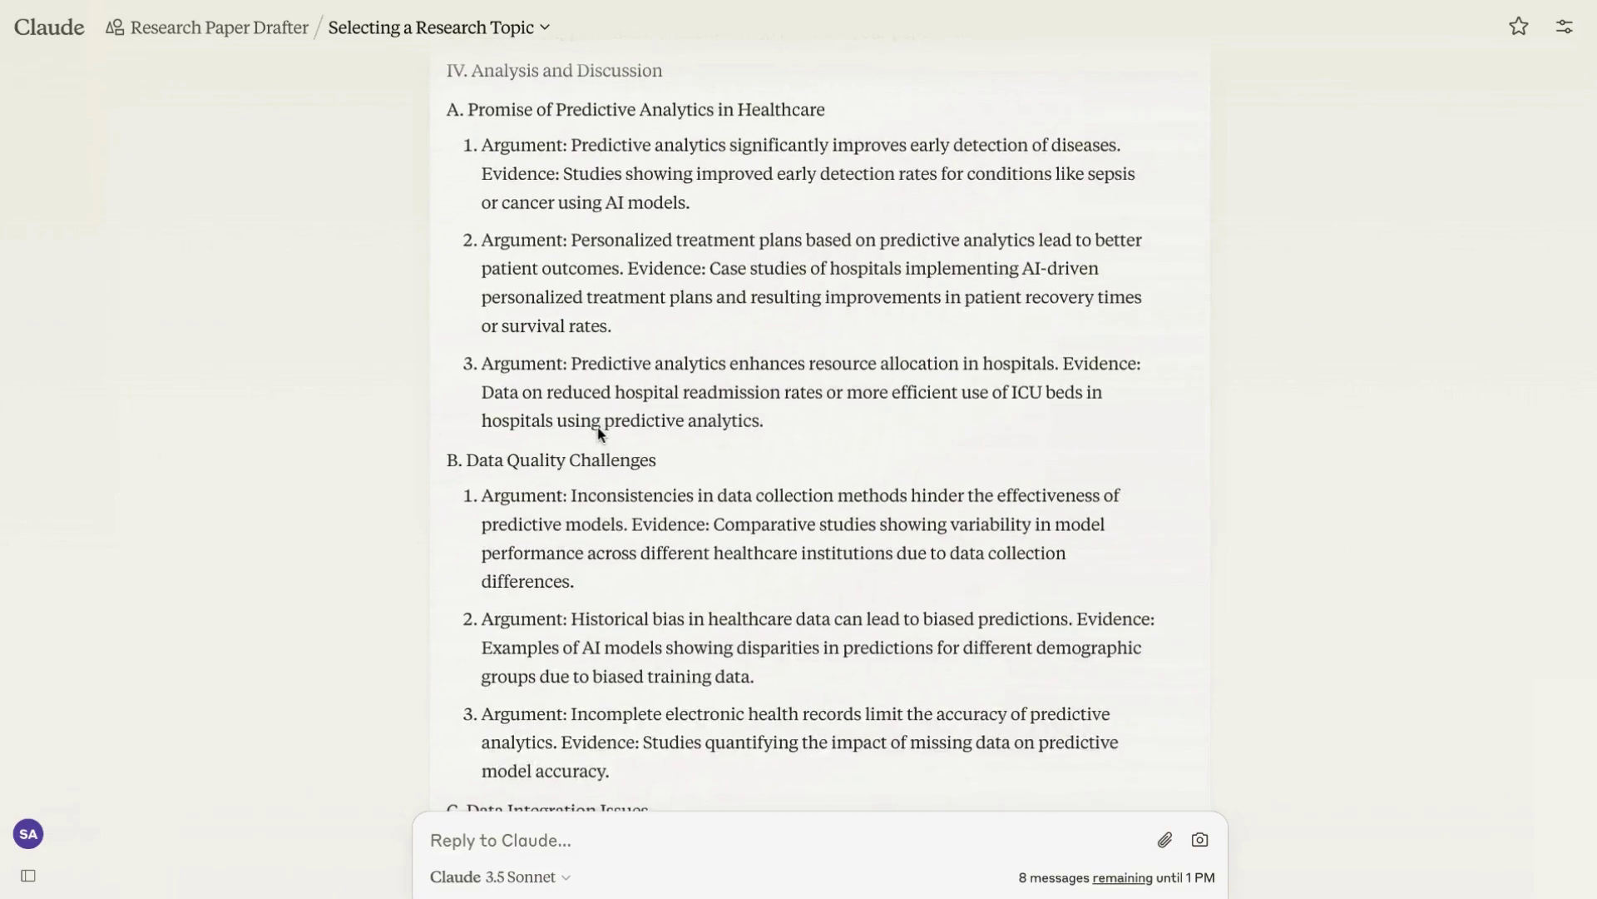
scroll(599, 433, "down", 3)
scroll(615, 387, "down", 2)
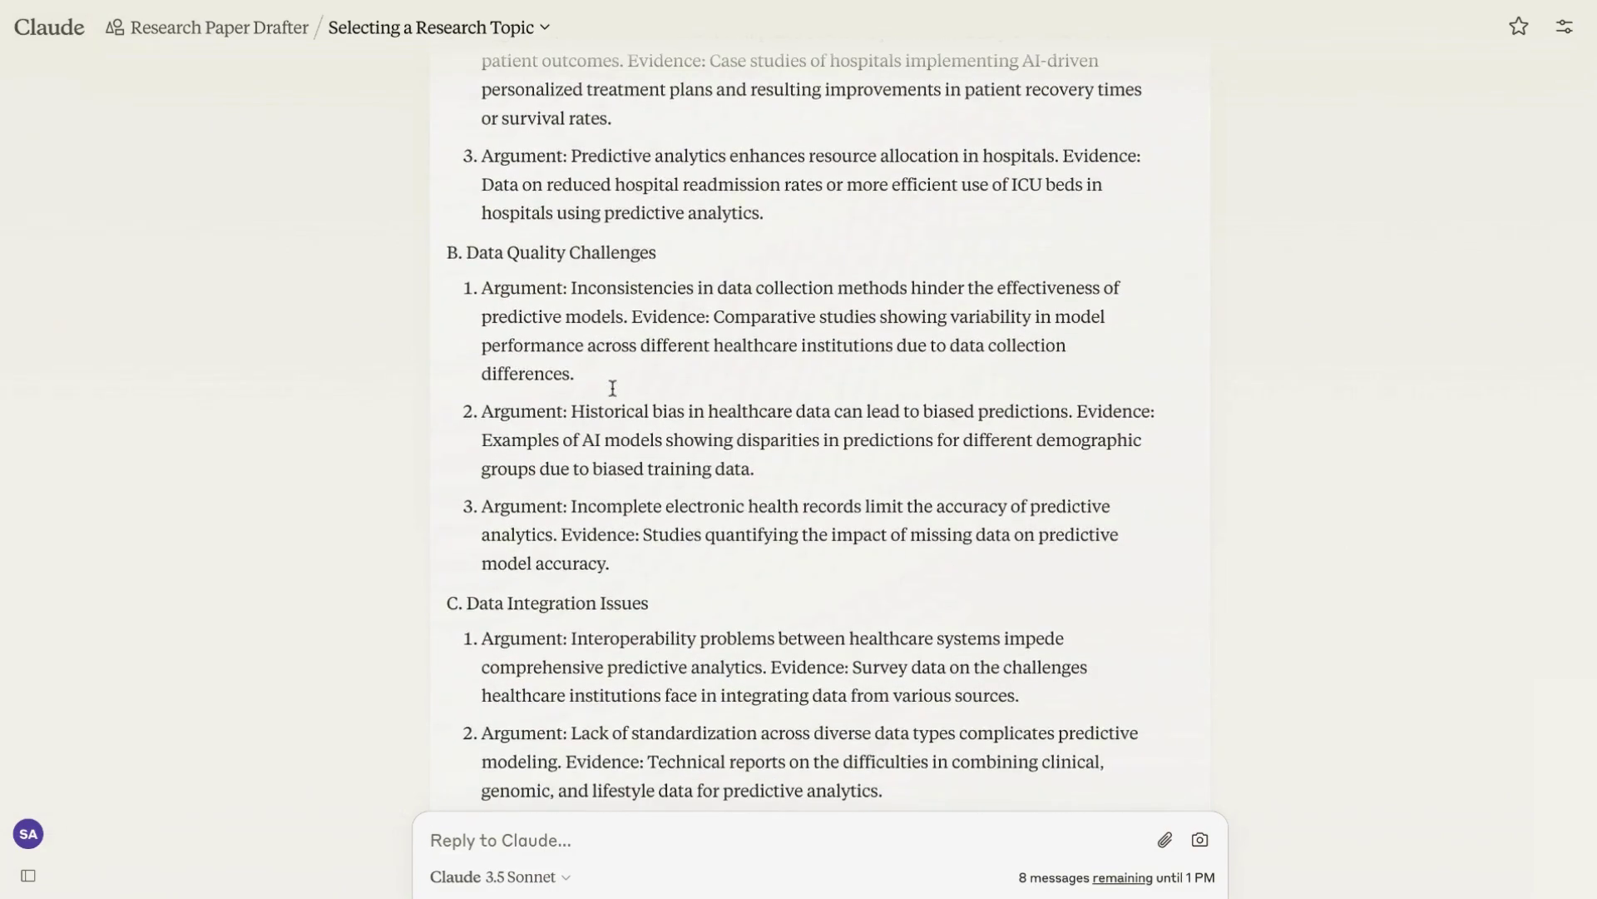
scroll(599, 466, "down", 15)
scroll(591, 551, "down", 1)
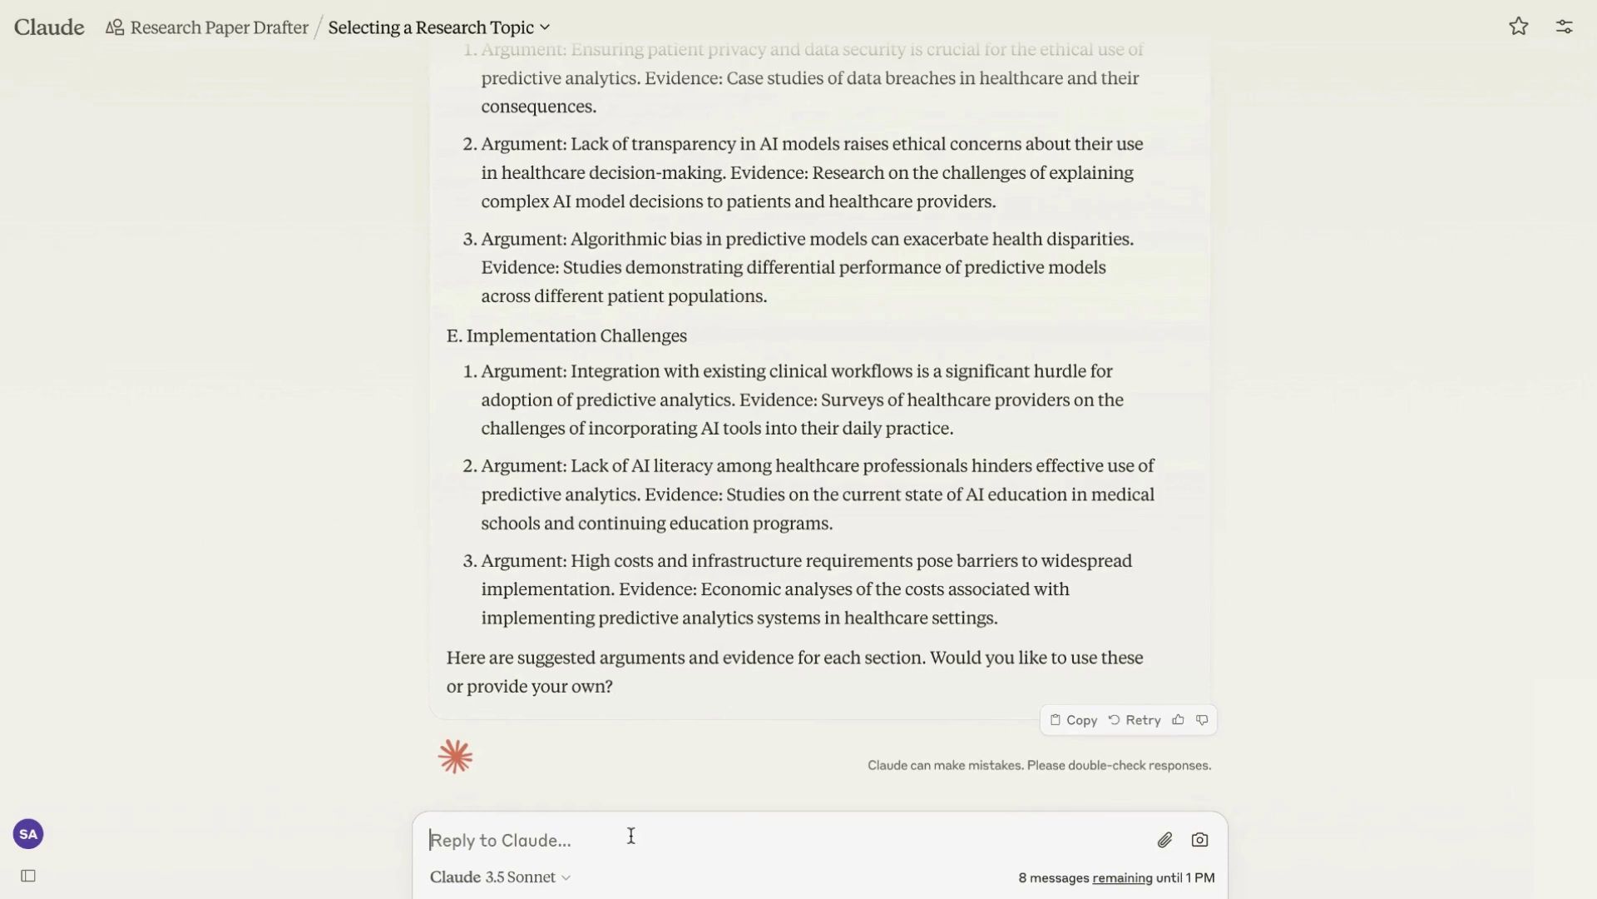
type("use these")
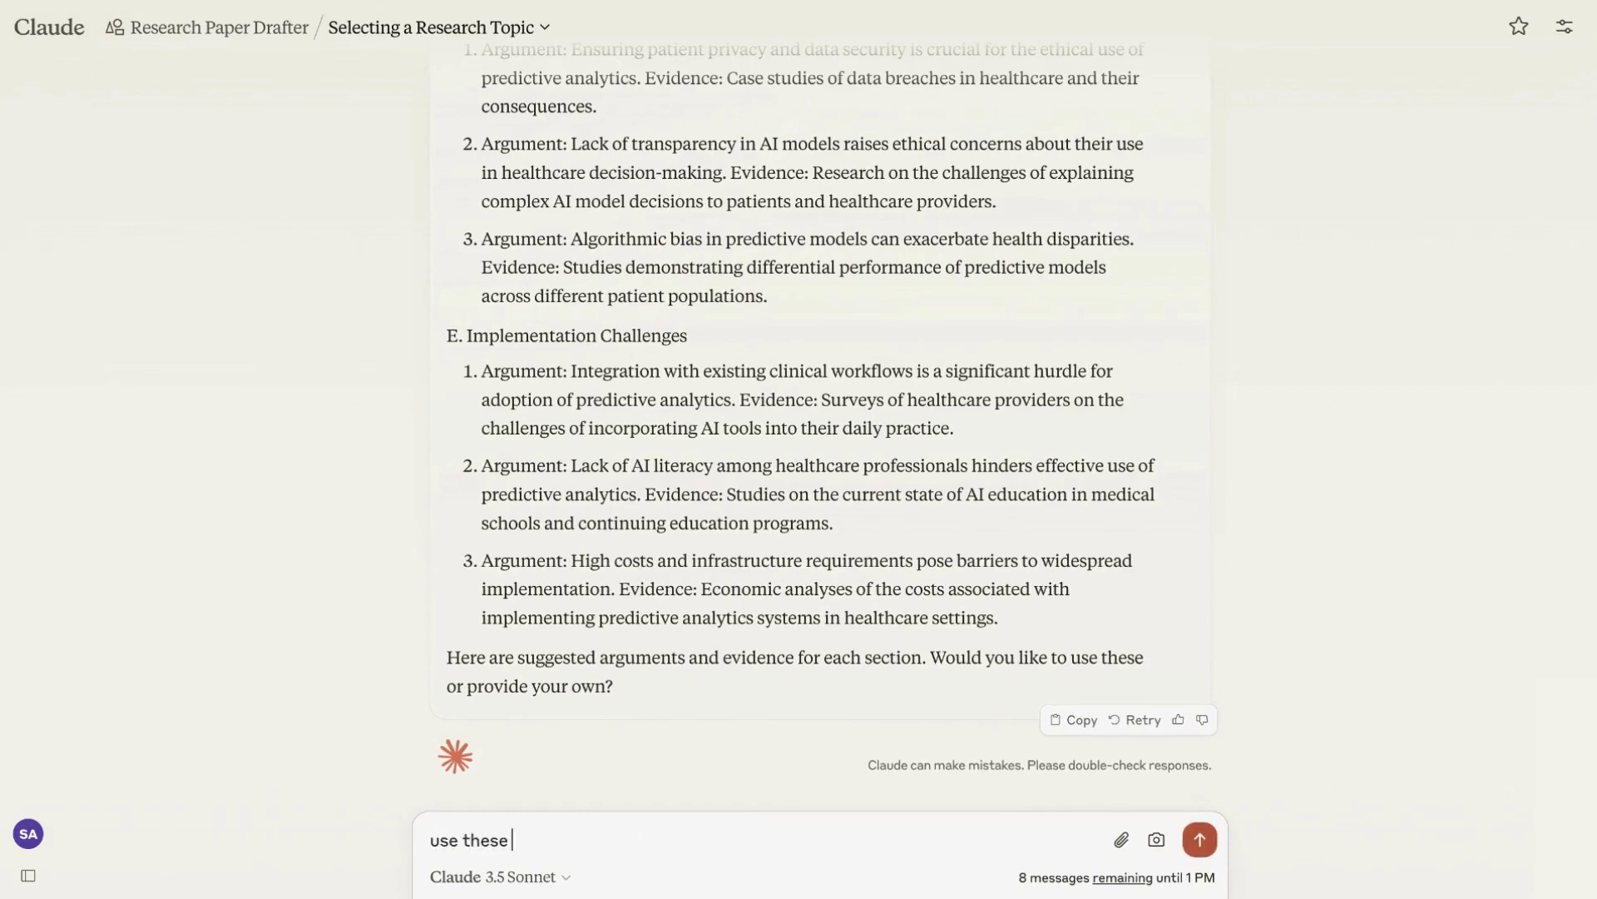
key("Return")
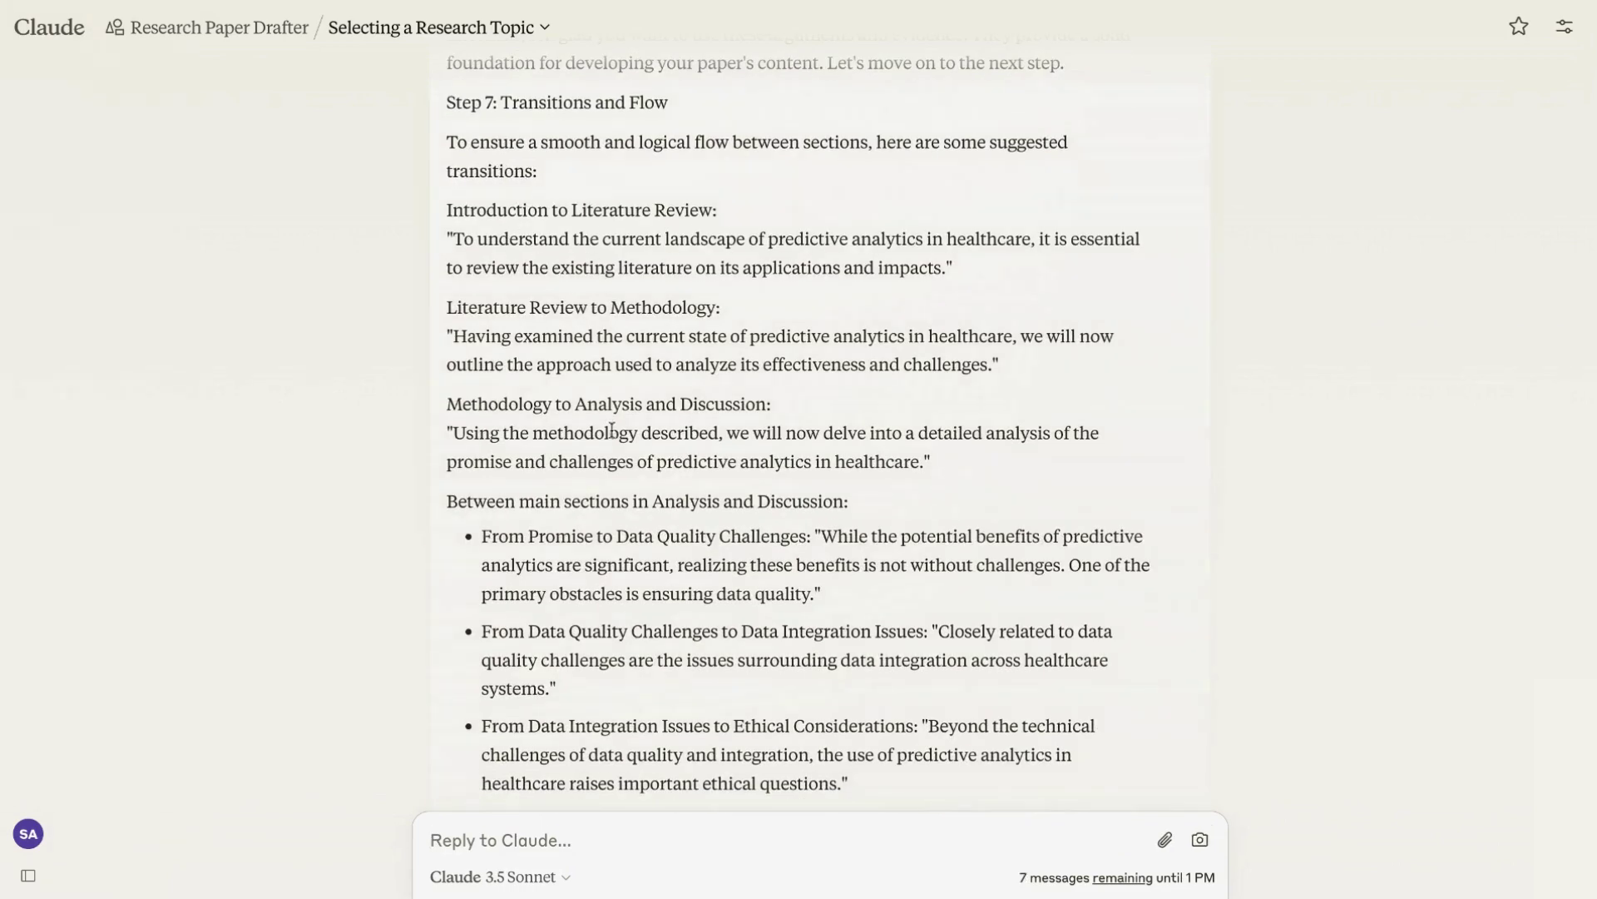
scroll(622, 437, "down", 1)
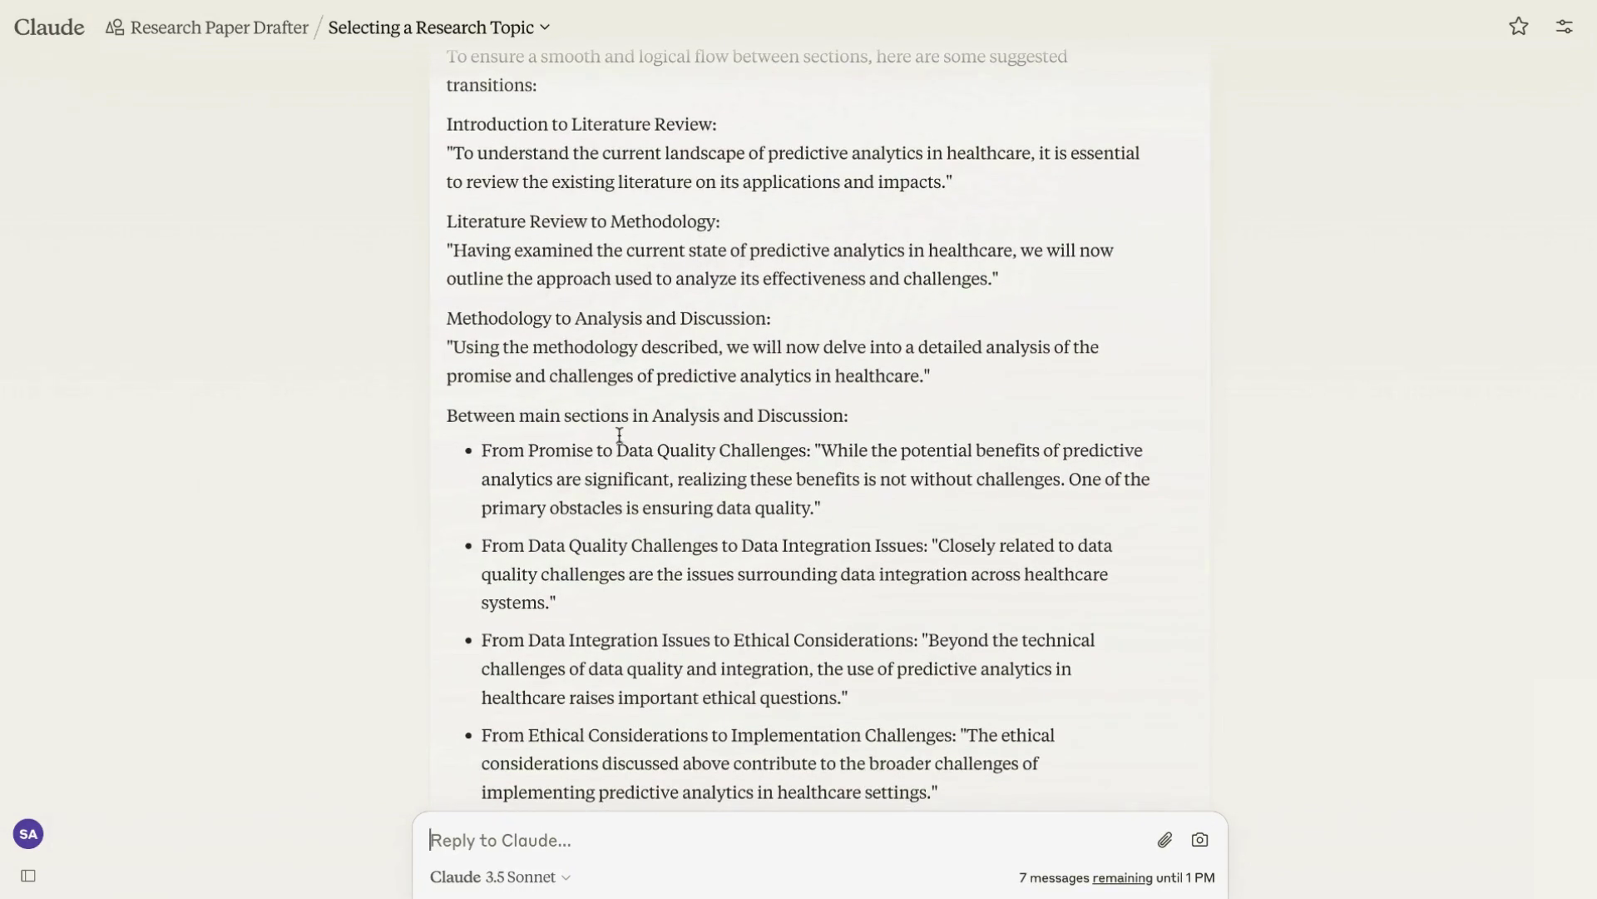
scroll(607, 495, "down", 2)
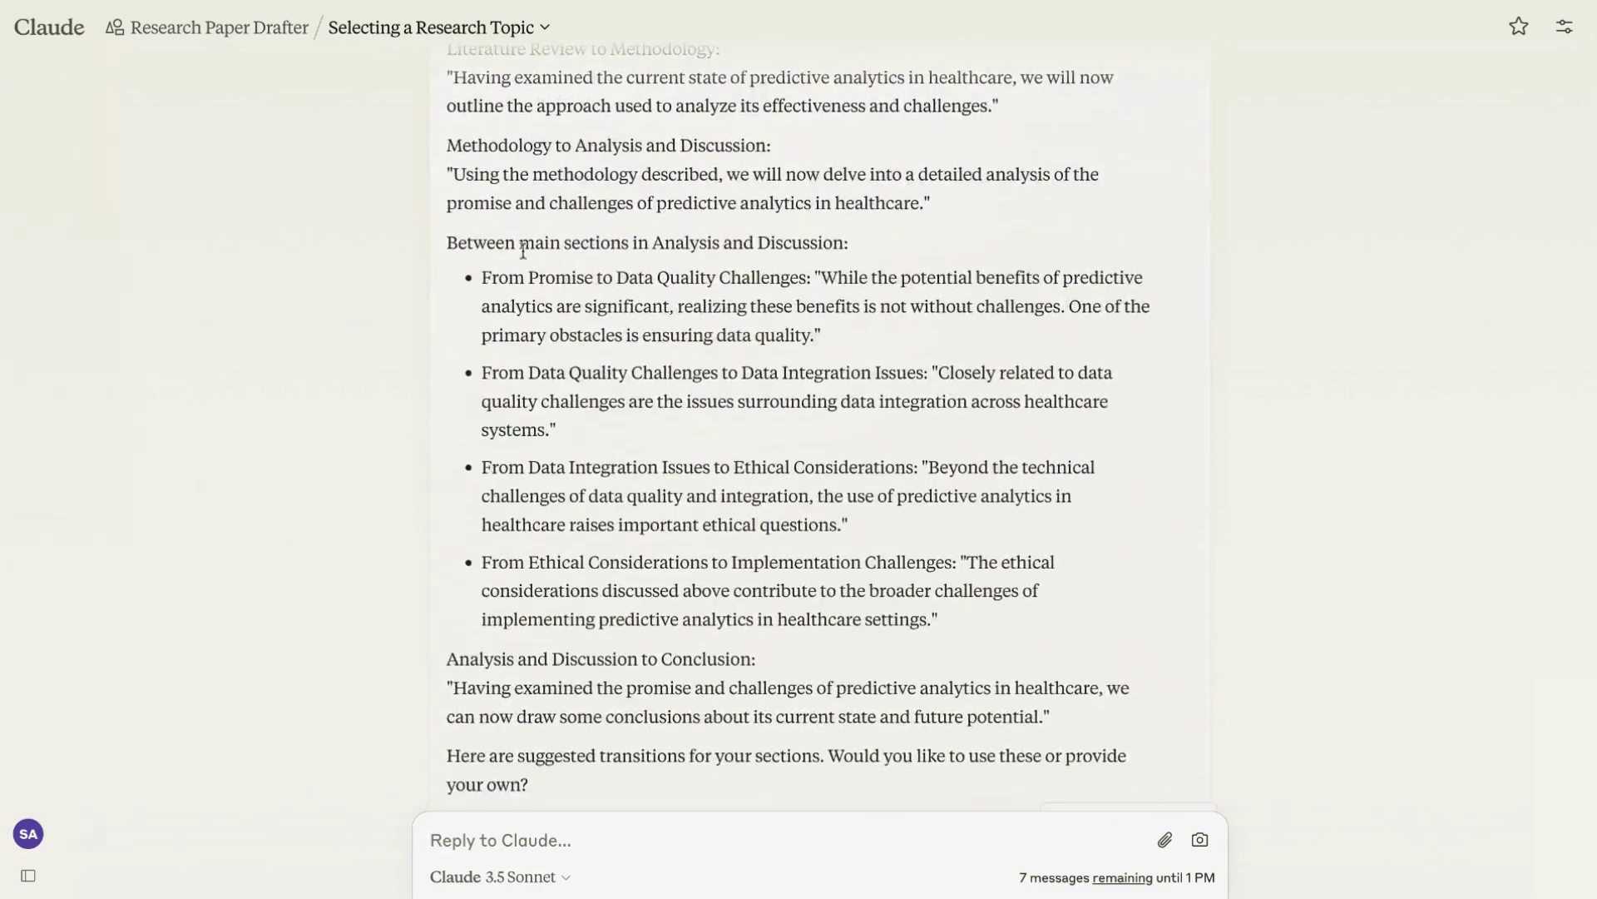
scroll(761, 266, "down", 1)
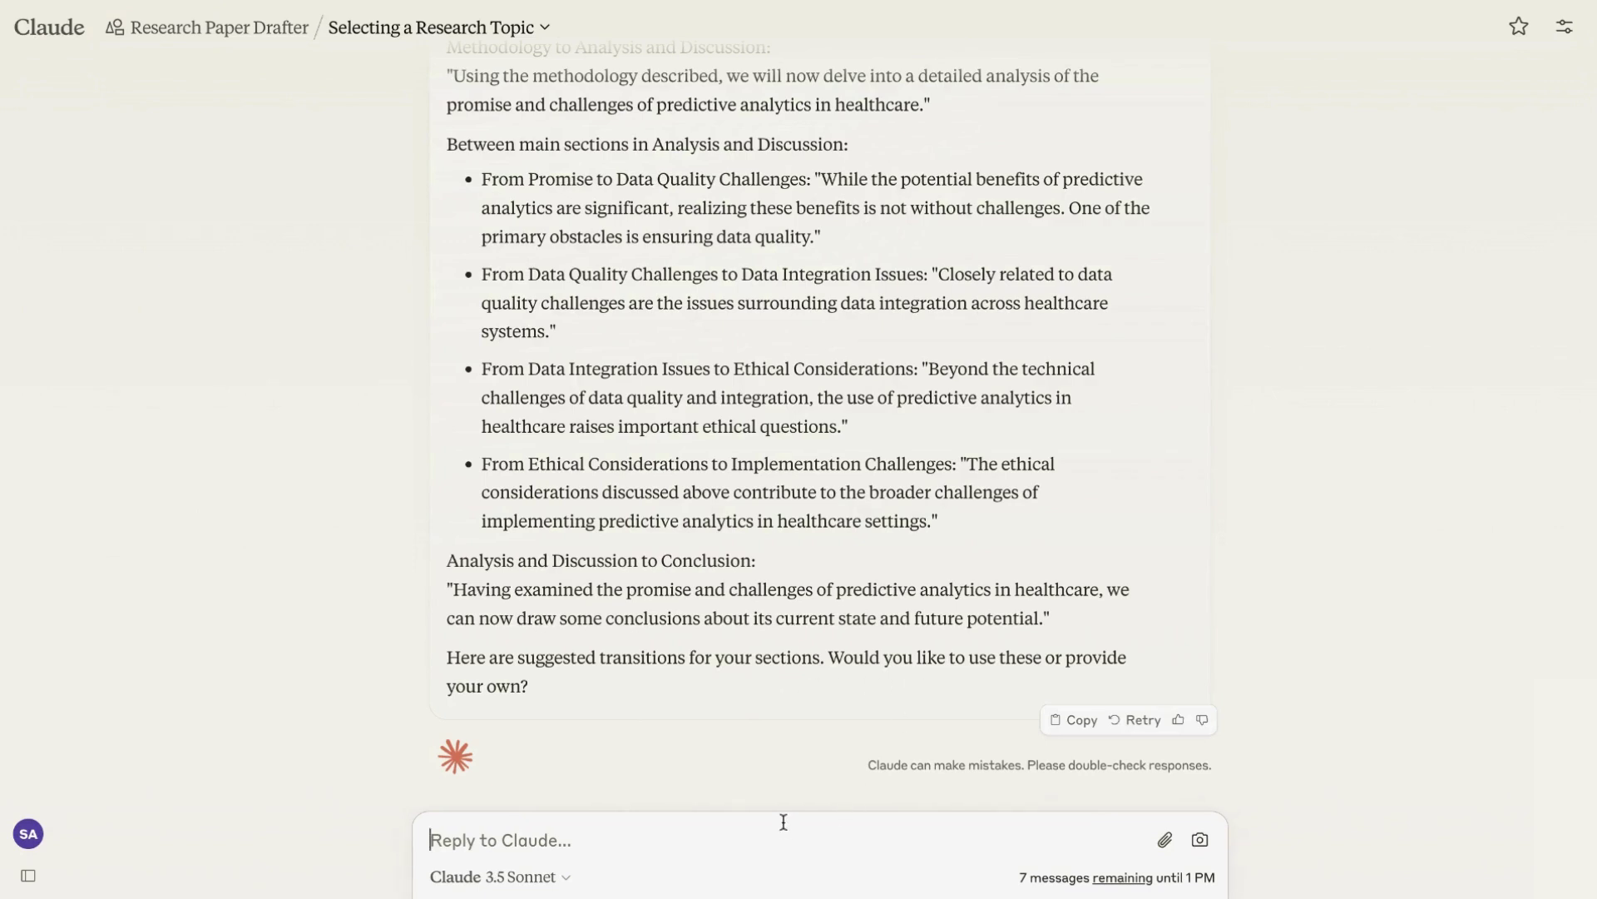
Reply 'use these' to accept the transitions, then review the eight Step 8 revisions.
type("use these")
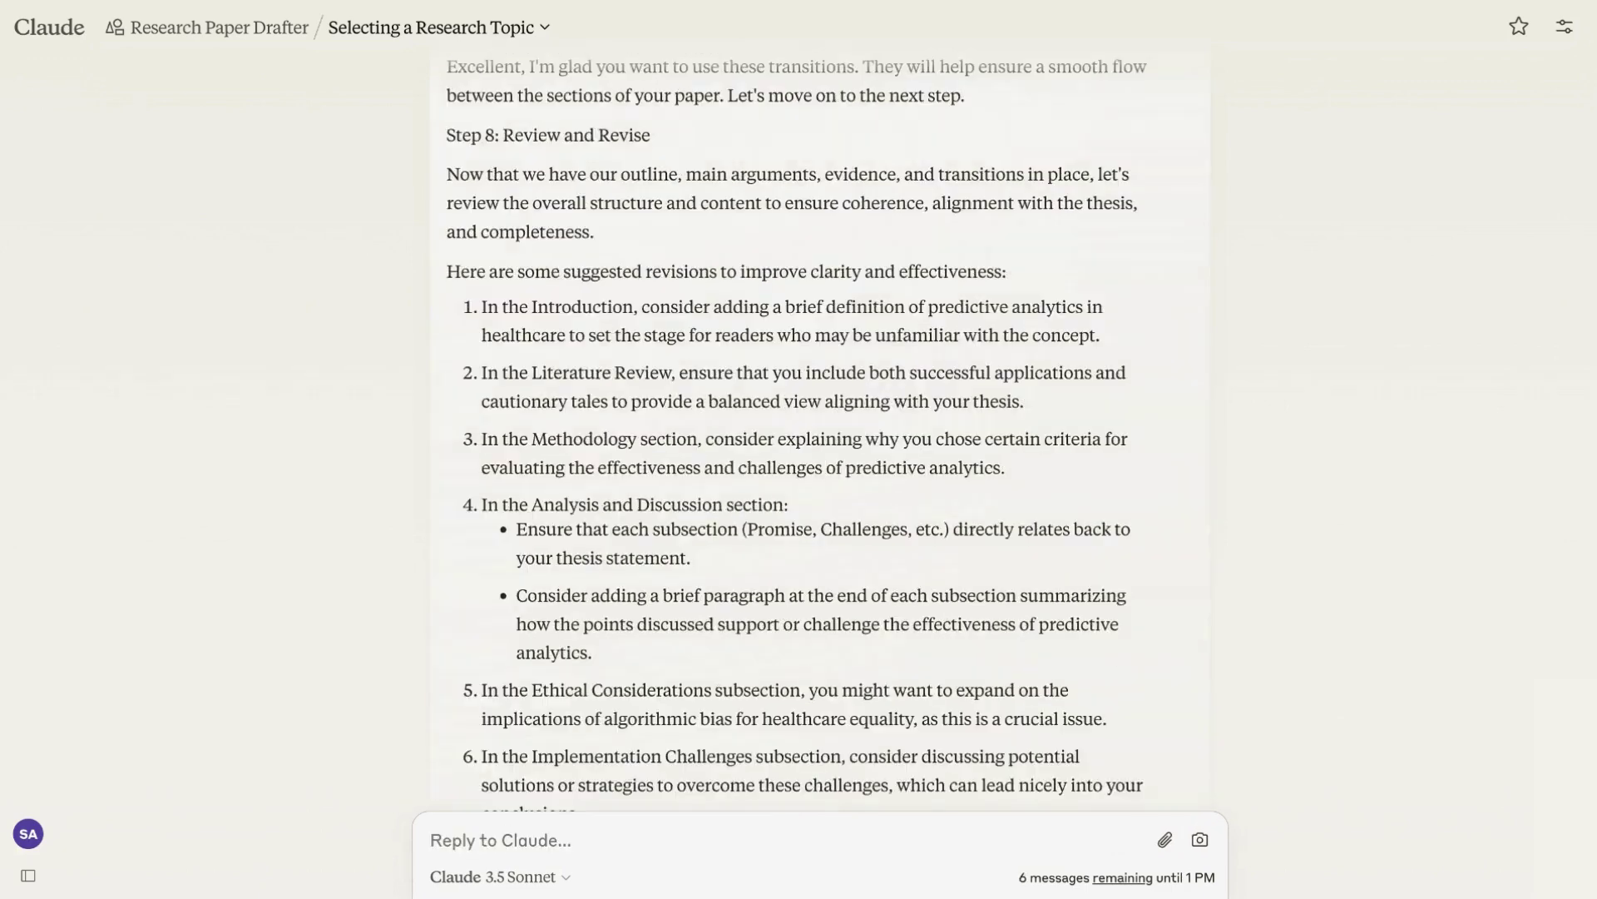
scroll(674, 359, "up", 2)
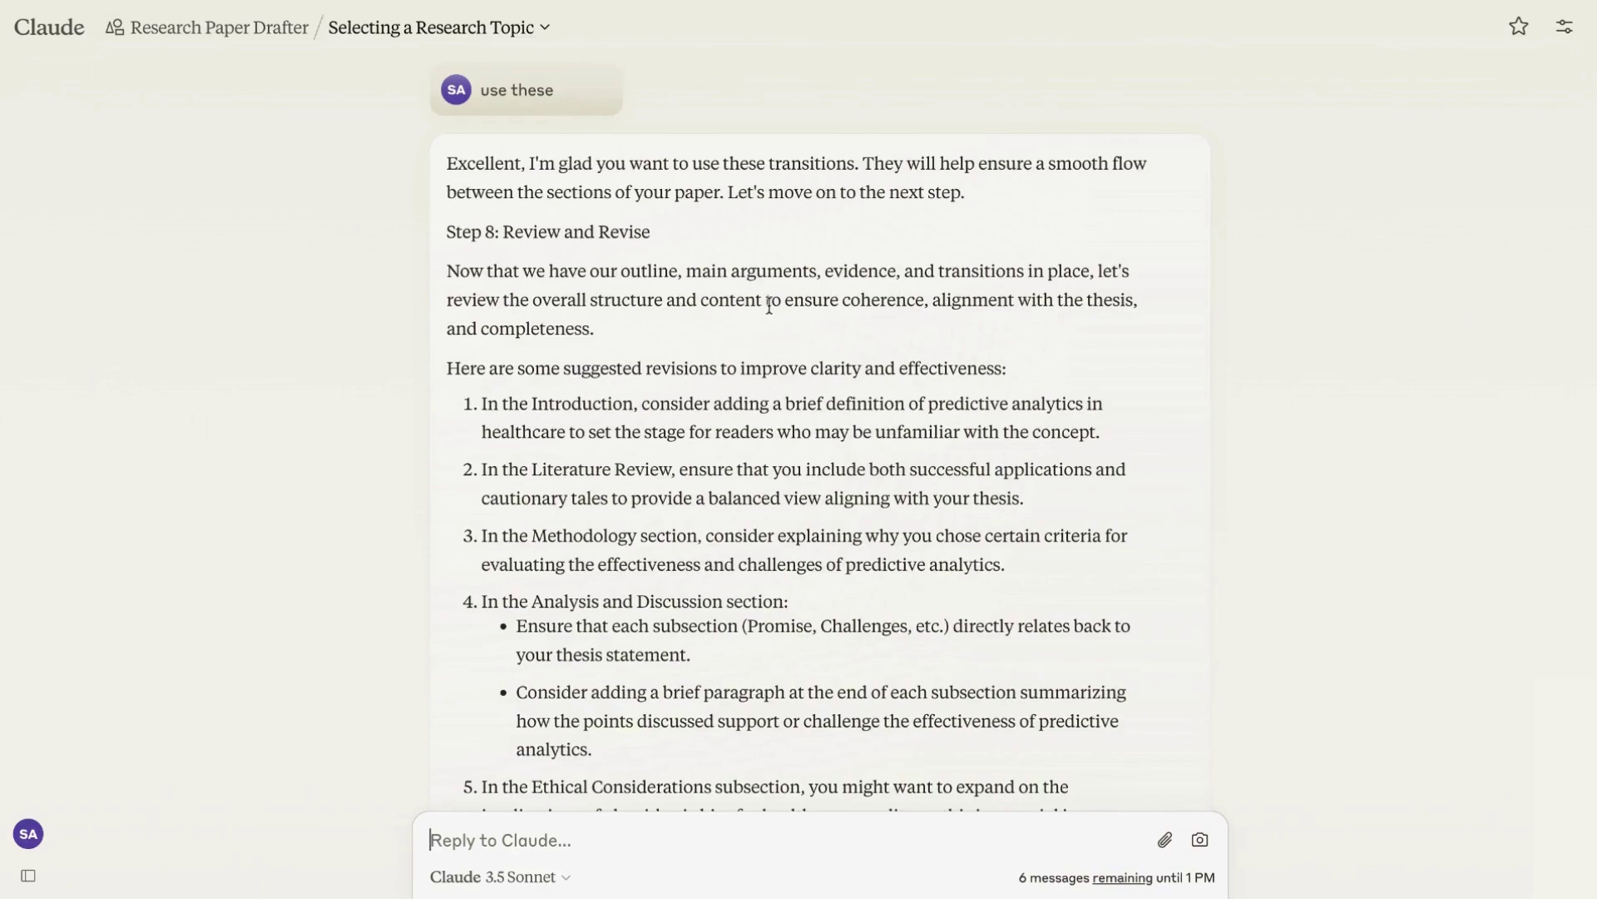
scroll(824, 366, "down", 6)
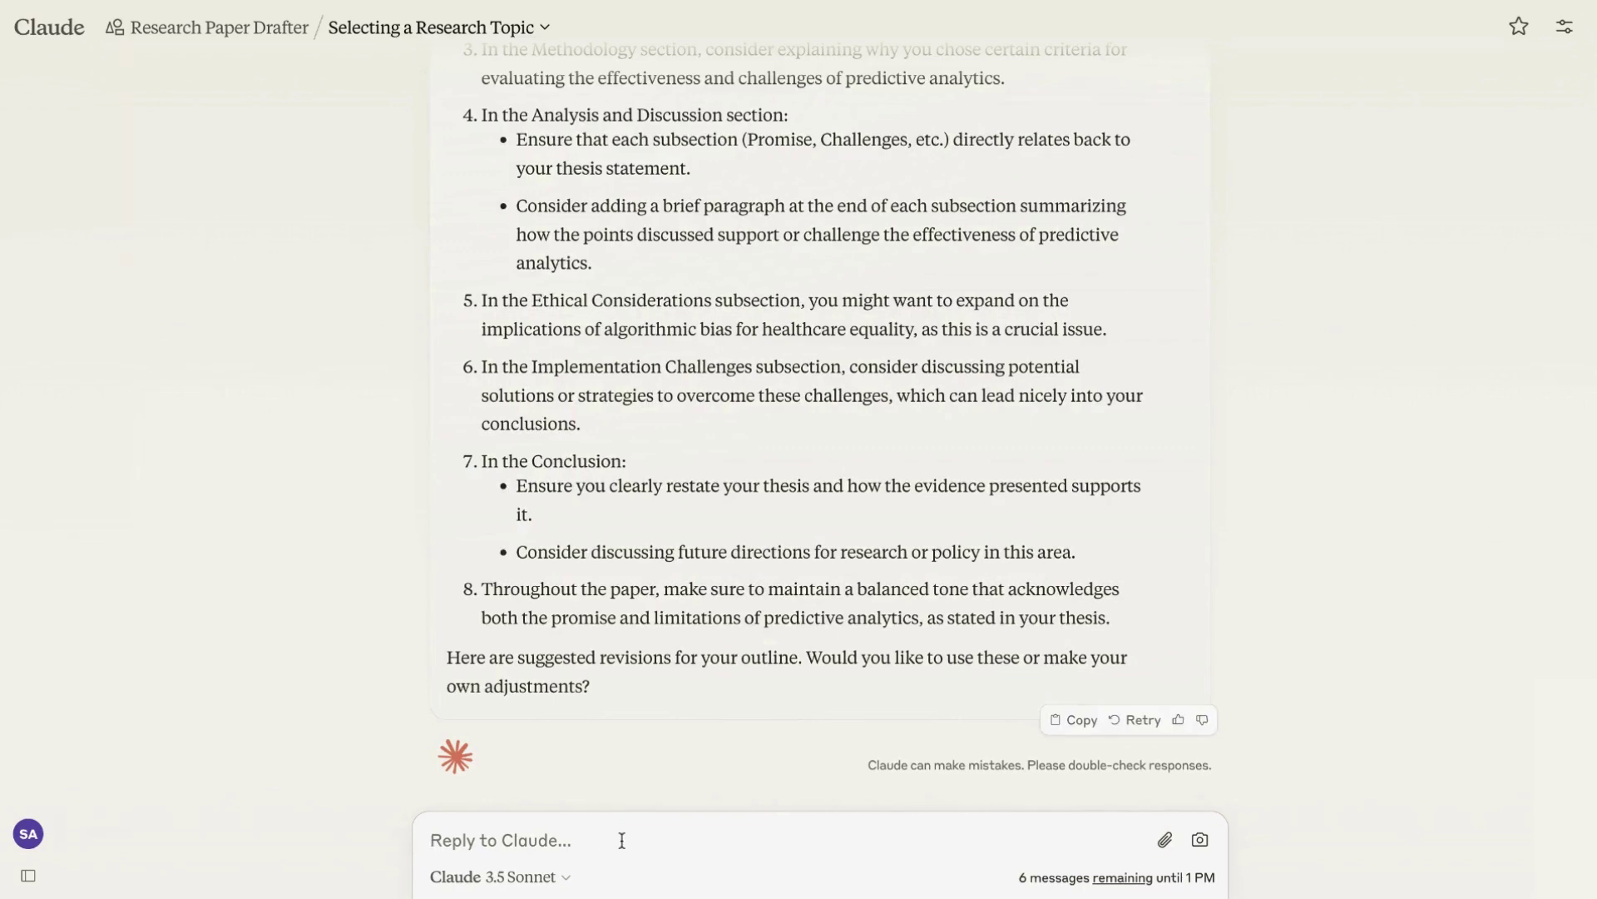
Send 'yes im happy with this overall structure' and read the drafted Introduction.
type("yes im happy with this overall structure")
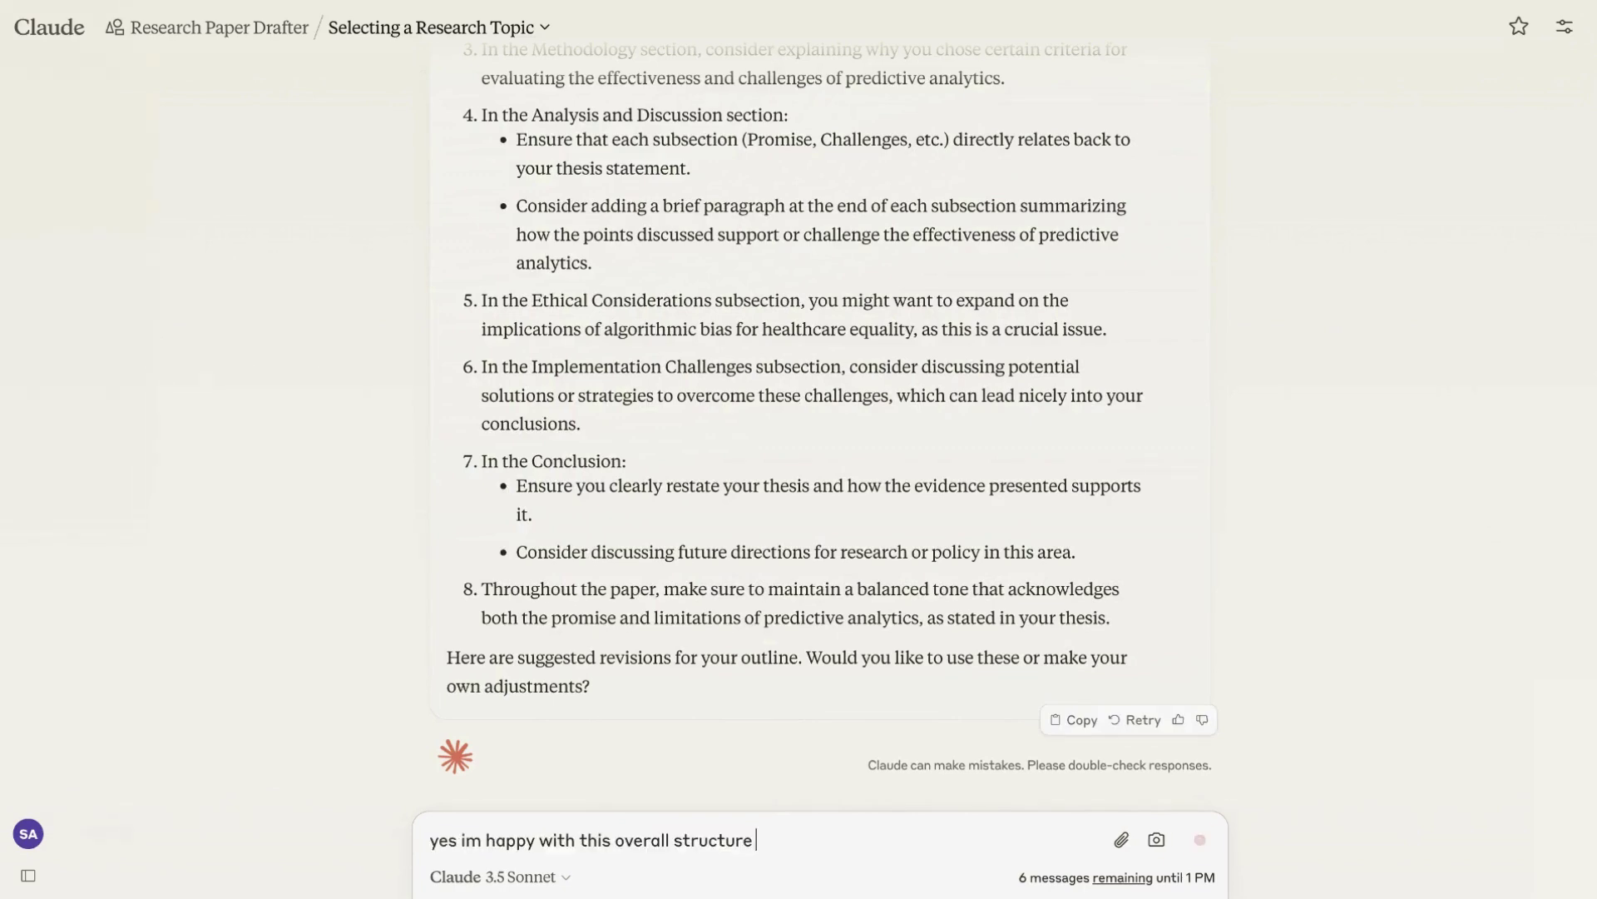
key("Return")
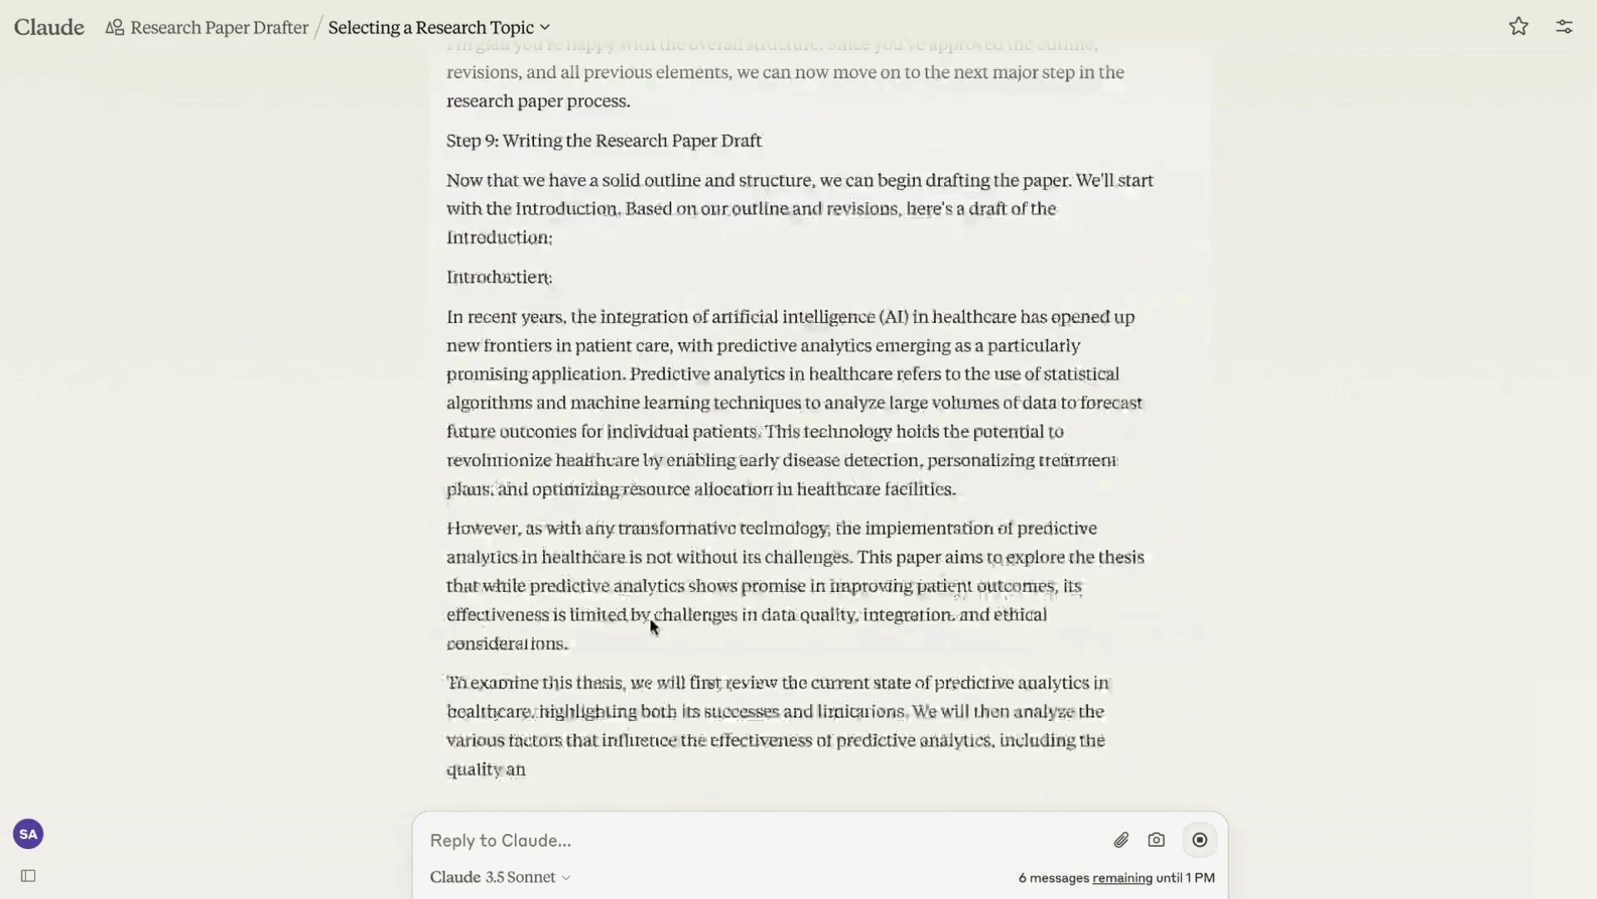
scroll(651, 617, "up", 5)
scroll(592, 613, "down", 3)
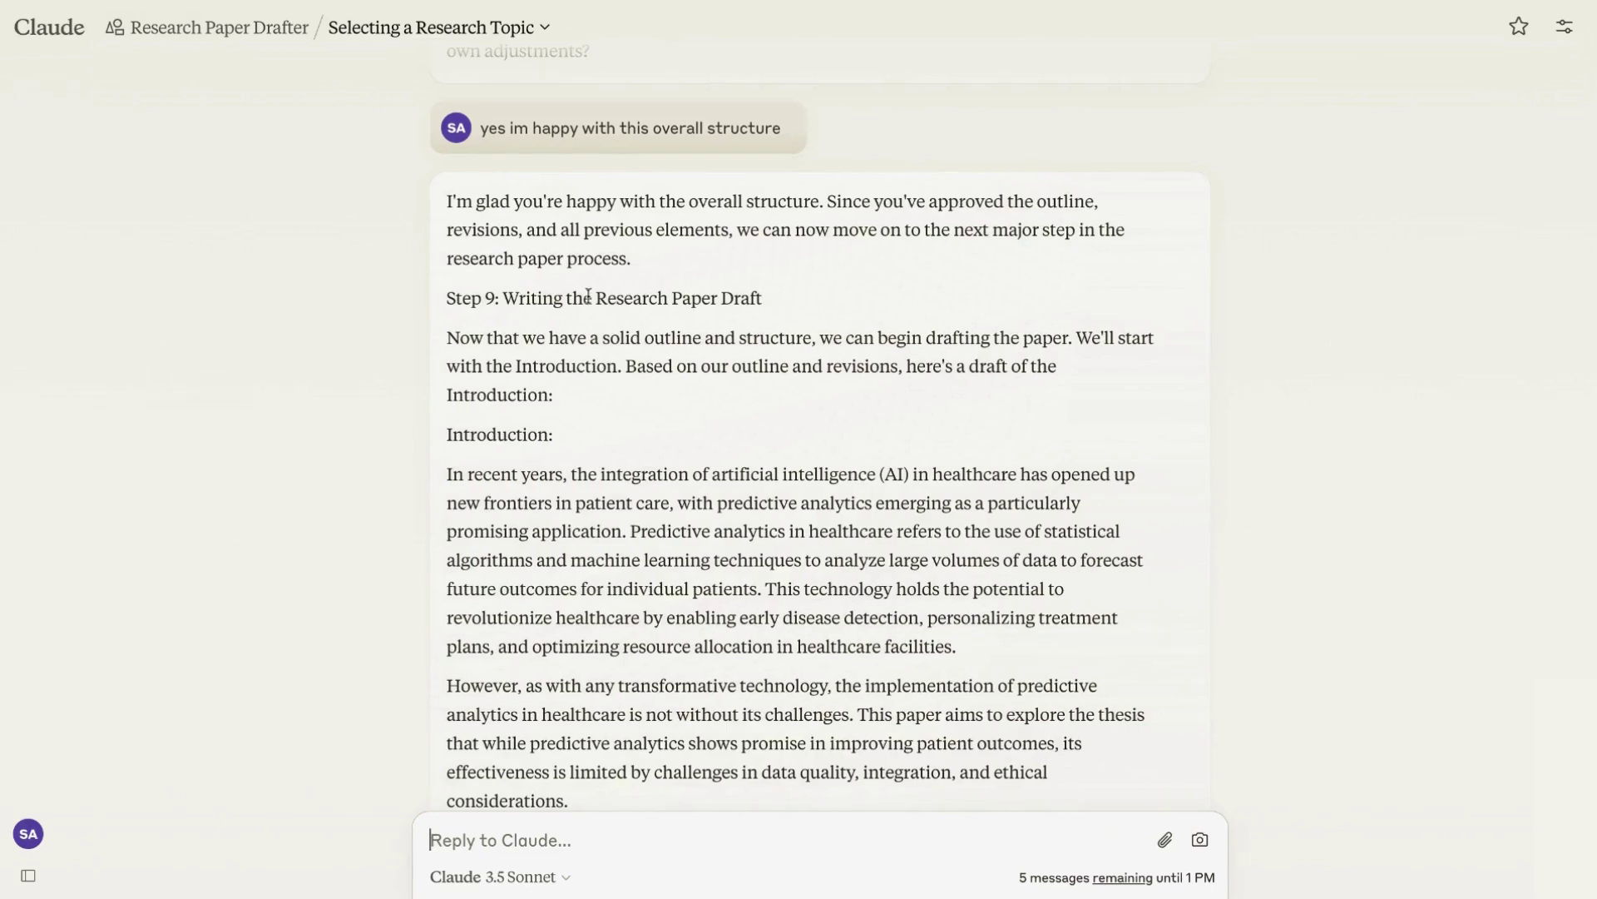
scroll(658, 331, "down", 2)
scroll(657, 331, "down", 2)
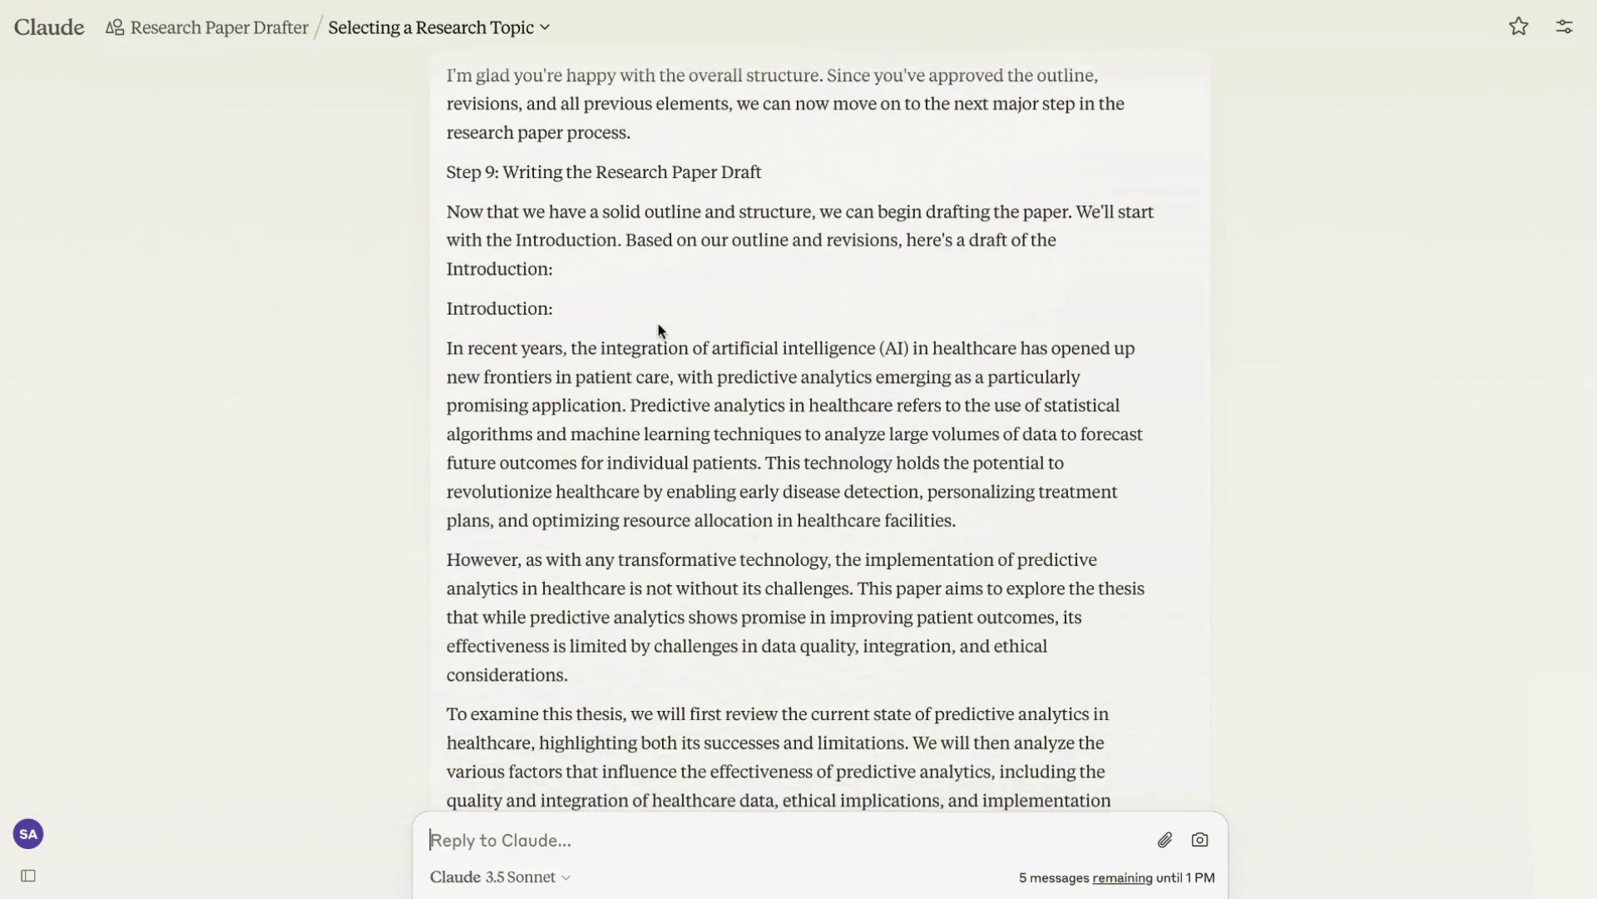
scroll(588, 345, "down", 3)
scroll(588, 345, "down", 9)
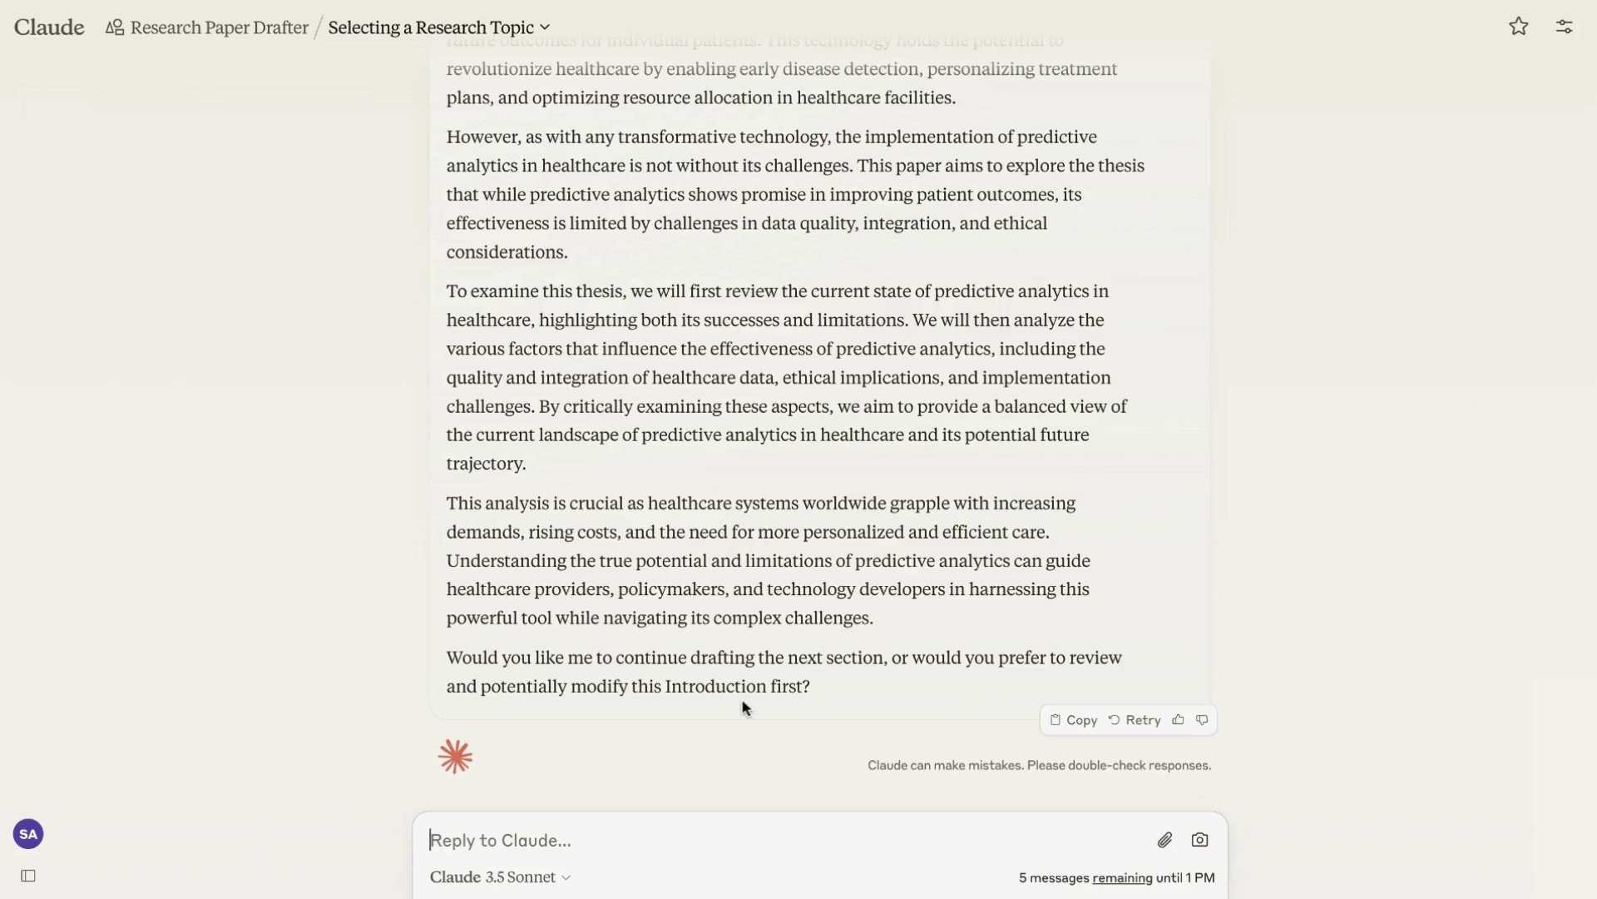
Send 'lets move on' and read the drafted Literature Review on successes and challenges.
type("lets move o")
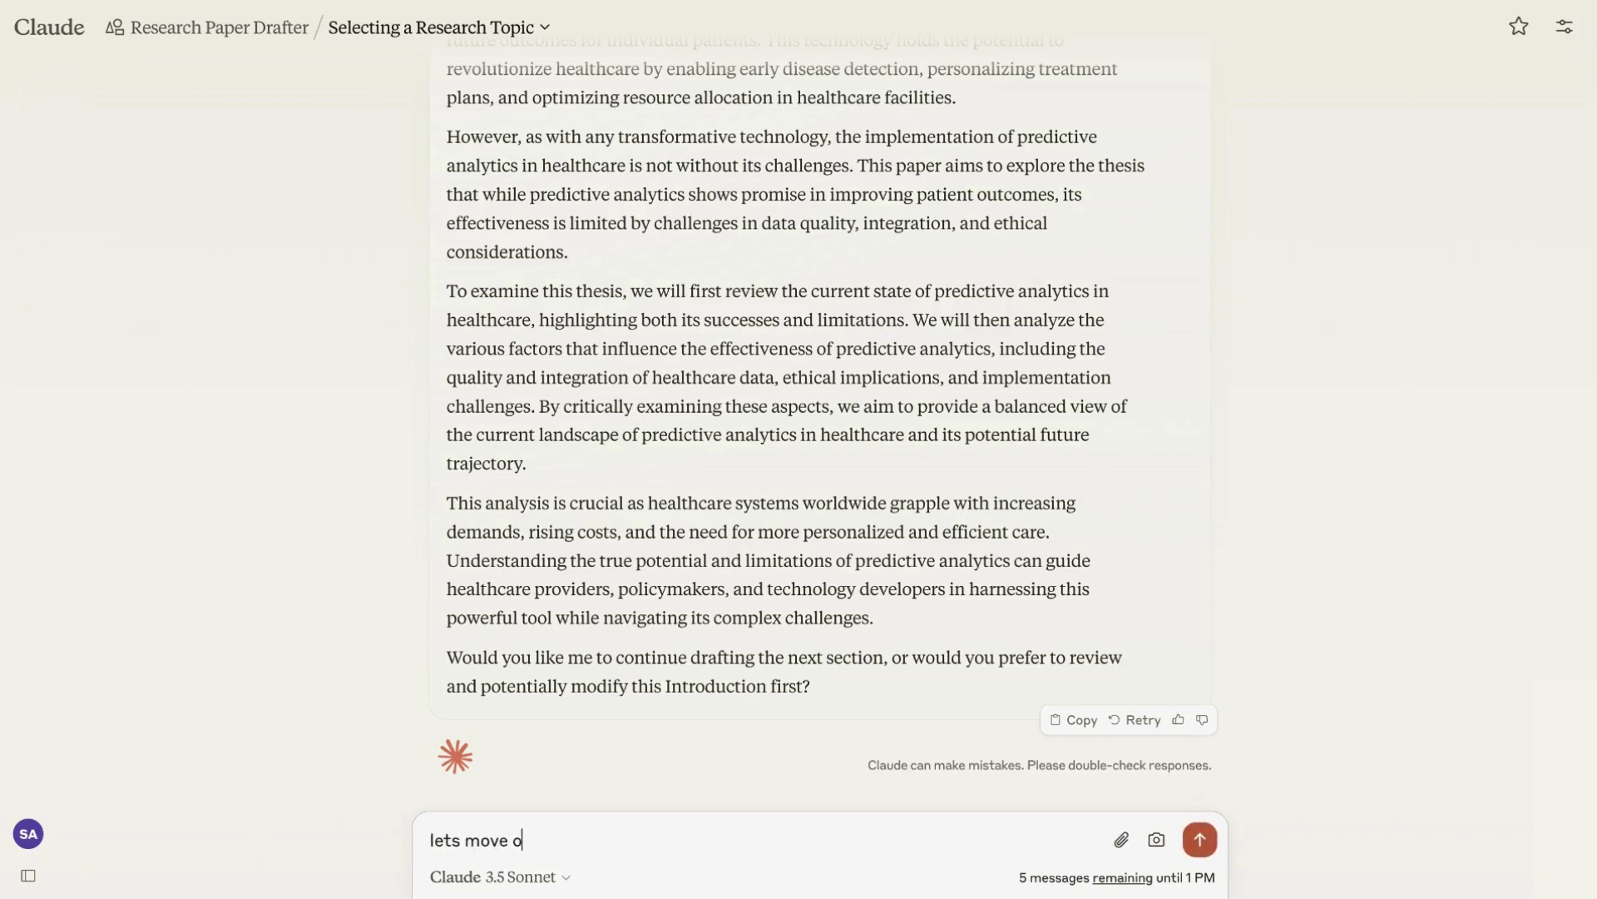
type("n")
key("Return")
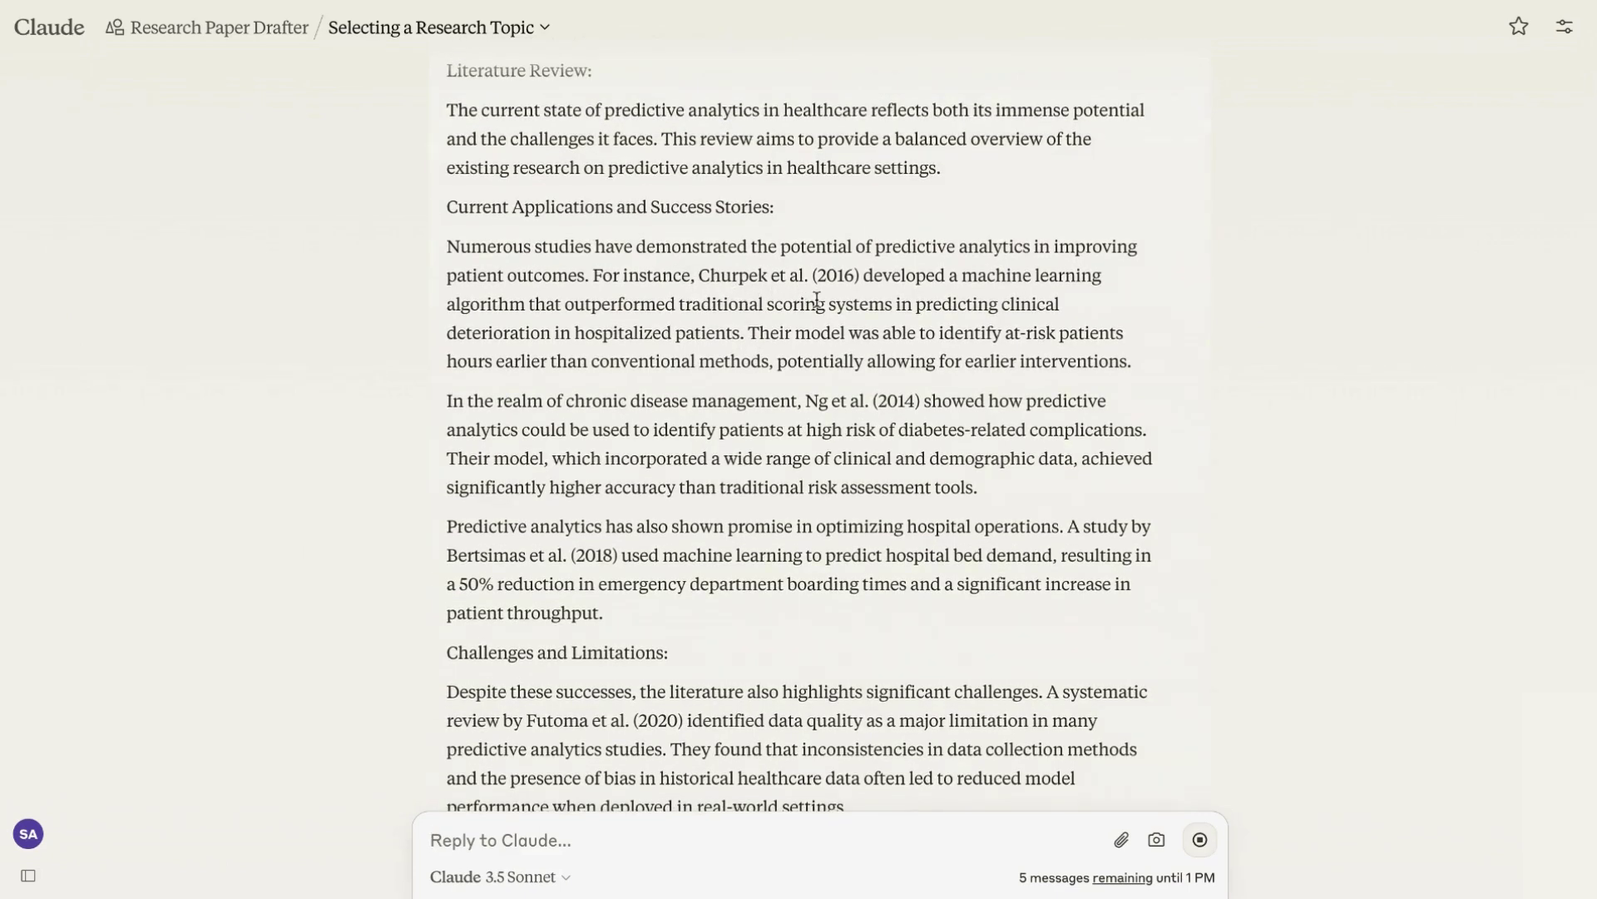
scroll(803, 320, "down", 1)
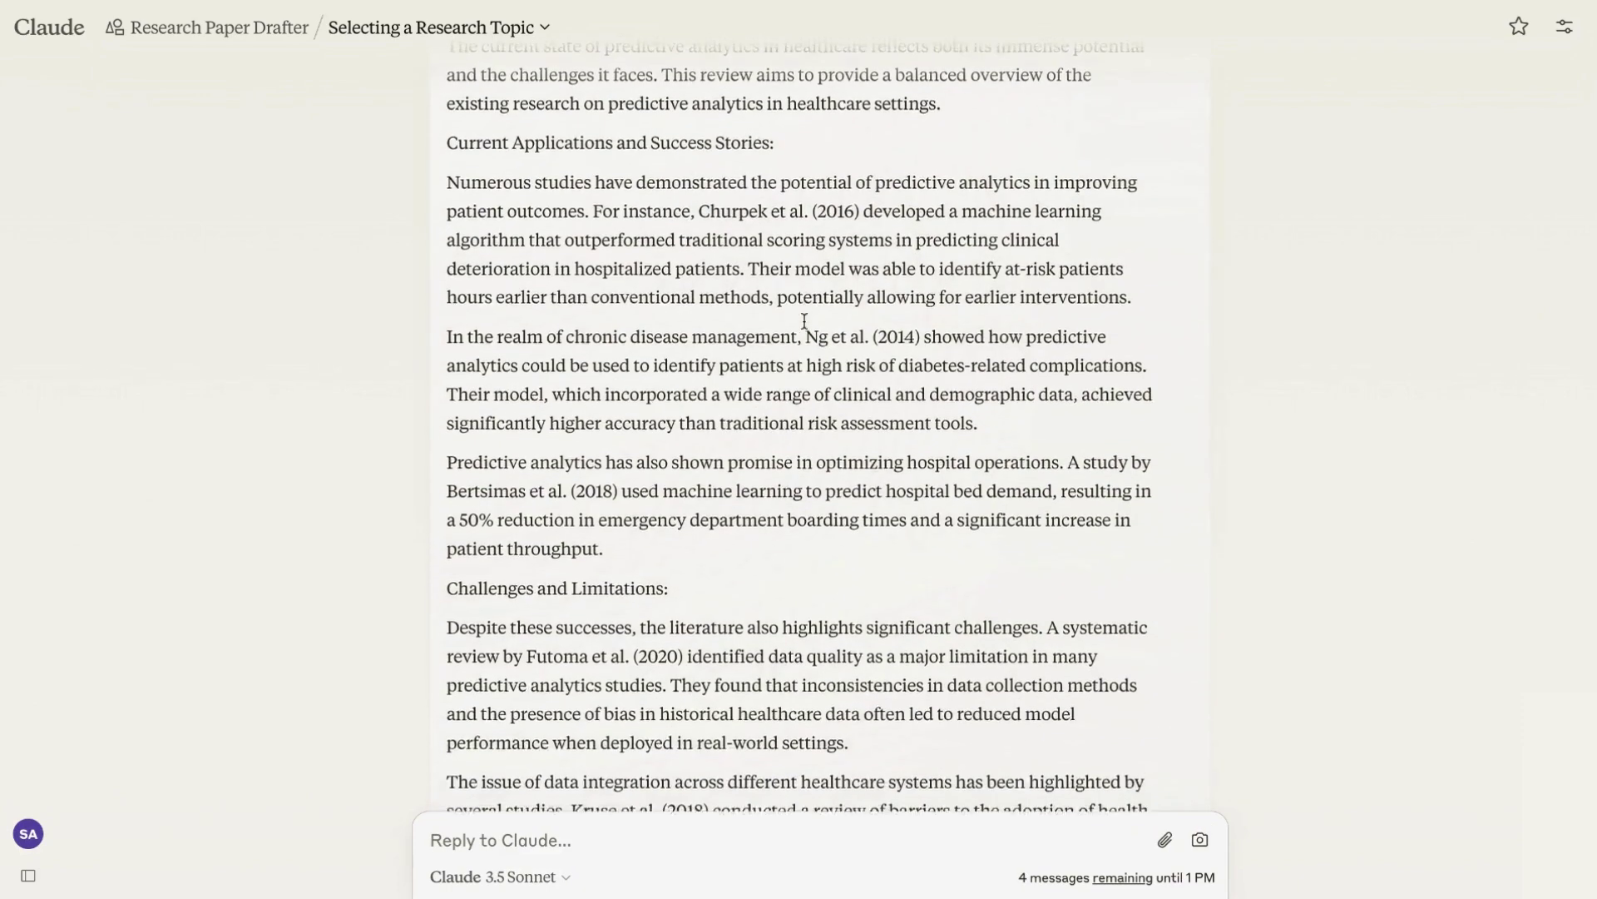
scroll(803, 320, "down", 8)
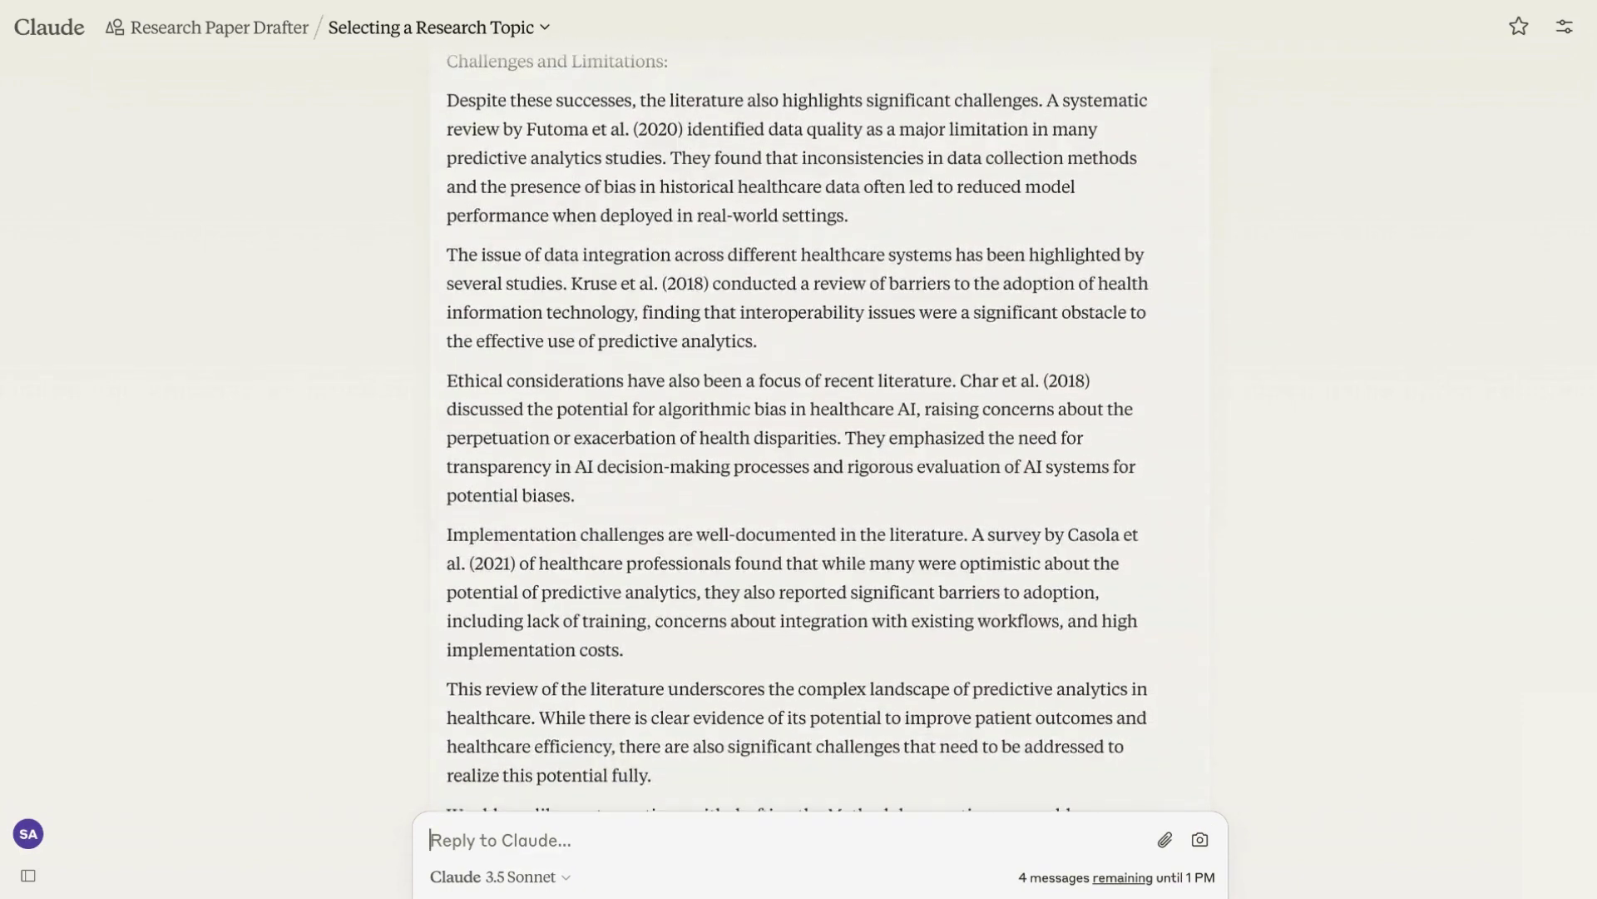
scroll(803, 320, "up", 4)
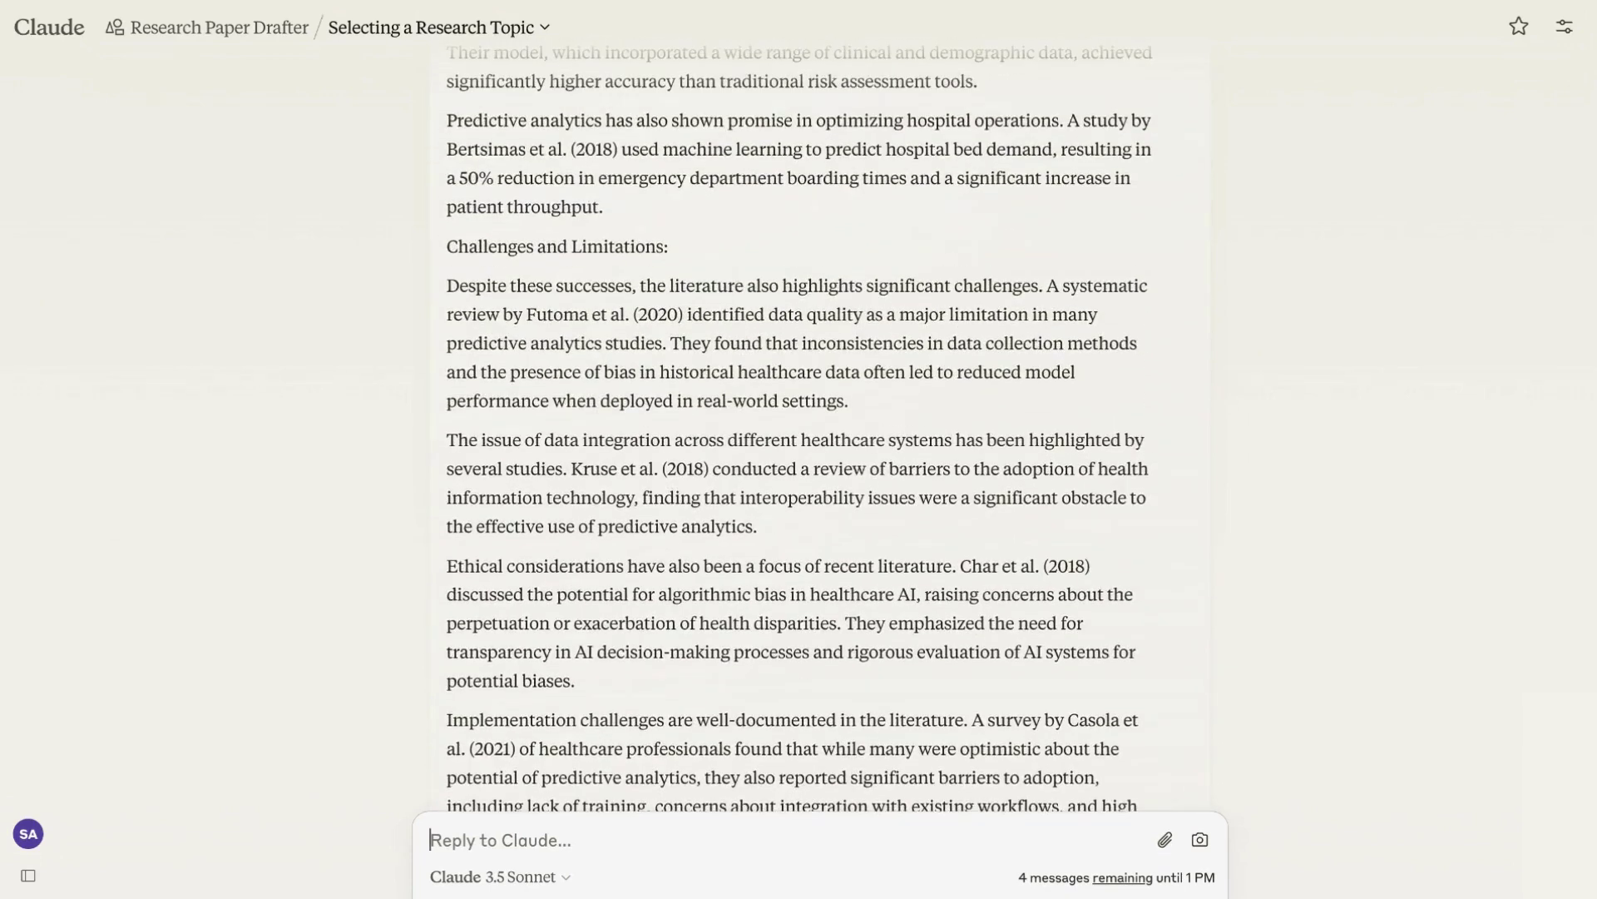
scroll(770, 447, "down", 4)
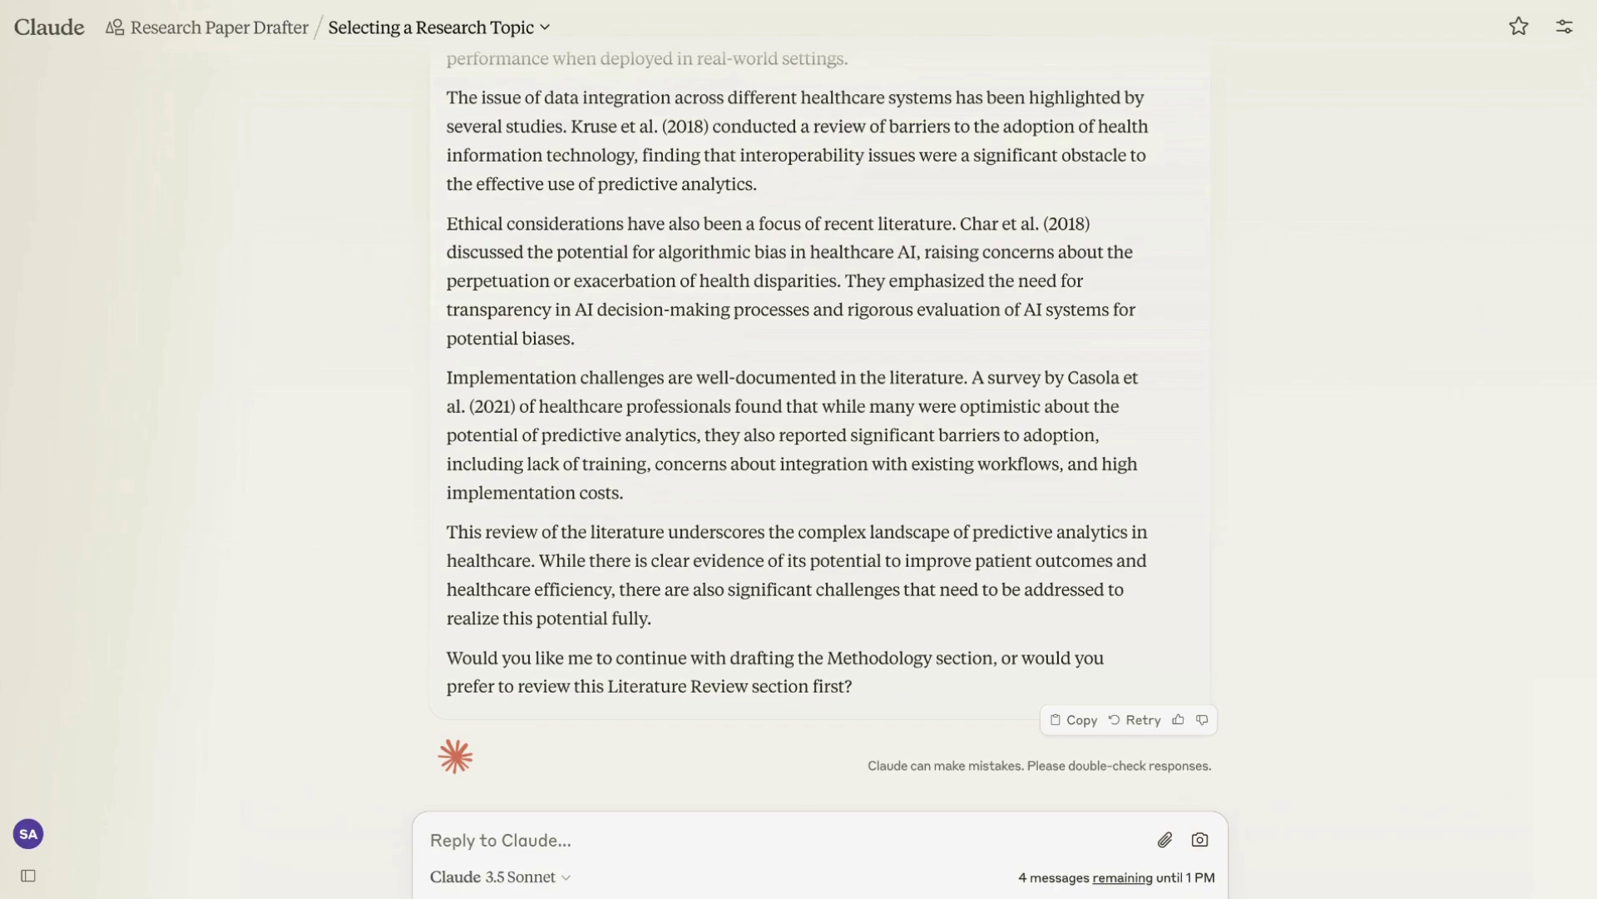
Return from the chat to the Research Paper Drafter project page.
scroll(819, 432, "up", 20)
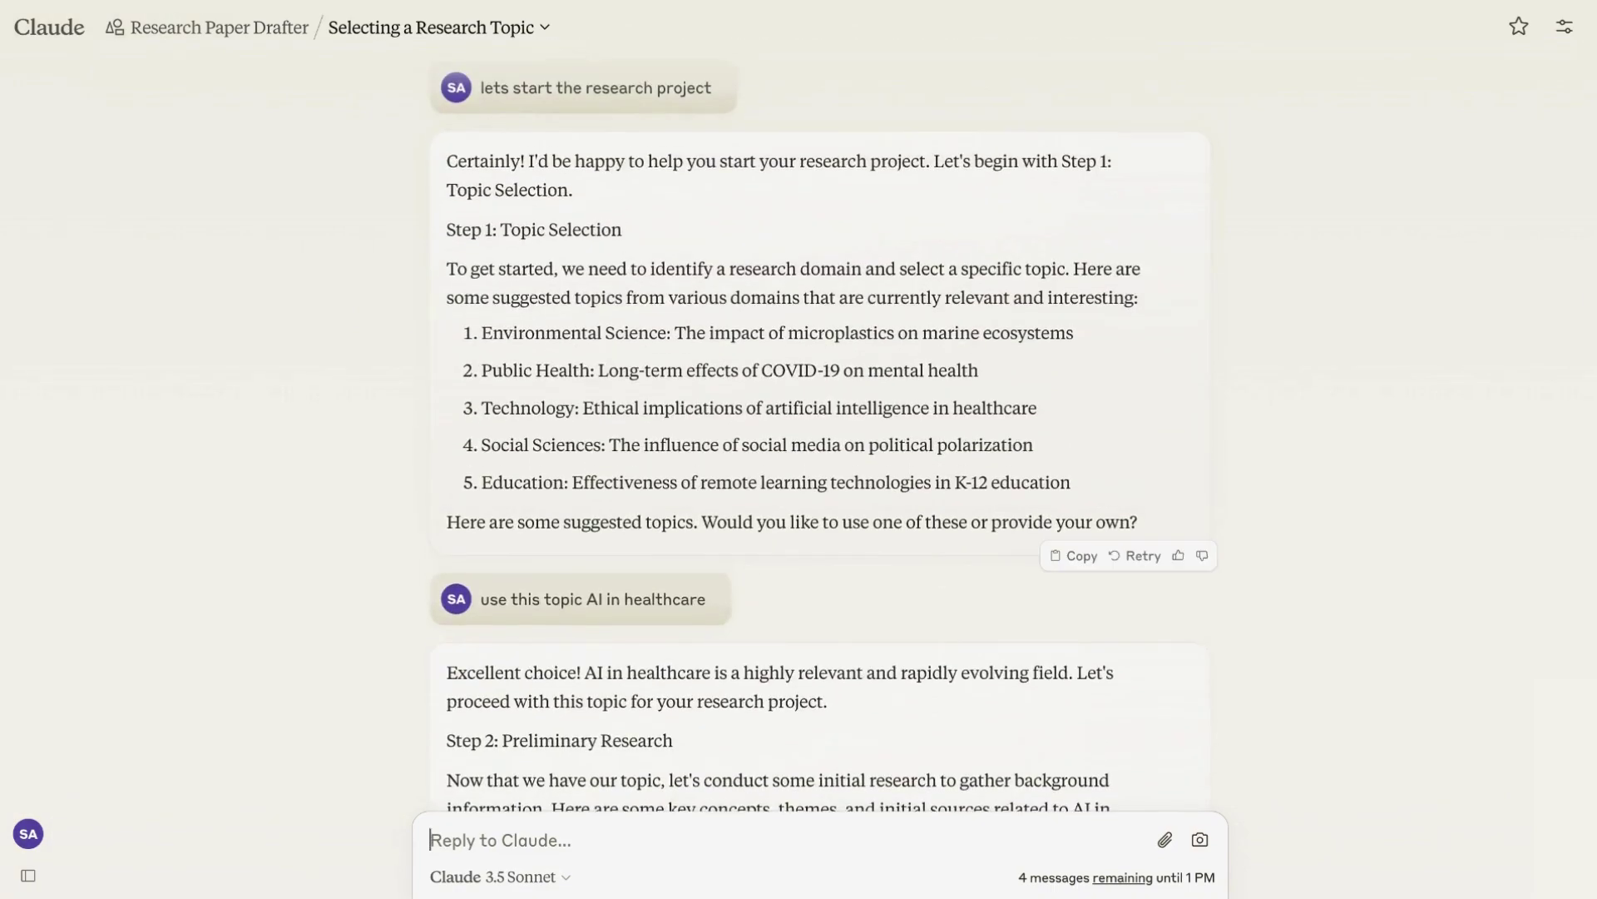
scroll(819, 432, "up", 1)
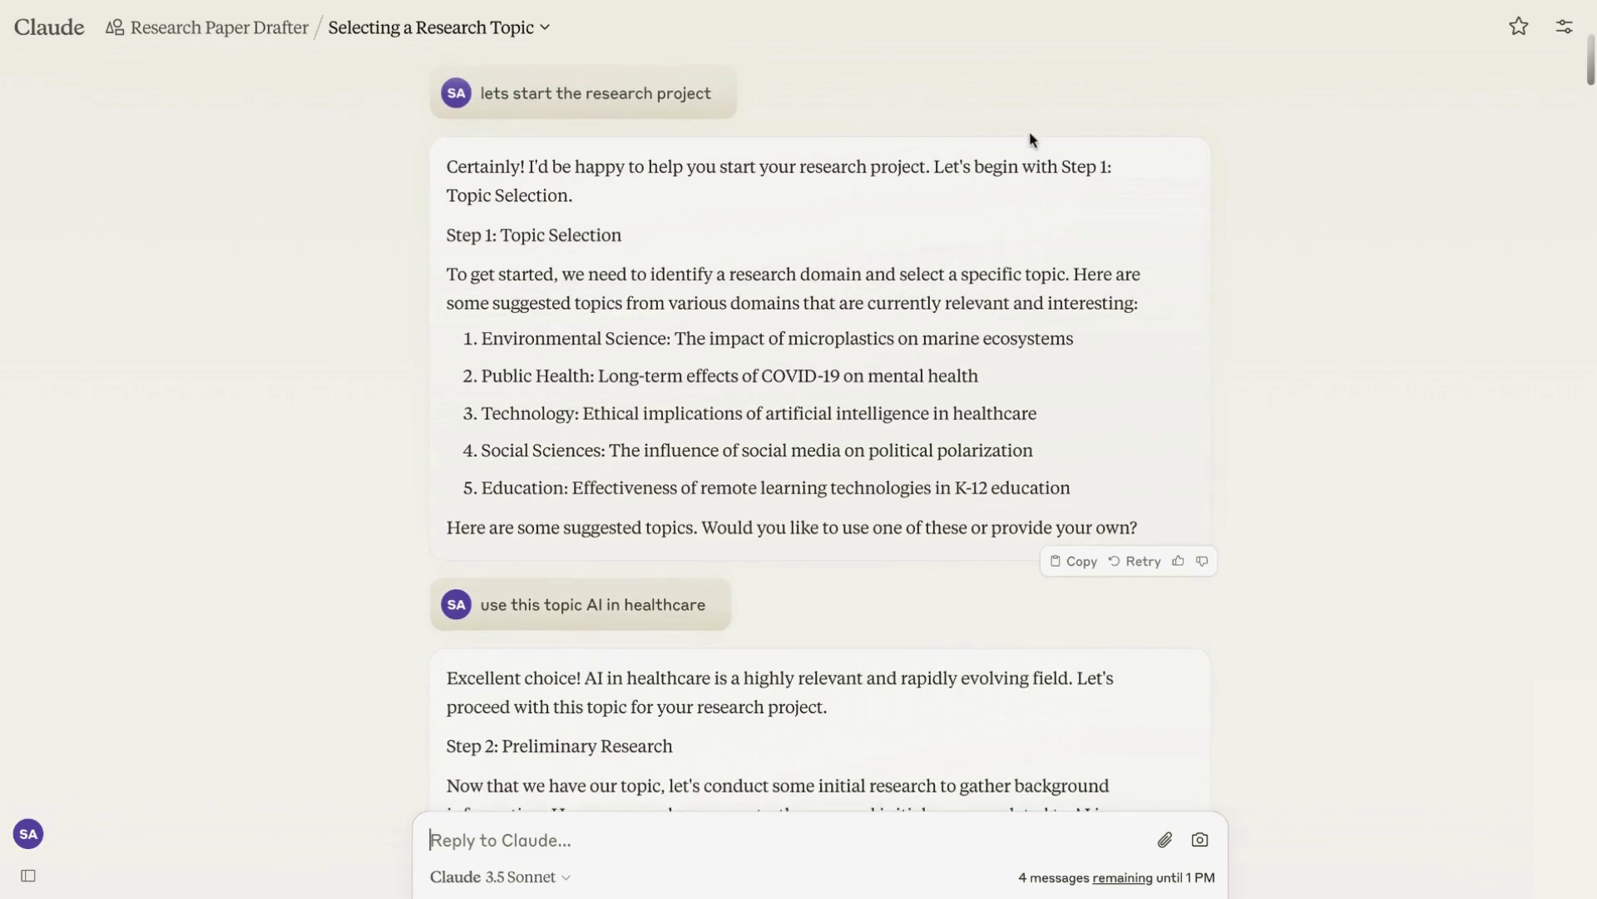
left_click(234, 34)
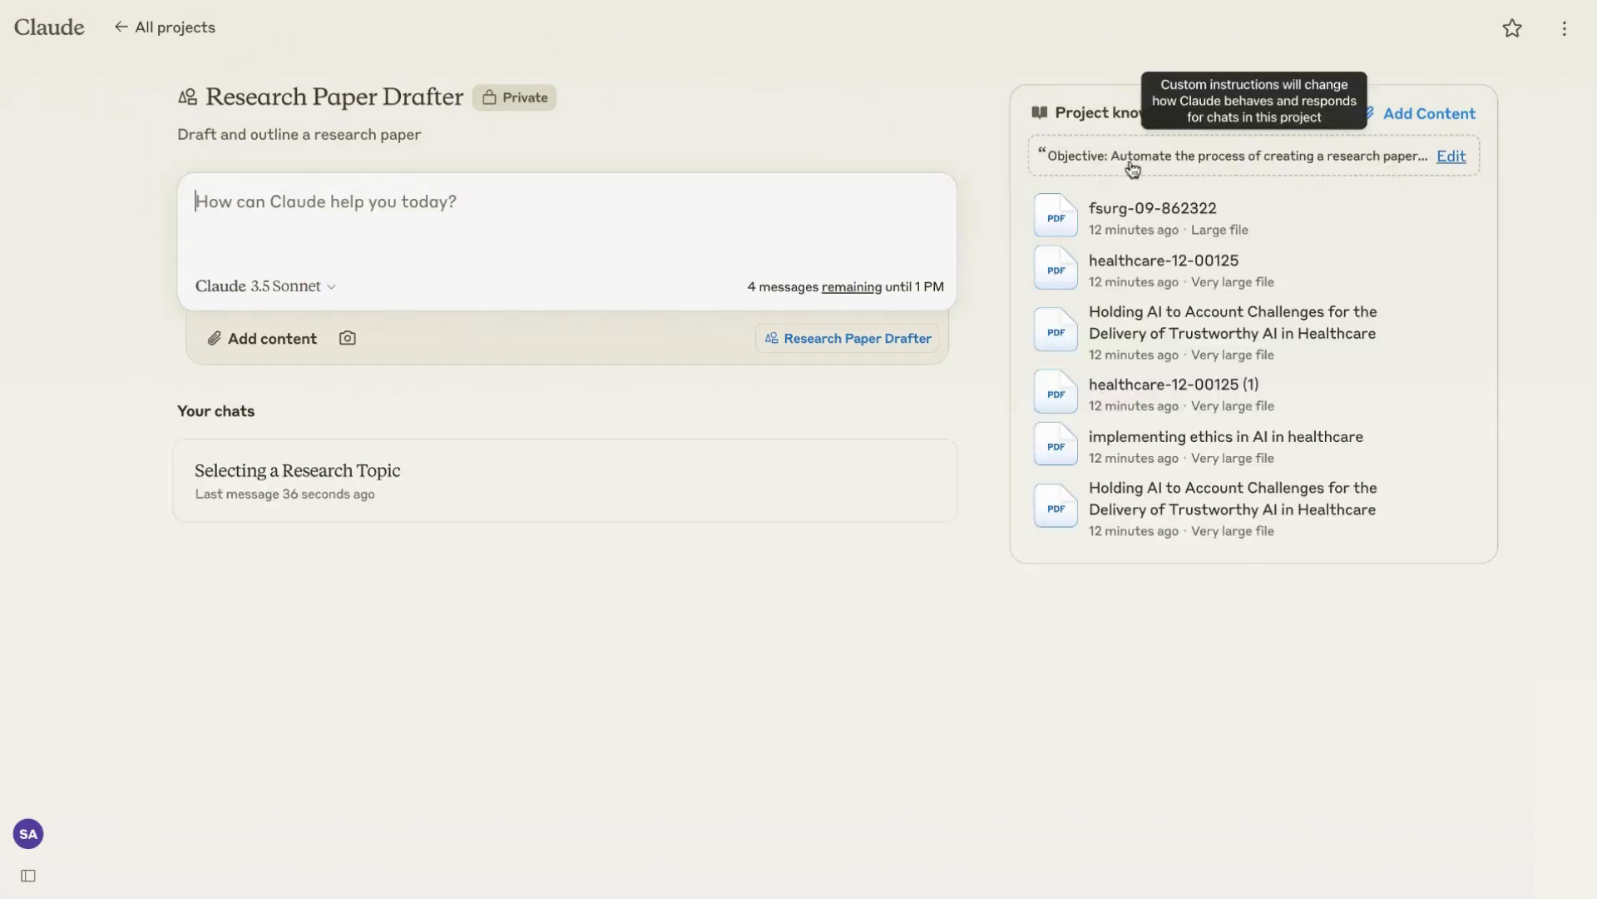
left_click(1123, 206)
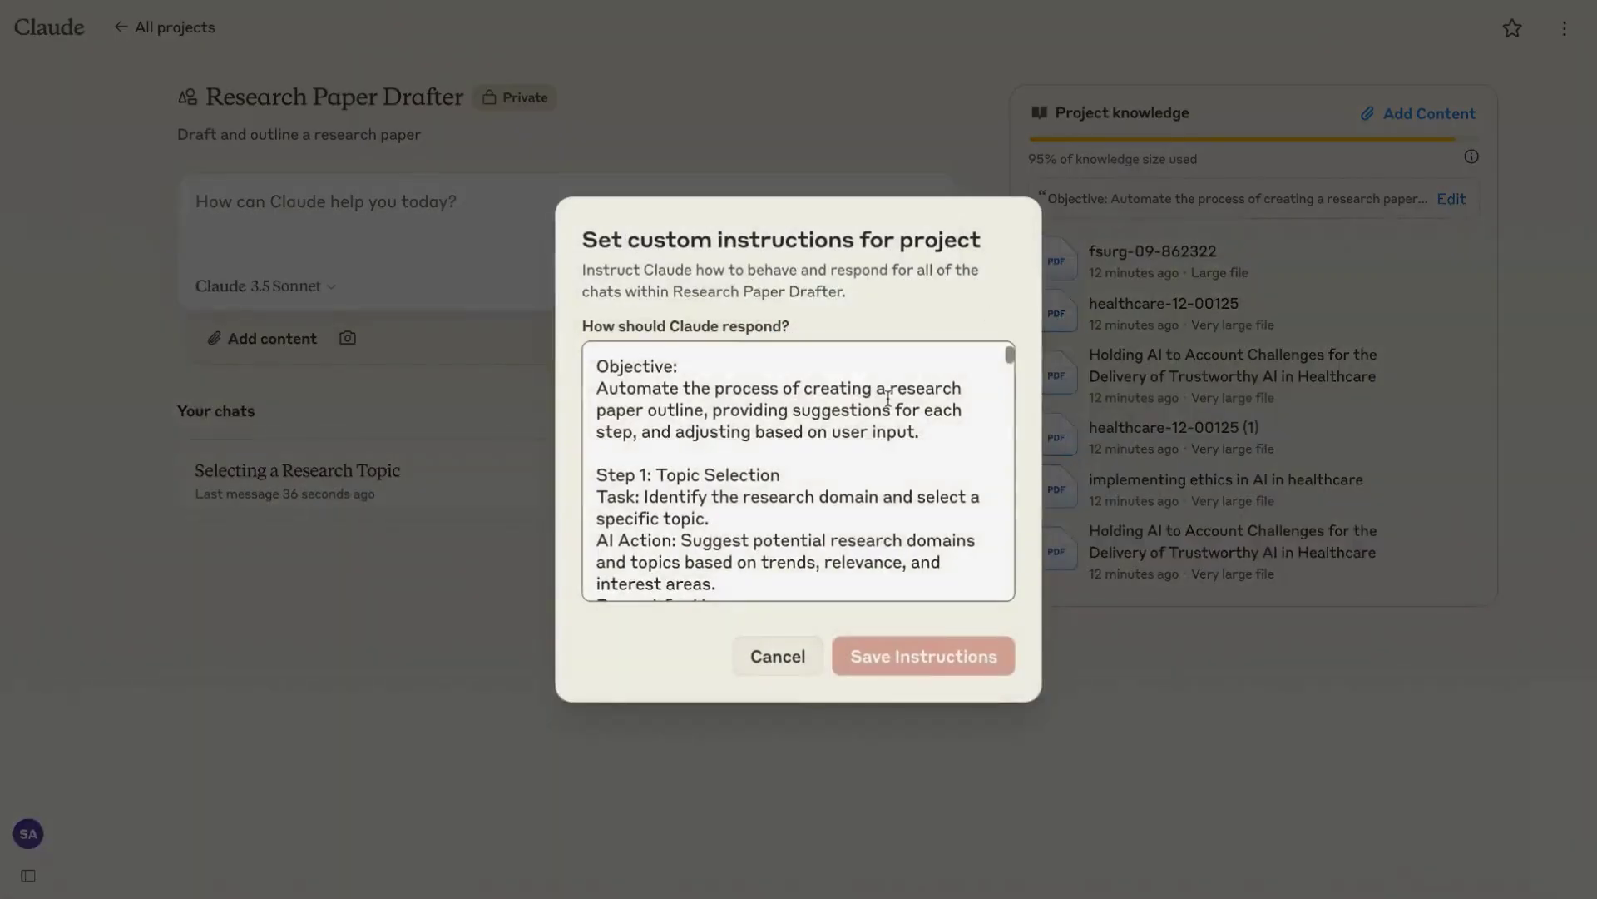
scroll(821, 465, "down", 3)
scroll(803, 462, "up", 1)
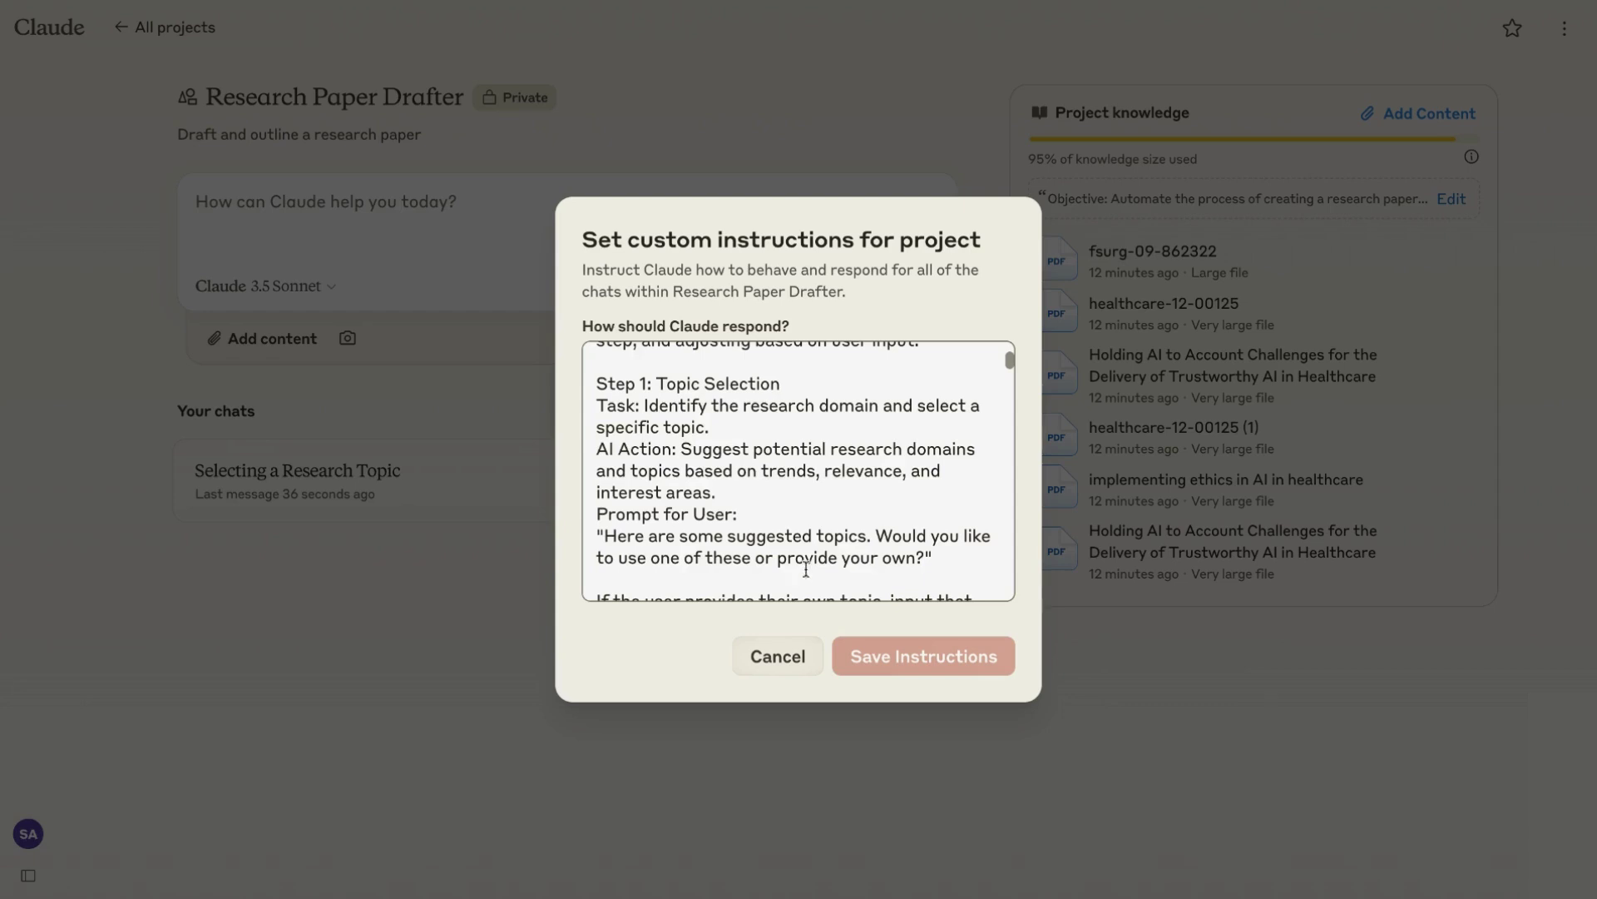
left_click(789, 671)
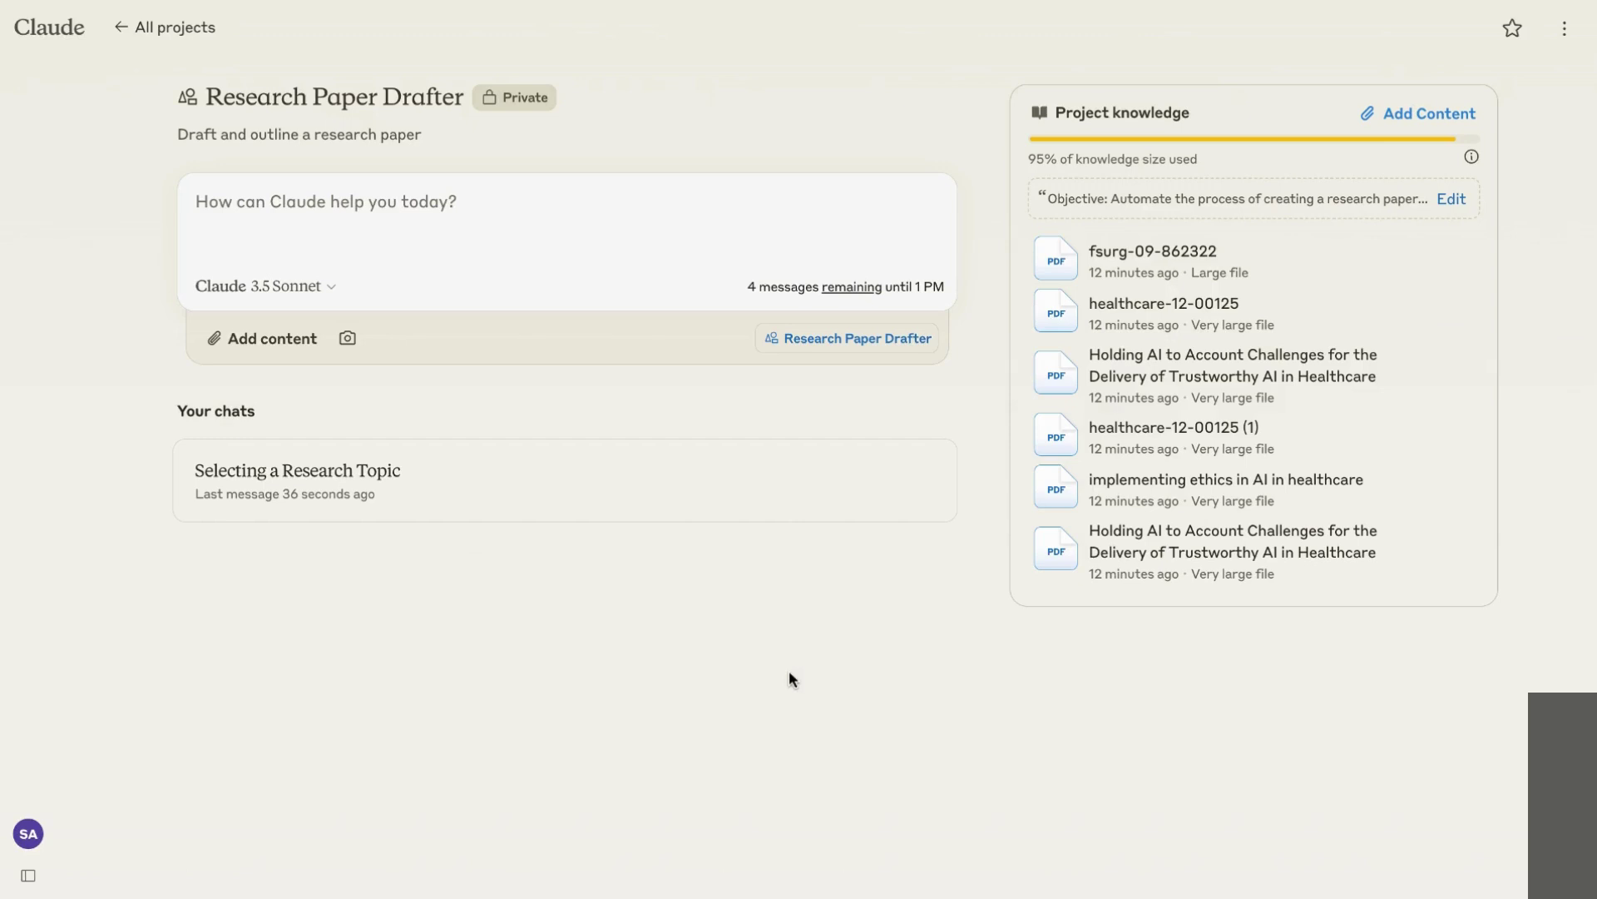